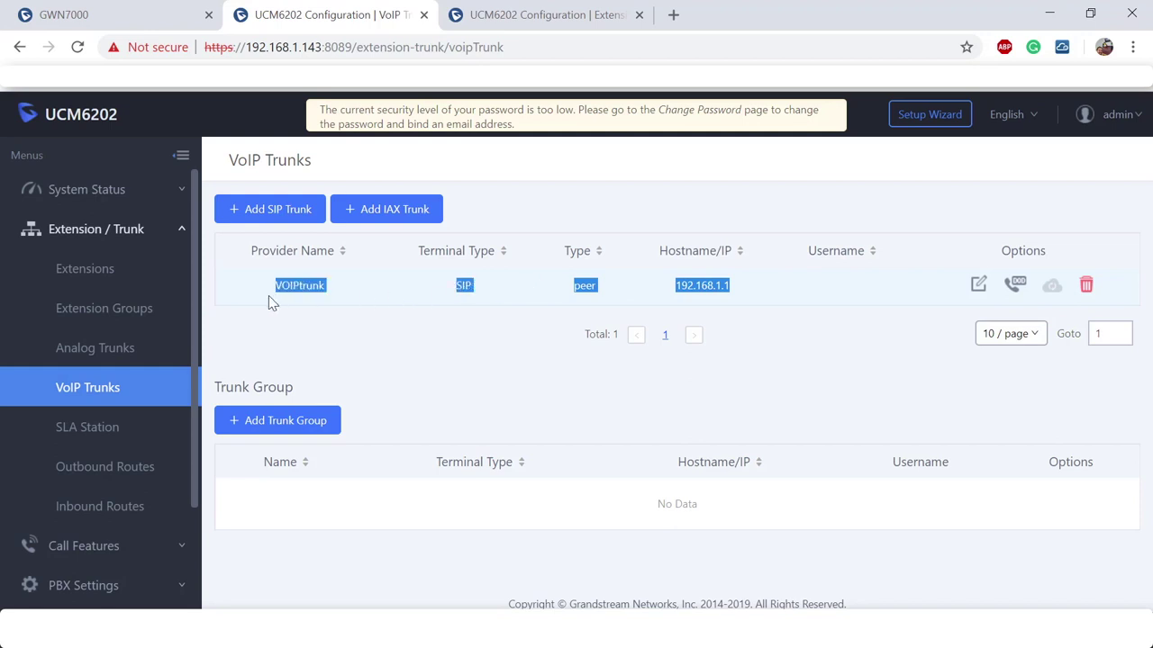
pyautogui.click(332, 324)
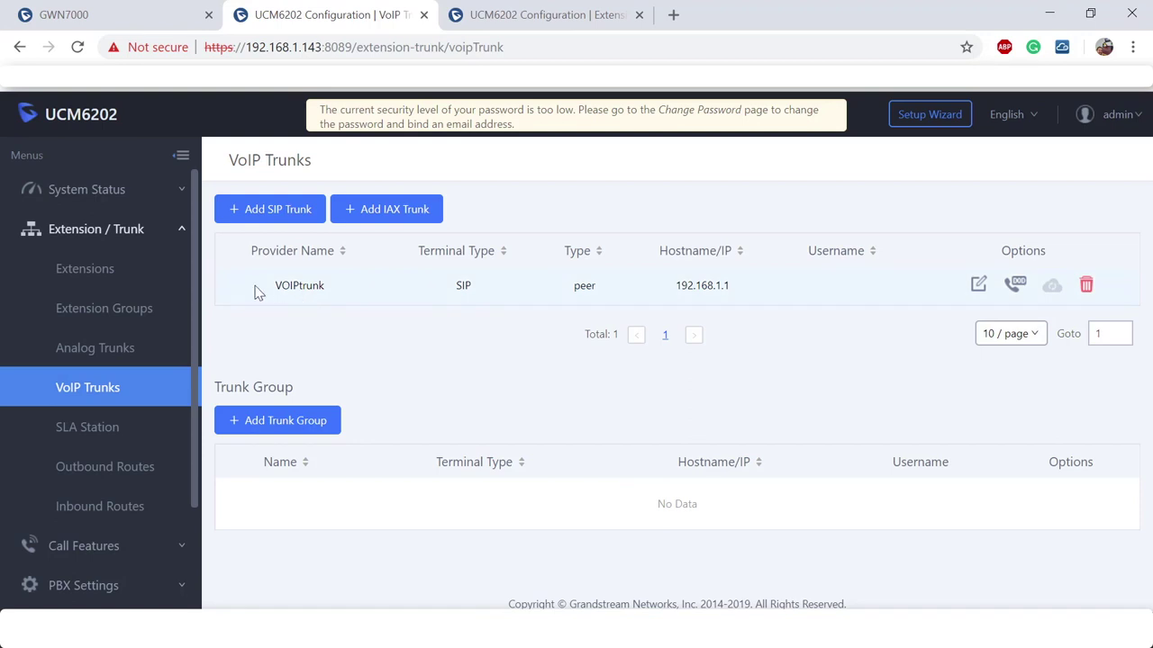
pyautogui.moveTo(263, 289); pyautogui.dragTo(751, 296)
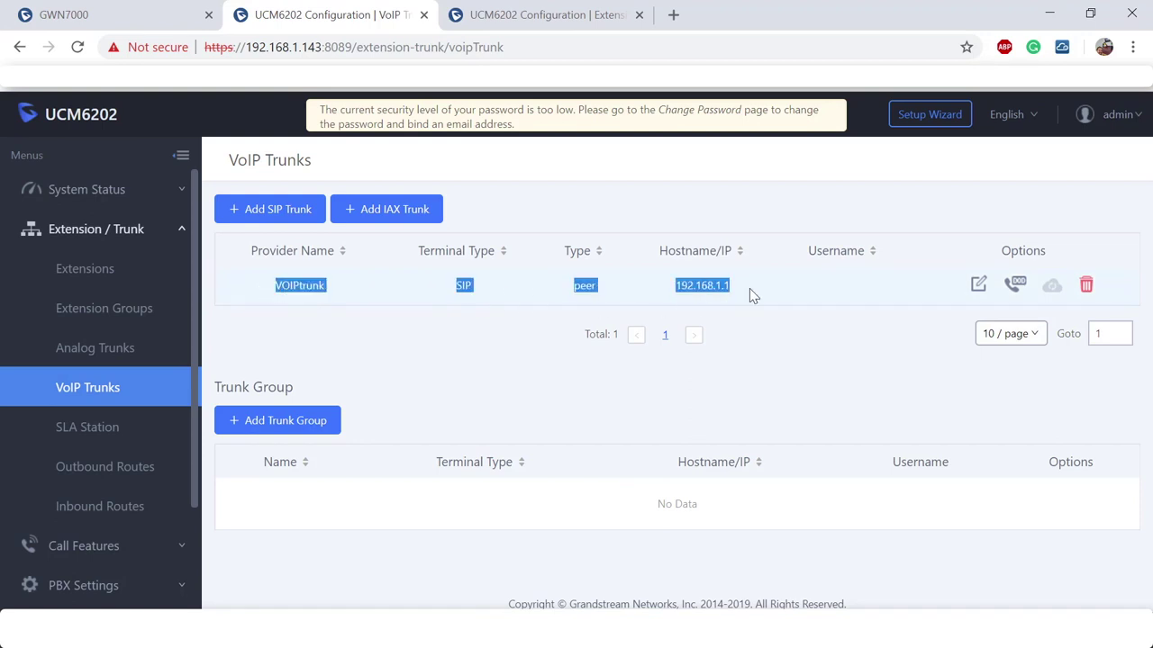
pyautogui.click(391, 330)
# - Start a new peer SIP trunk and set its provider name to UCM_B
pyautogui.click(284, 205)
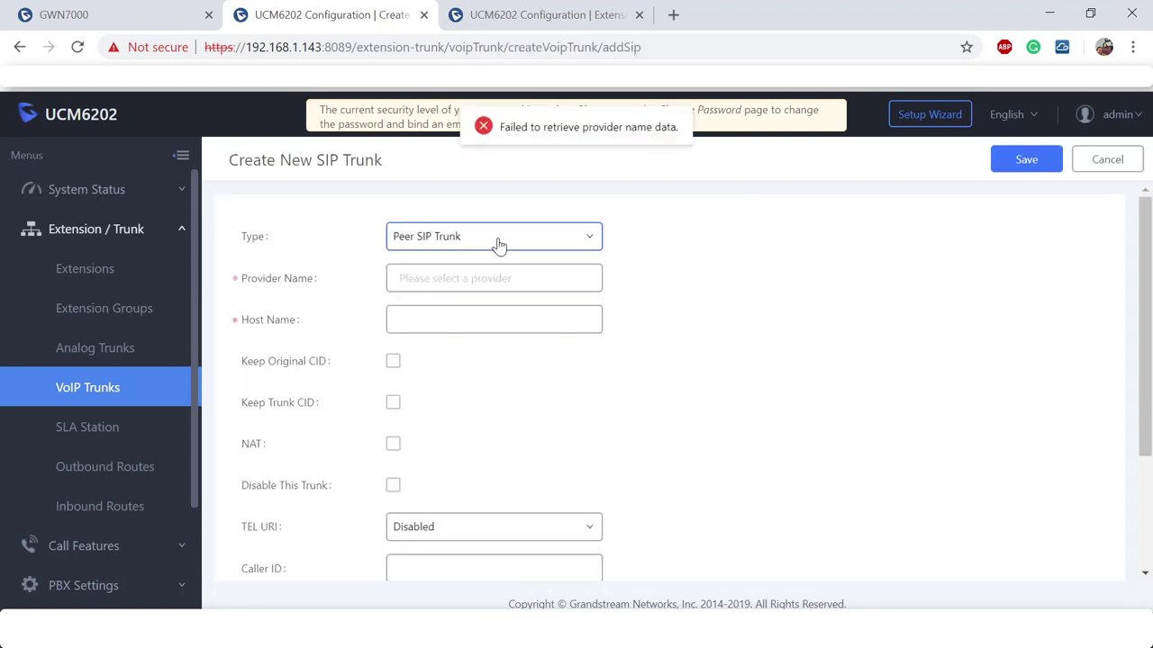
pyautogui.click(468, 282)
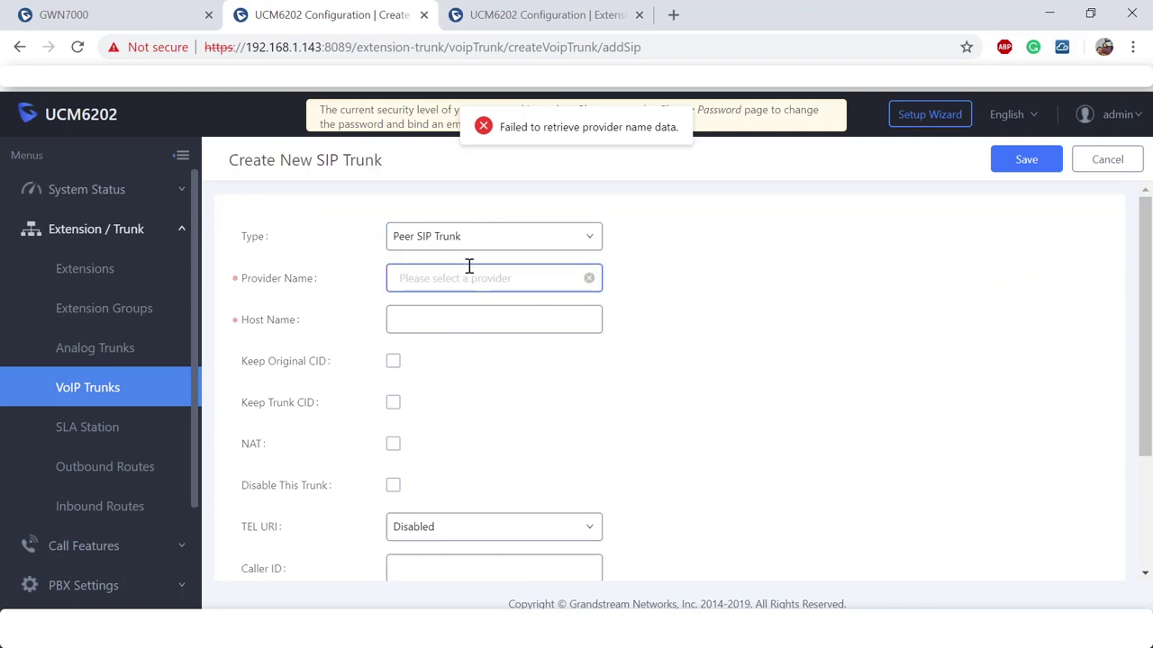
pyautogui.write('UCM')
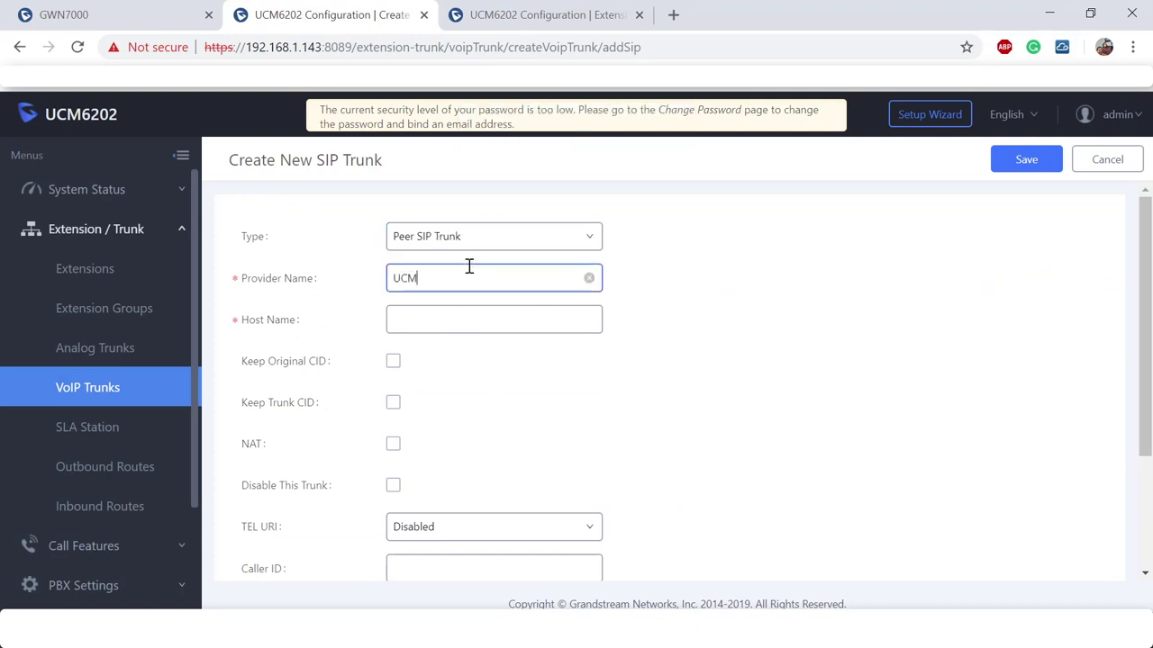
pyautogui.write('-B')
pyautogui.press('BackSpace')
pyautogui.press('BackSpace')
pyautogui.write('_B')
# - Set the new SIP trunk's host name to 192.168.1.210
pyautogui.click(549, 316)
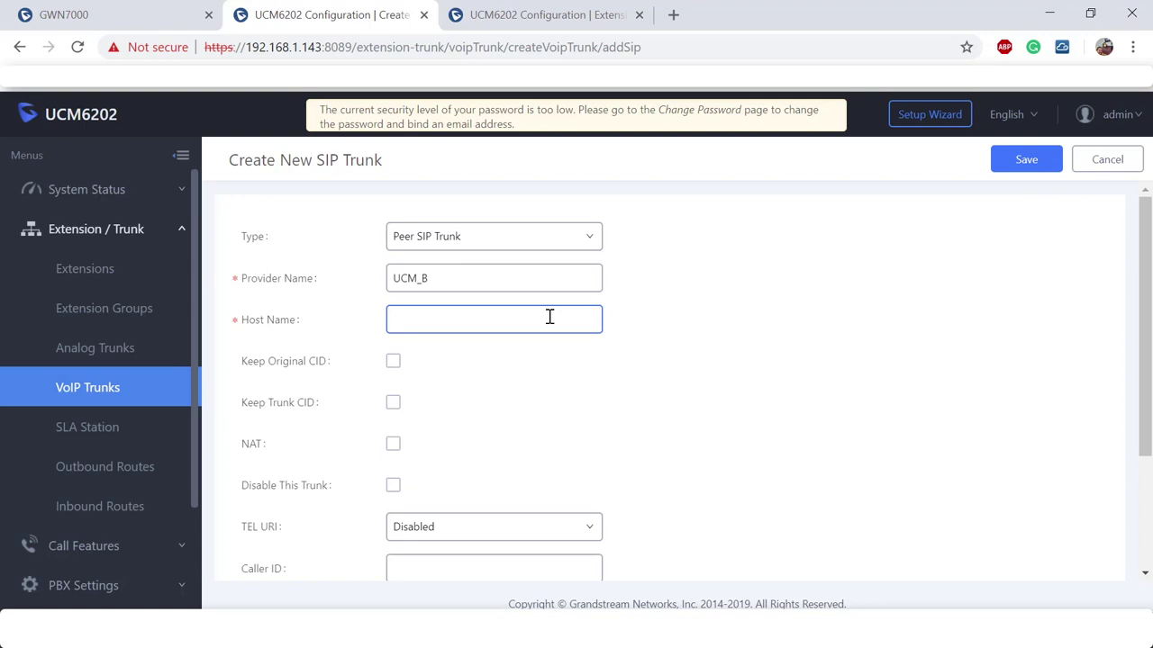
pyautogui.write('192')
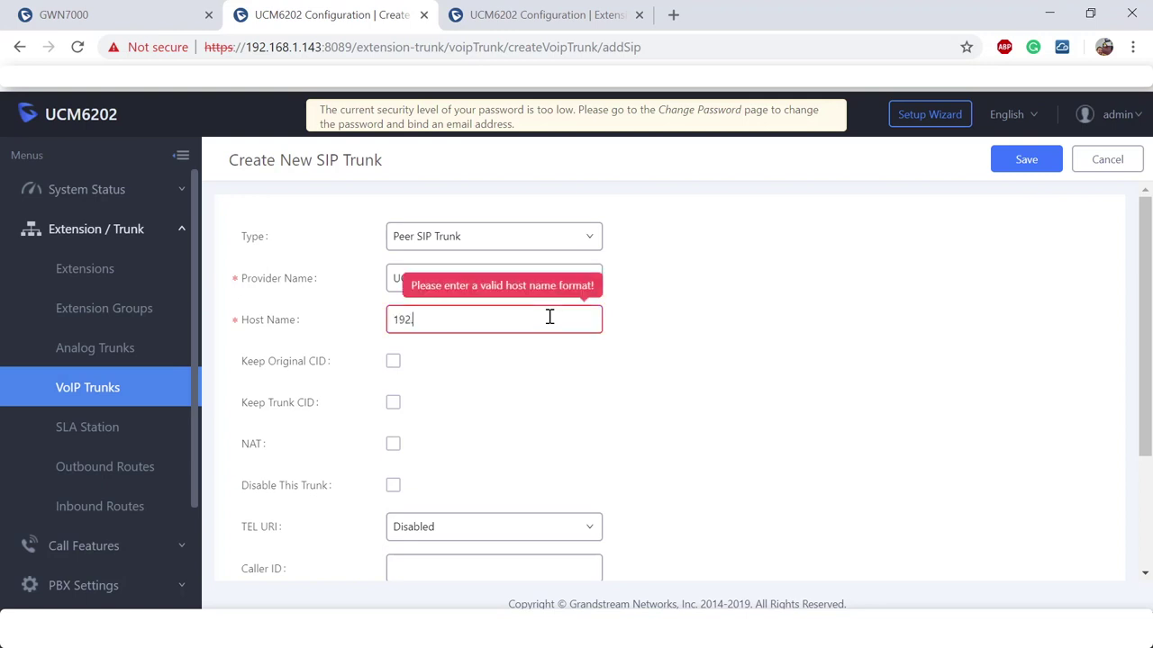
pyautogui.write('.168.1.210')
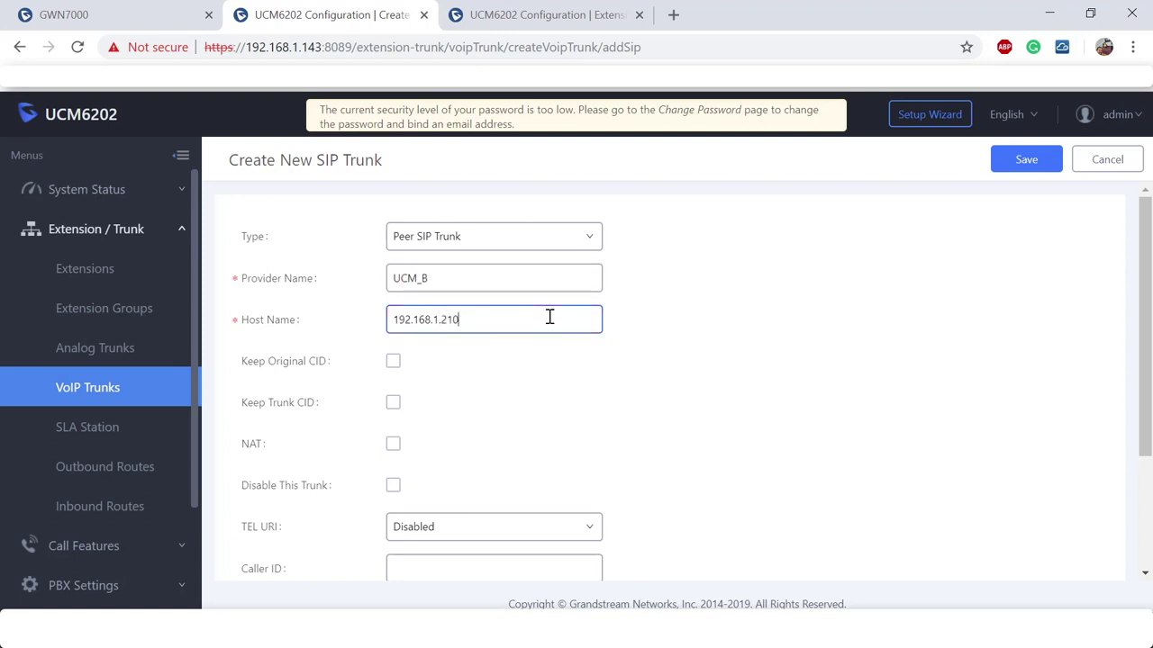
pyautogui.scroll(-2, 566, 316)
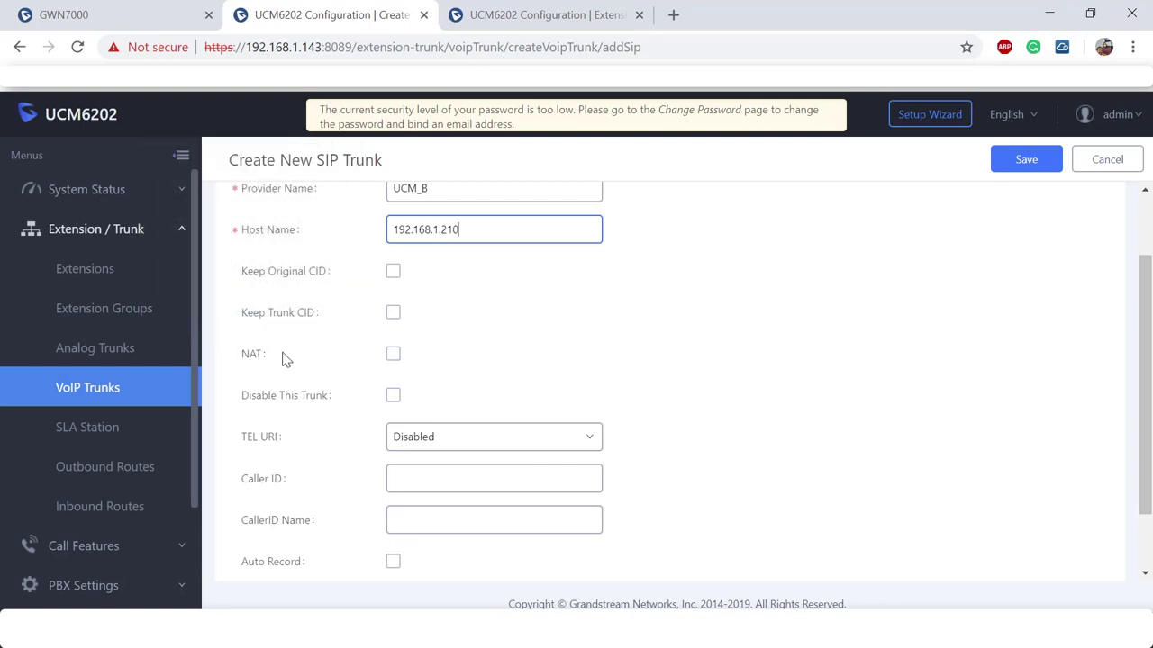
pyautogui.click(394, 356)
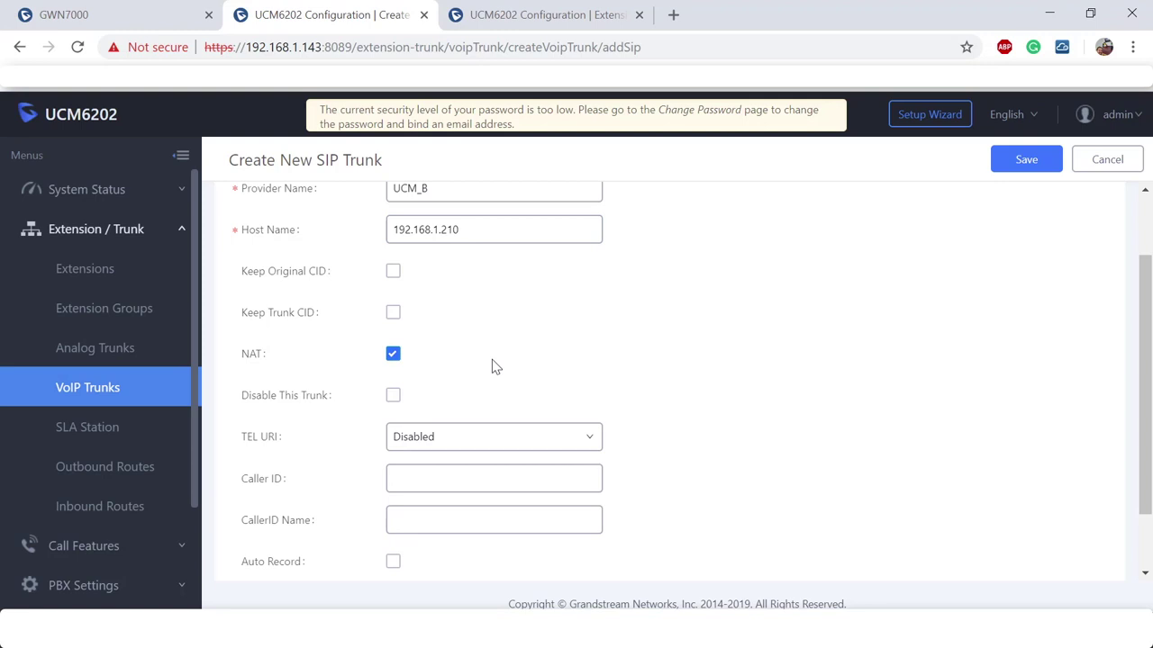
pyautogui.click(394, 355)
pyautogui.scroll(-1, 583, 355)
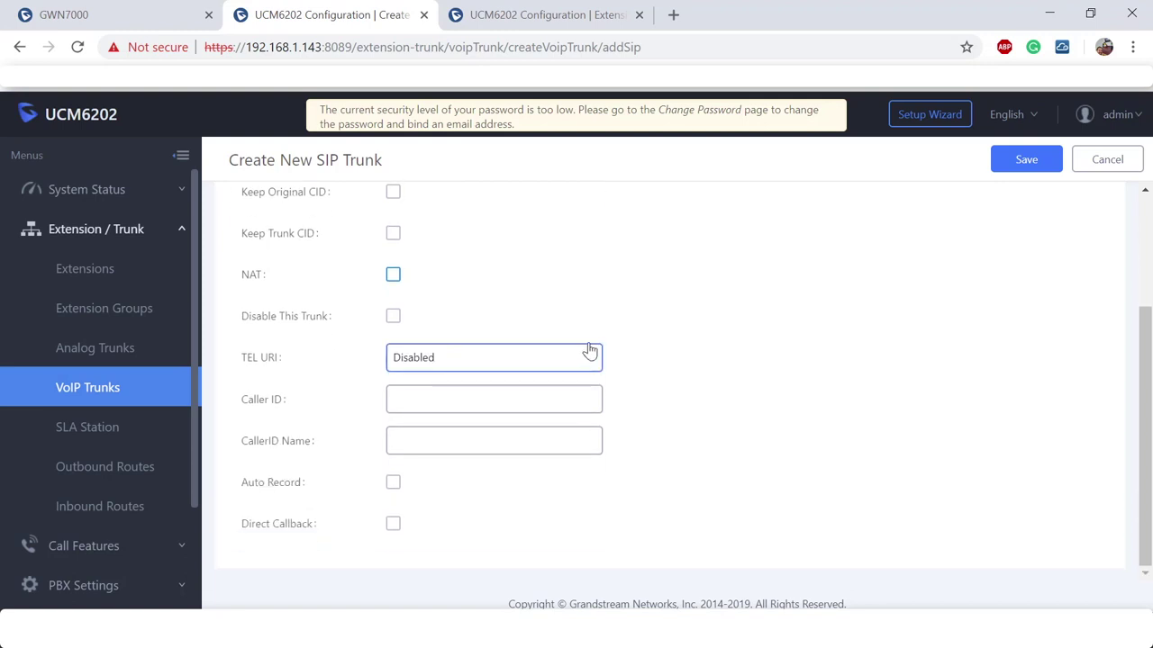
pyautogui.click(450, 401)
pyautogui.click(442, 441)
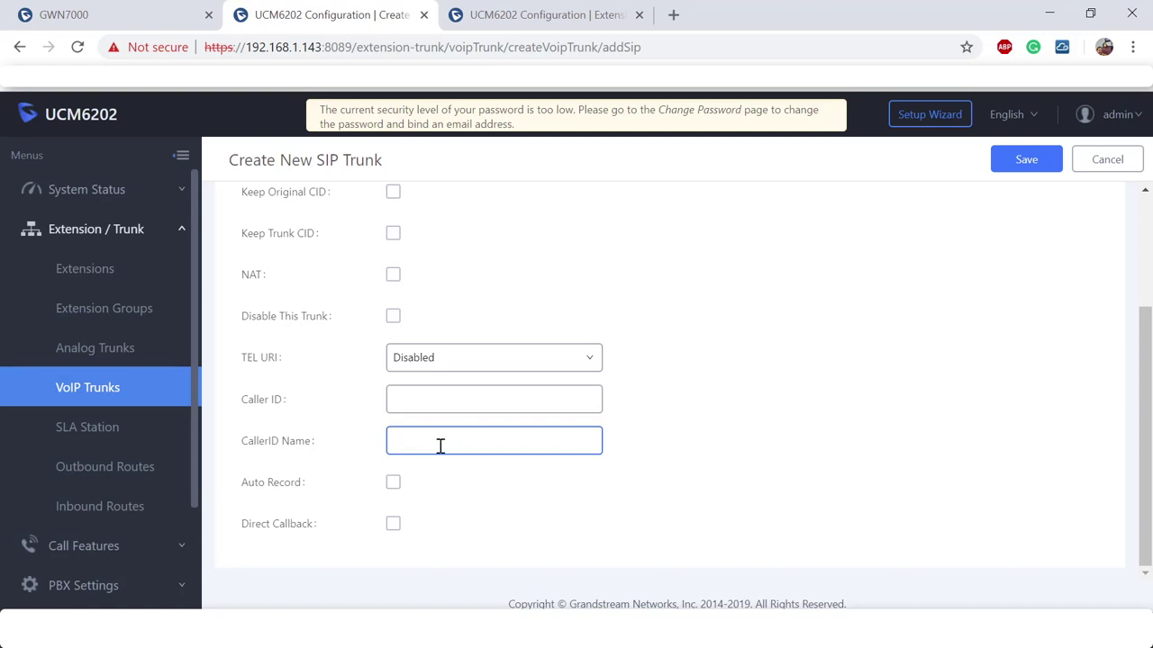
pyautogui.click(393, 485)
pyautogui.click(394, 485)
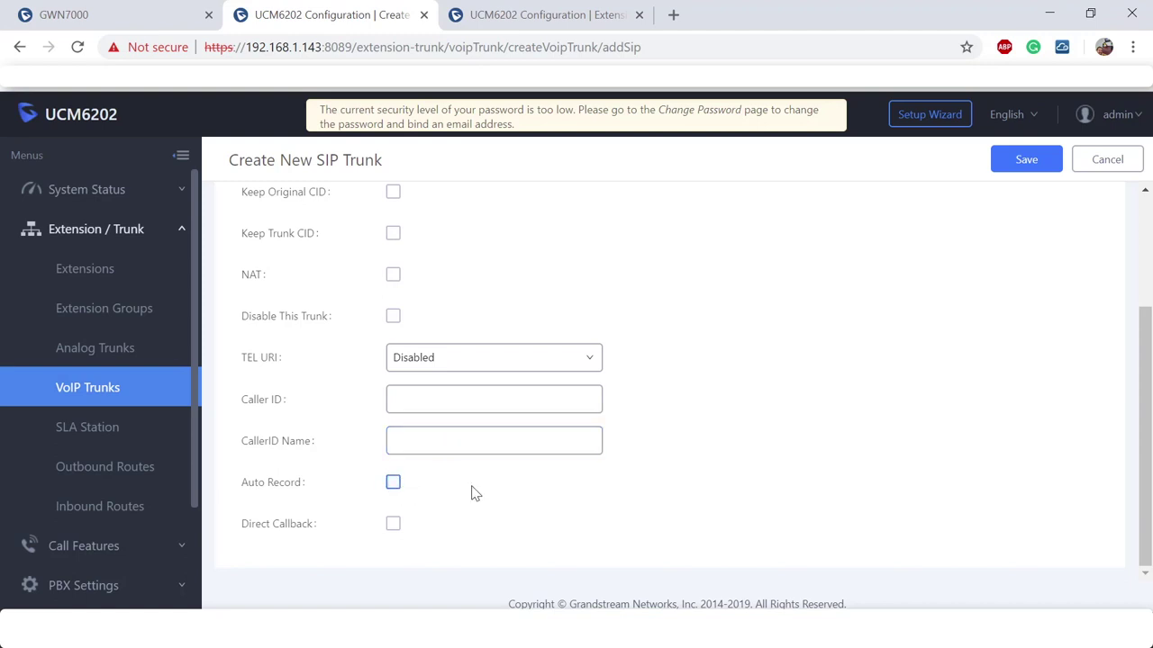
# - Save the new trunk, enable heartbeat detection in the UCM_B trunk's advanced settings, and apply the changes
pyautogui.click(1014, 176)
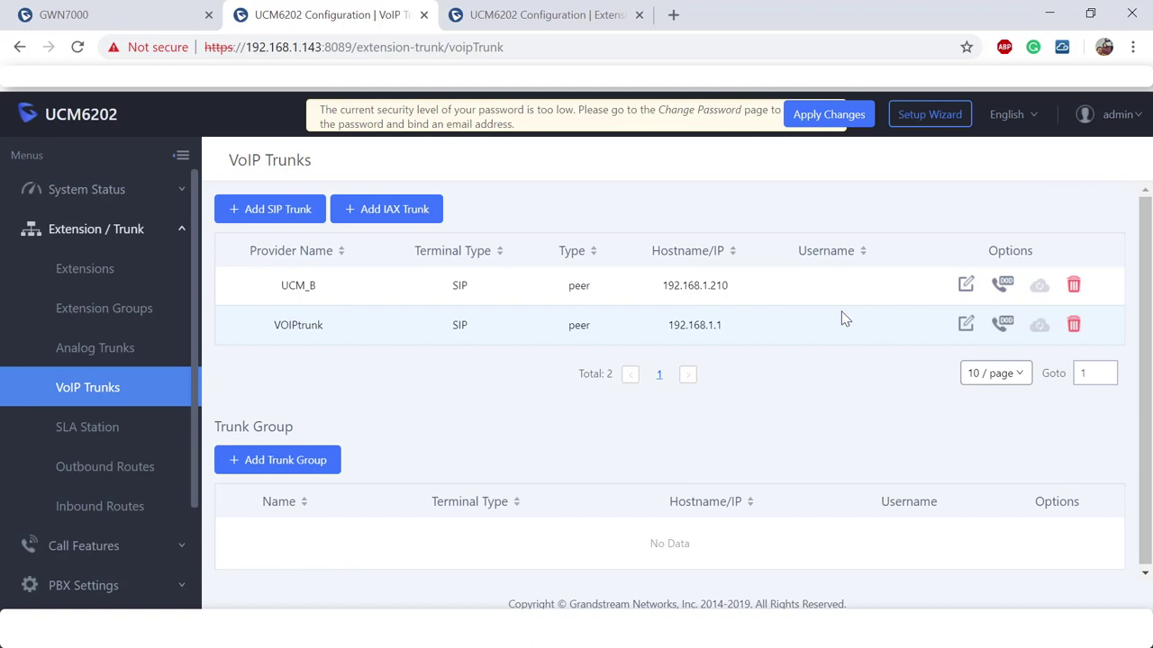
pyautogui.click(964, 287)
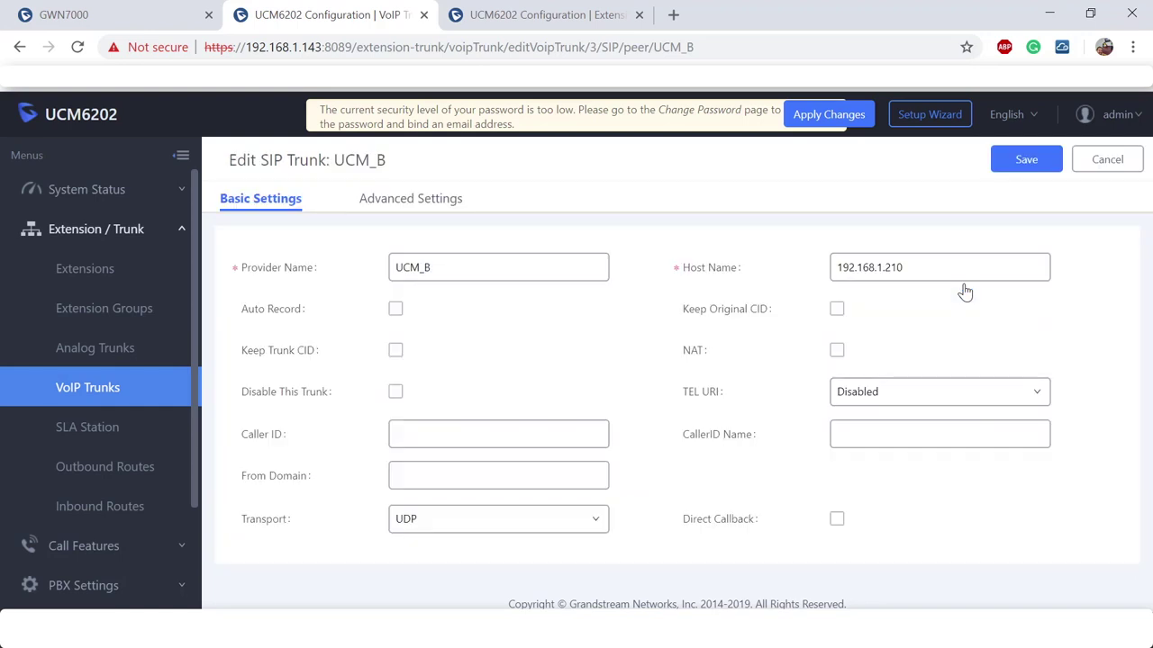
pyautogui.click(449, 200)
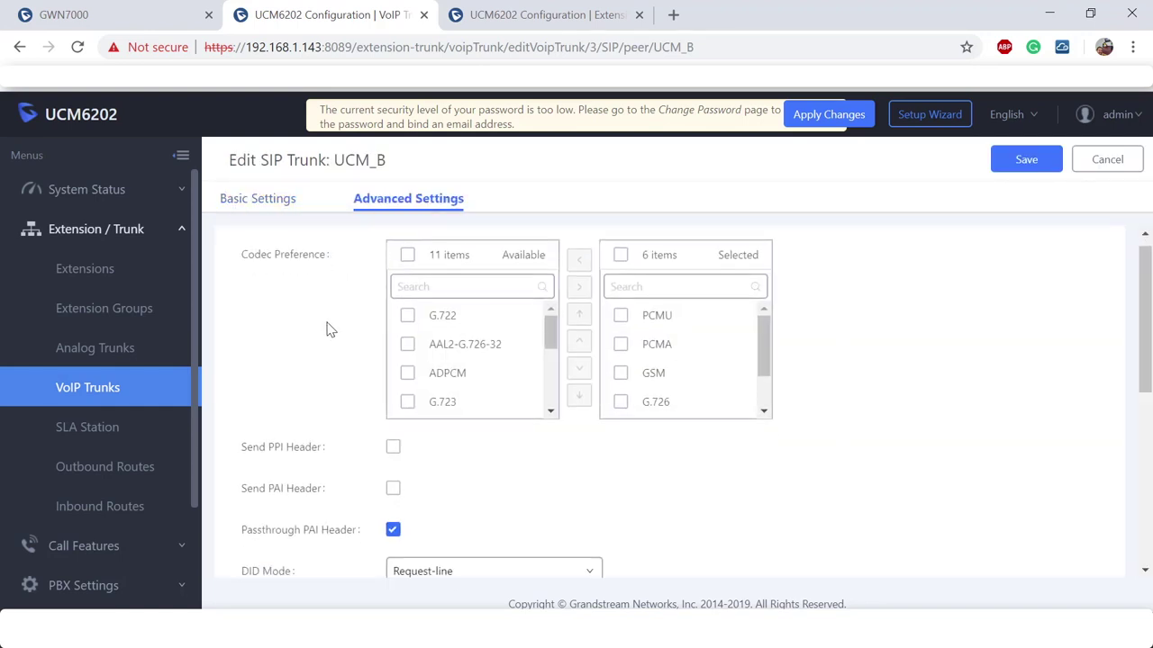
pyautogui.scroll(-4, 328, 330)
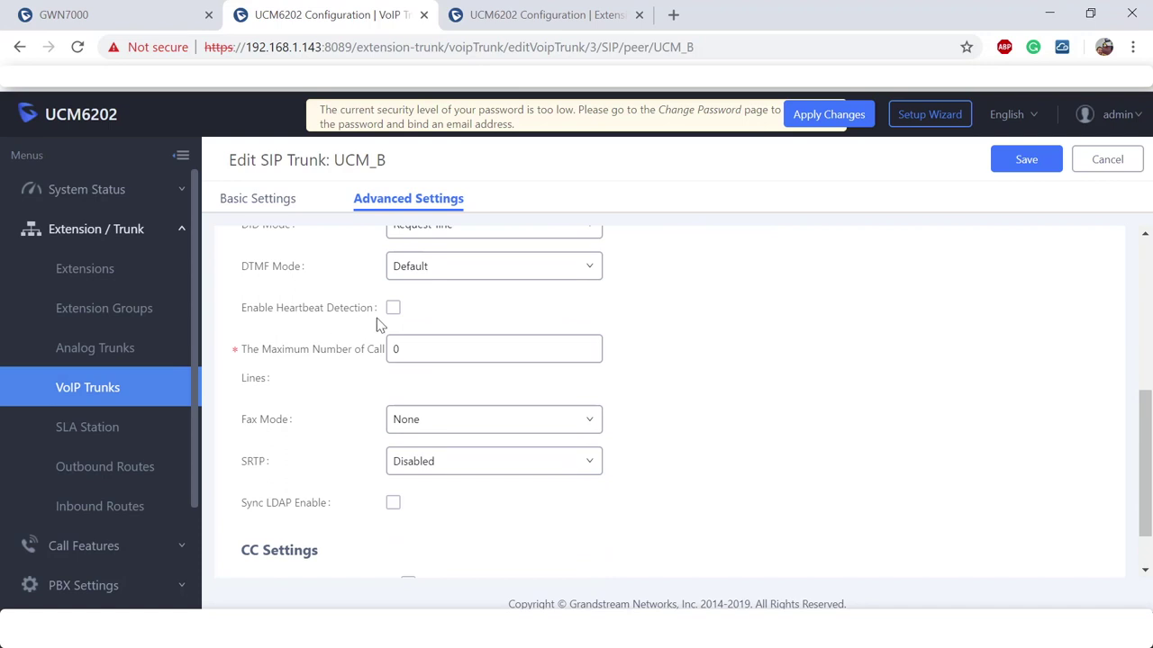
pyautogui.click(393, 310)
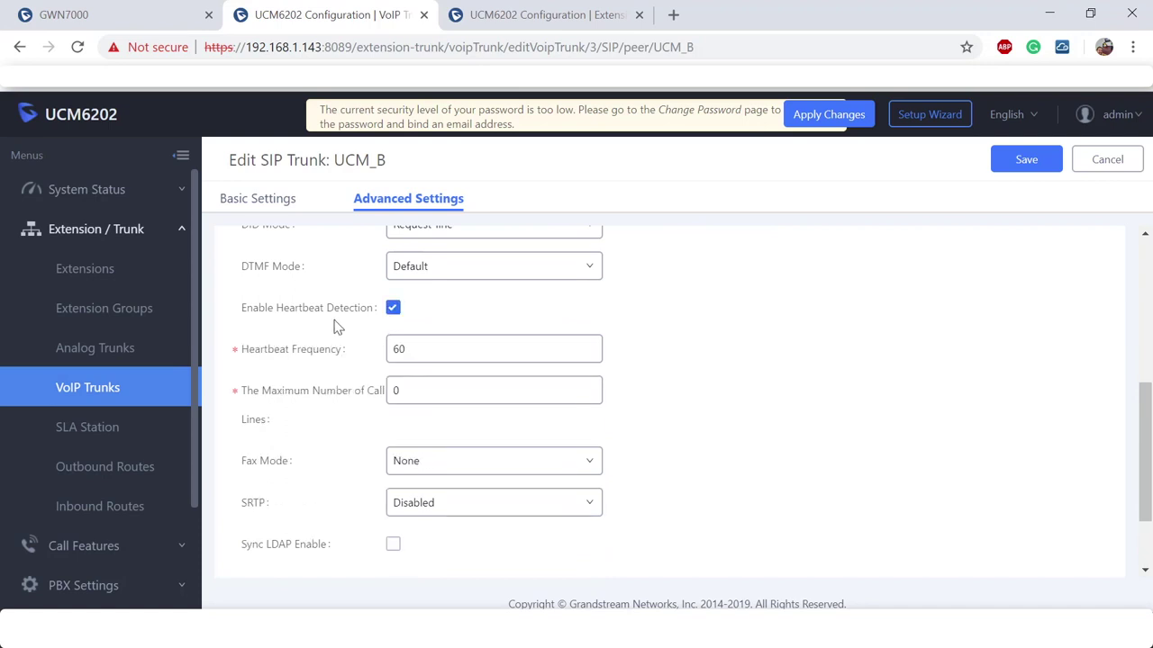
pyautogui.moveTo(240, 309); pyautogui.dragTo(369, 311)
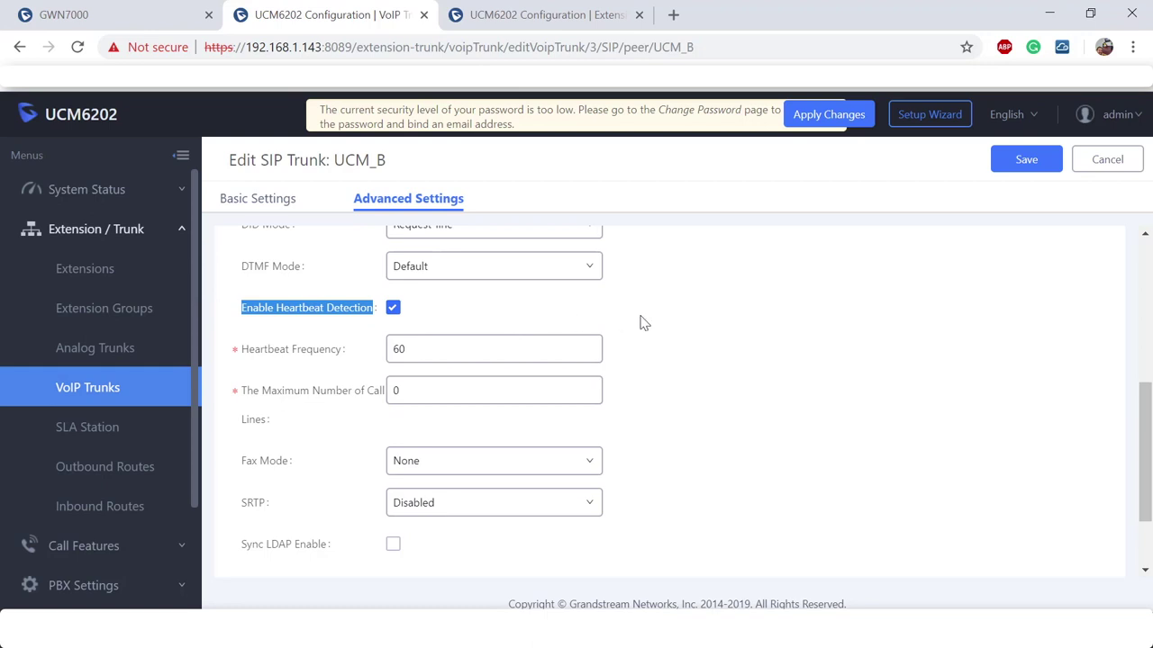
pyautogui.click(1026, 160)
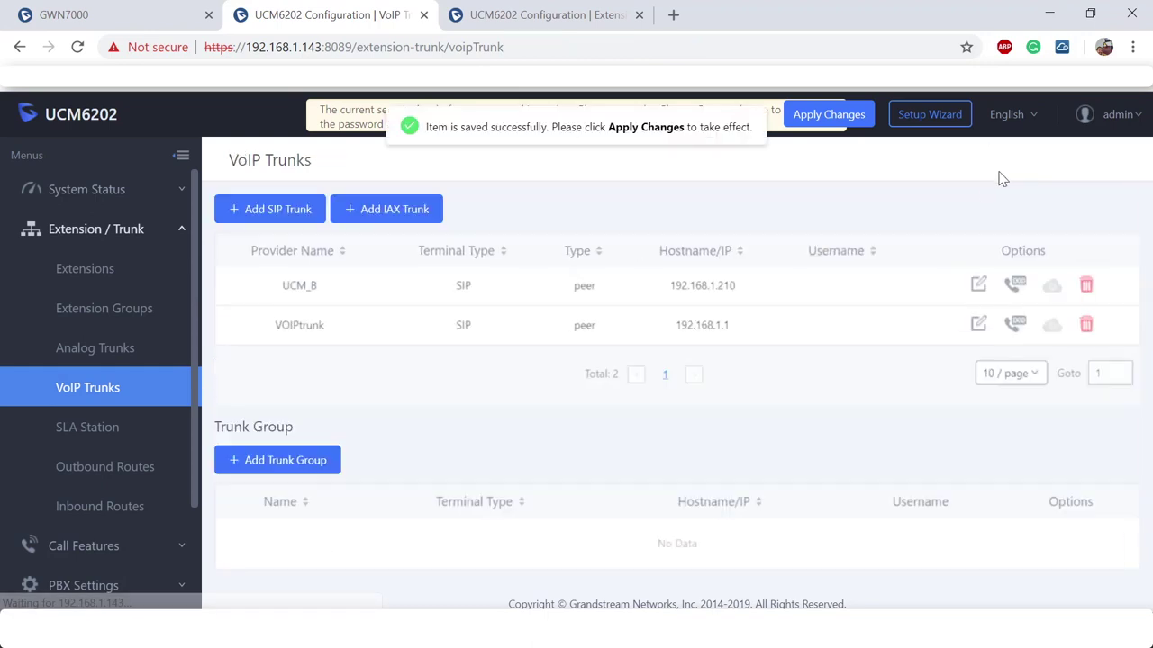
pyautogui.click(852, 117)
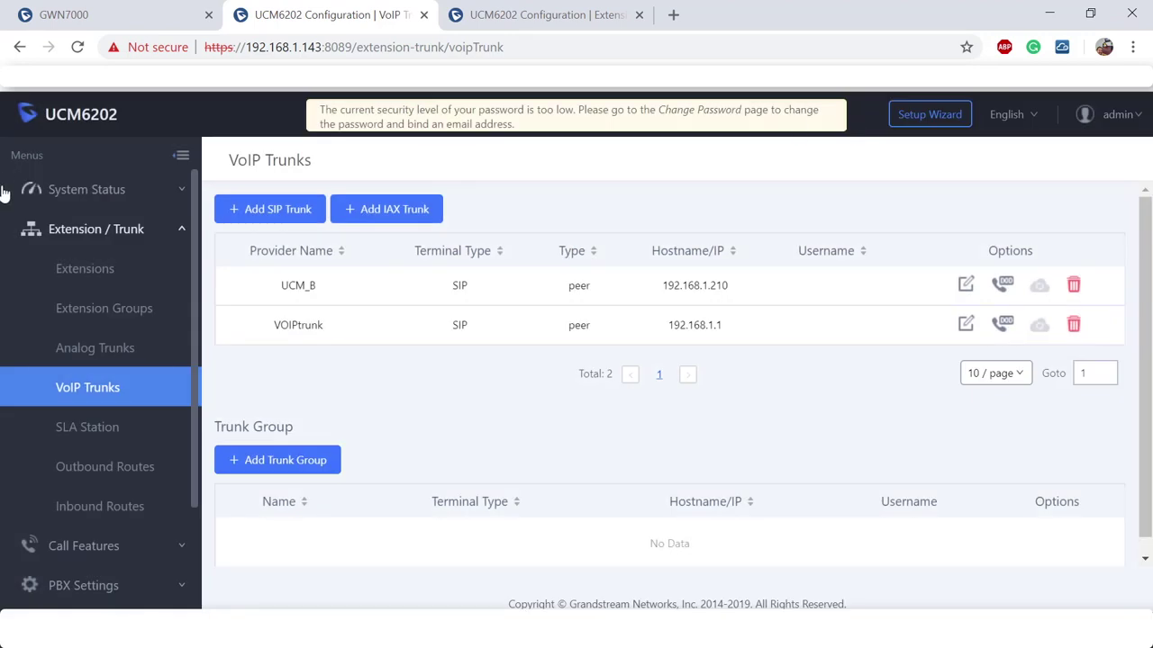
# - Check the status of the UCM_B and VOIPtrunk trunks on the system dashboard
pyautogui.click(51, 198)
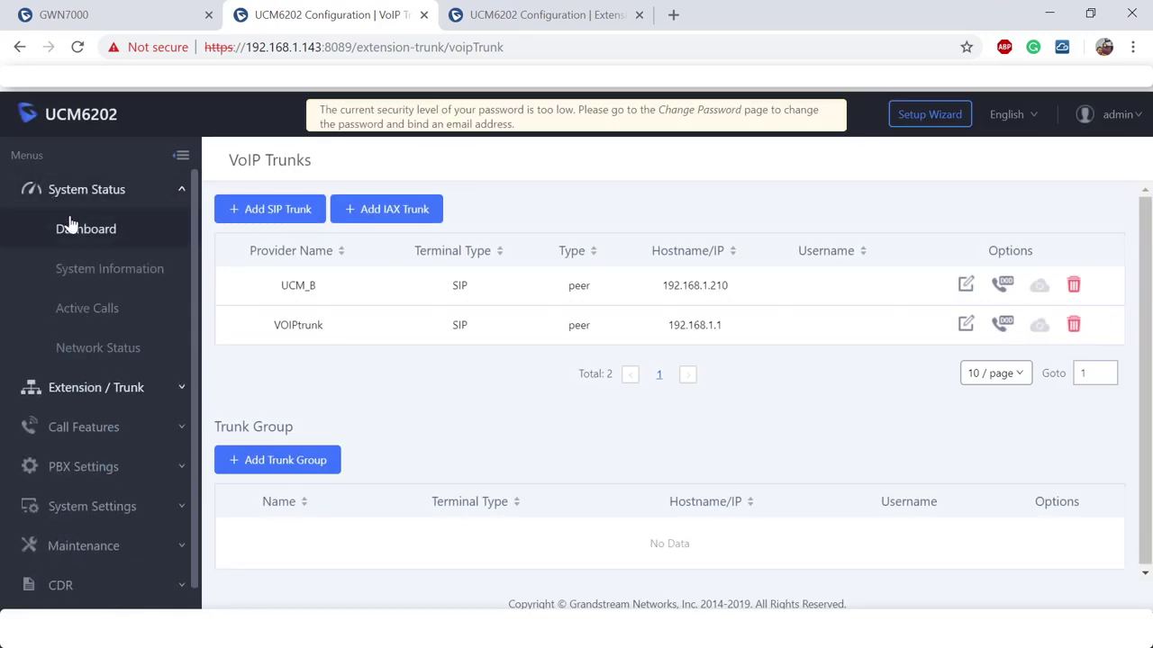
pyautogui.click(70, 229)
pyautogui.scroll(-1, 804, 362)
pyautogui.scroll(-3, 804, 362)
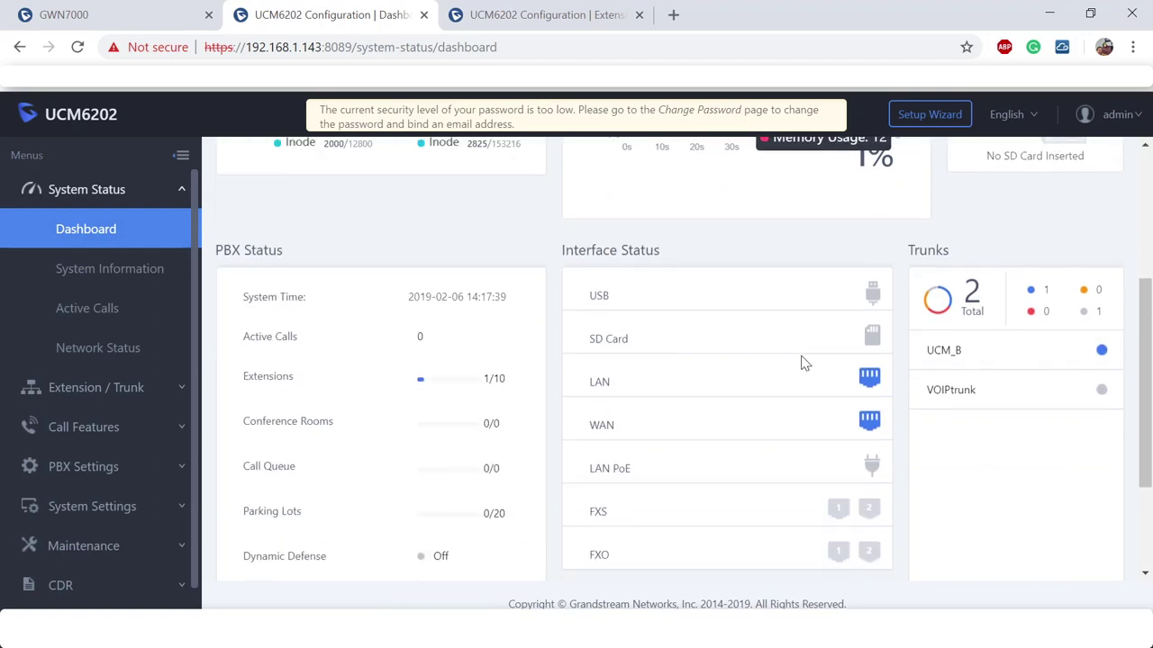
pyautogui.moveTo(976, 358); pyautogui.dragTo(922, 360)
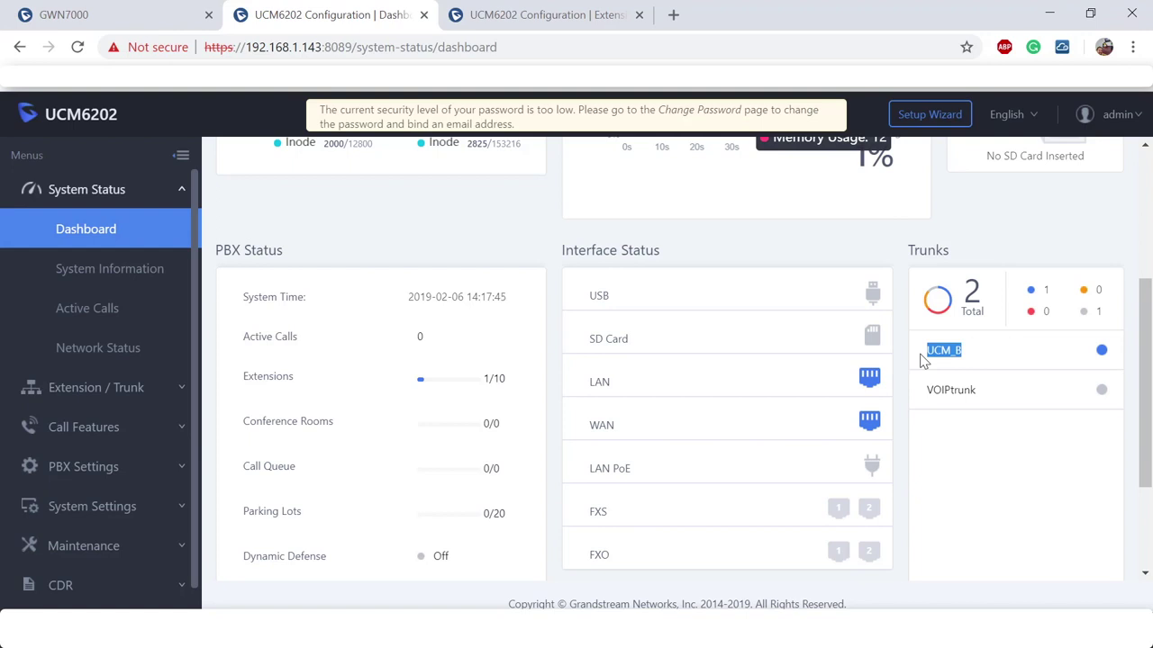
pyautogui.moveTo(993, 393); pyautogui.dragTo(926, 391)
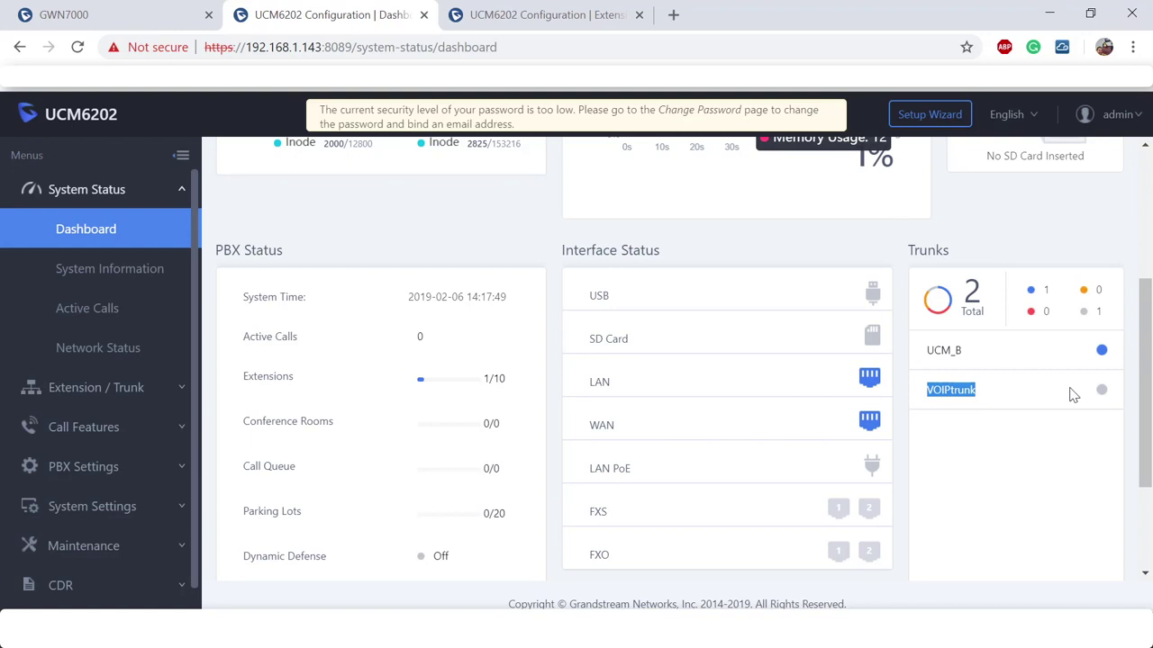
pyautogui.click(1099, 393)
pyautogui.moveTo(1021, 390); pyautogui.dragTo(930, 393)
pyautogui.click(1013, 385)
pyautogui.moveTo(1005, 389); pyautogui.dragTo(945, 392)
pyautogui.doubleClick(946, 392)
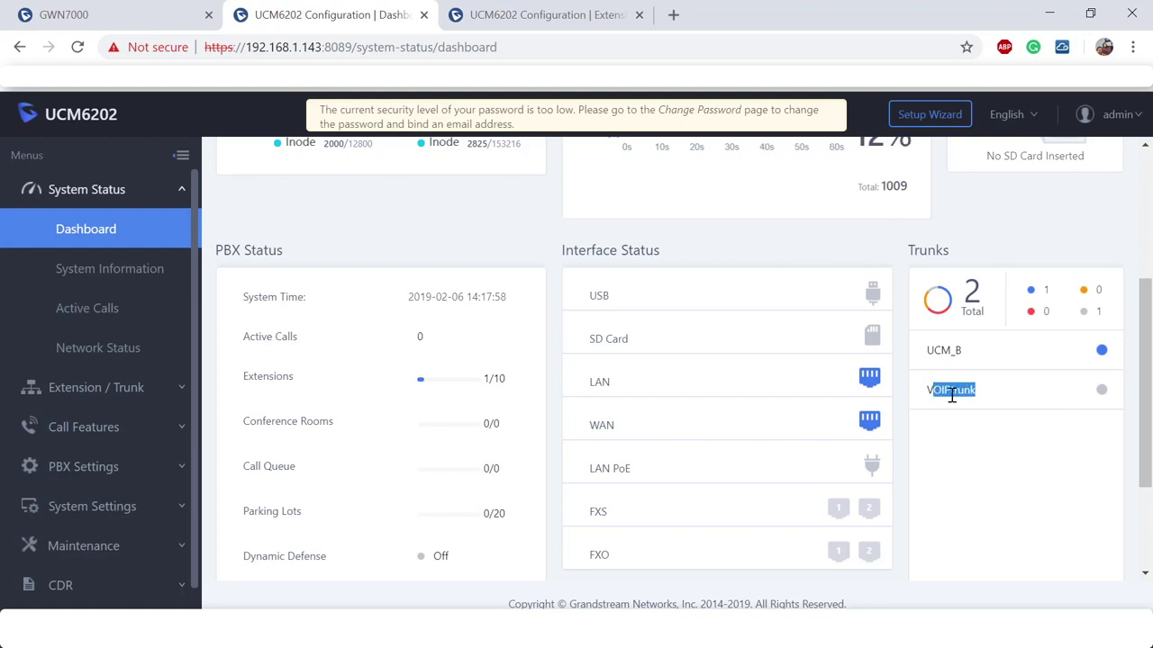
pyautogui.click(994, 466)
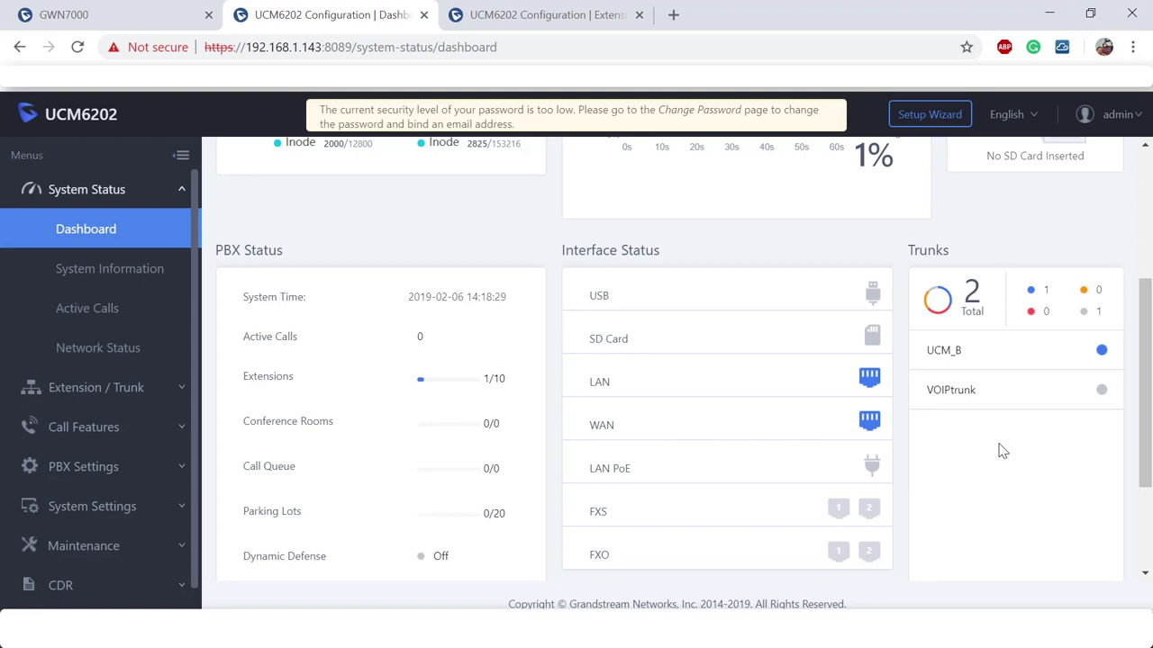
# - Start a new outbound route with the calling rule name UCM_B and the pattern 2xxx
pyautogui.click(63, 389)
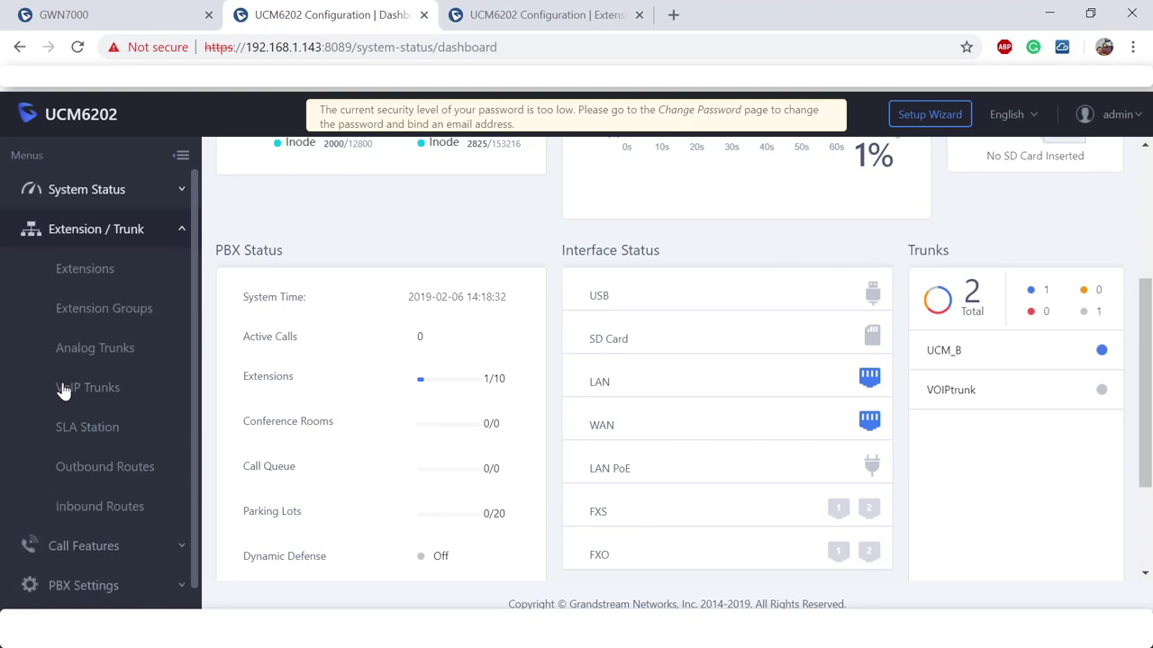
pyautogui.click(146, 469)
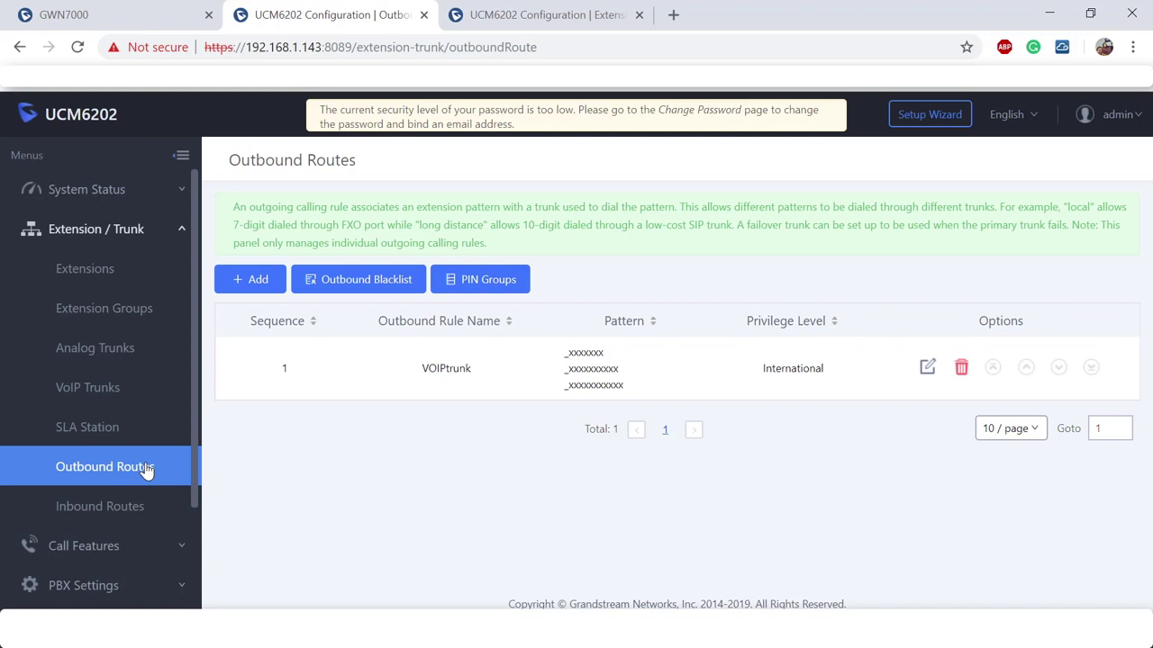
pyautogui.click(258, 281)
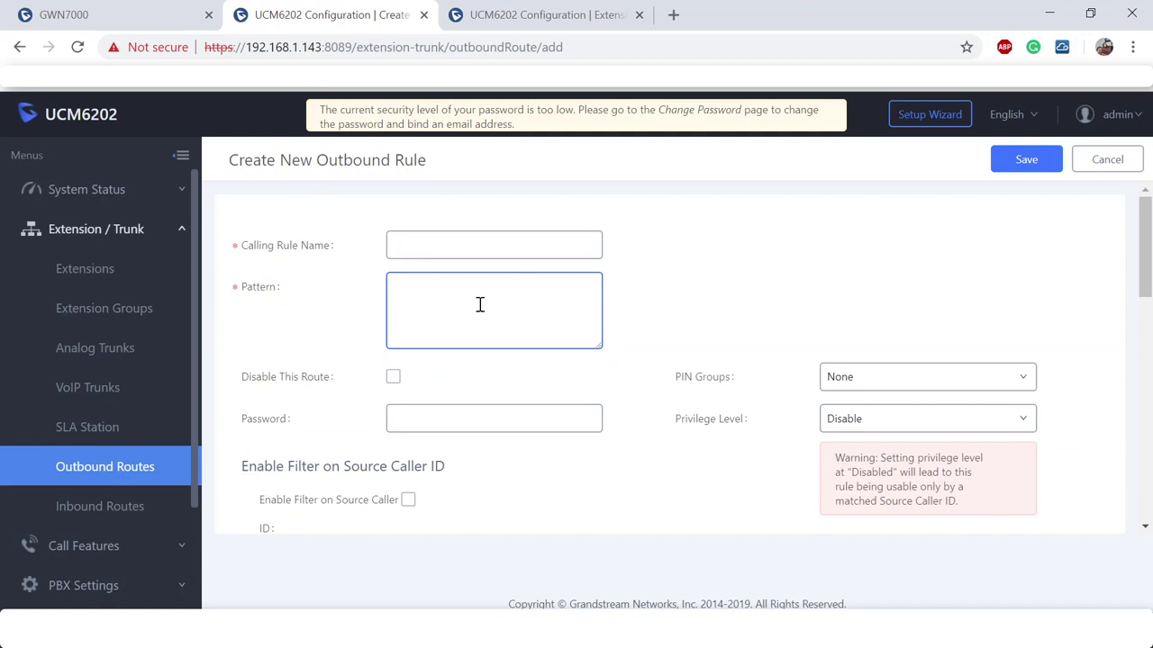
pyautogui.click(489, 244)
pyautogui.write('U')
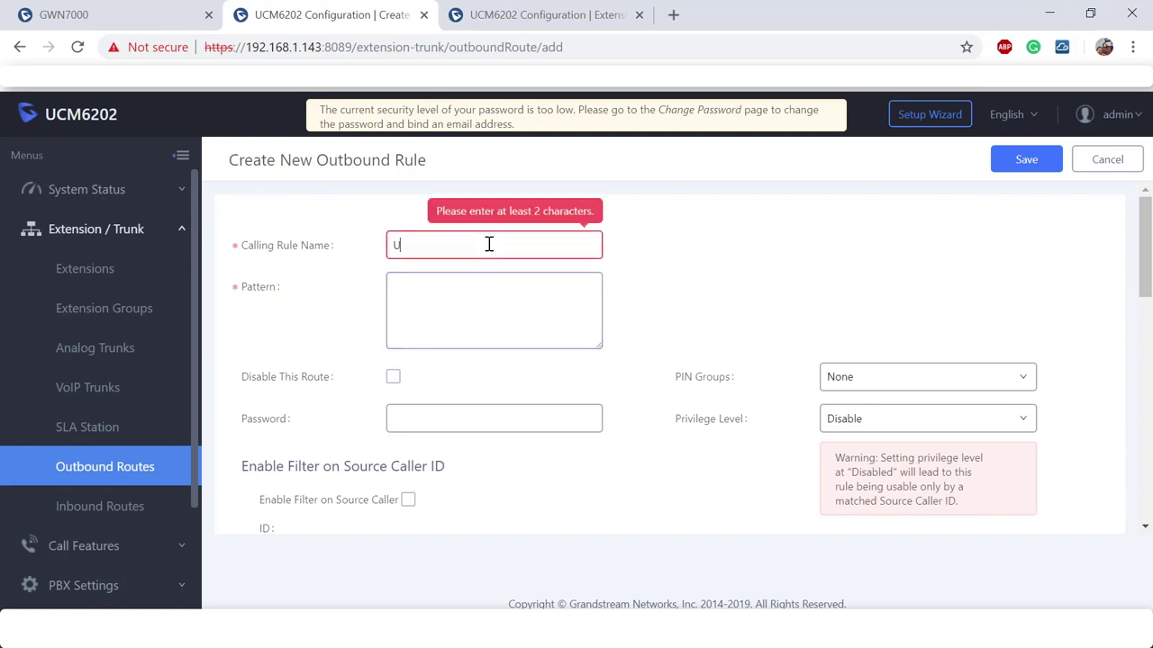
pyautogui.write('CM_B')
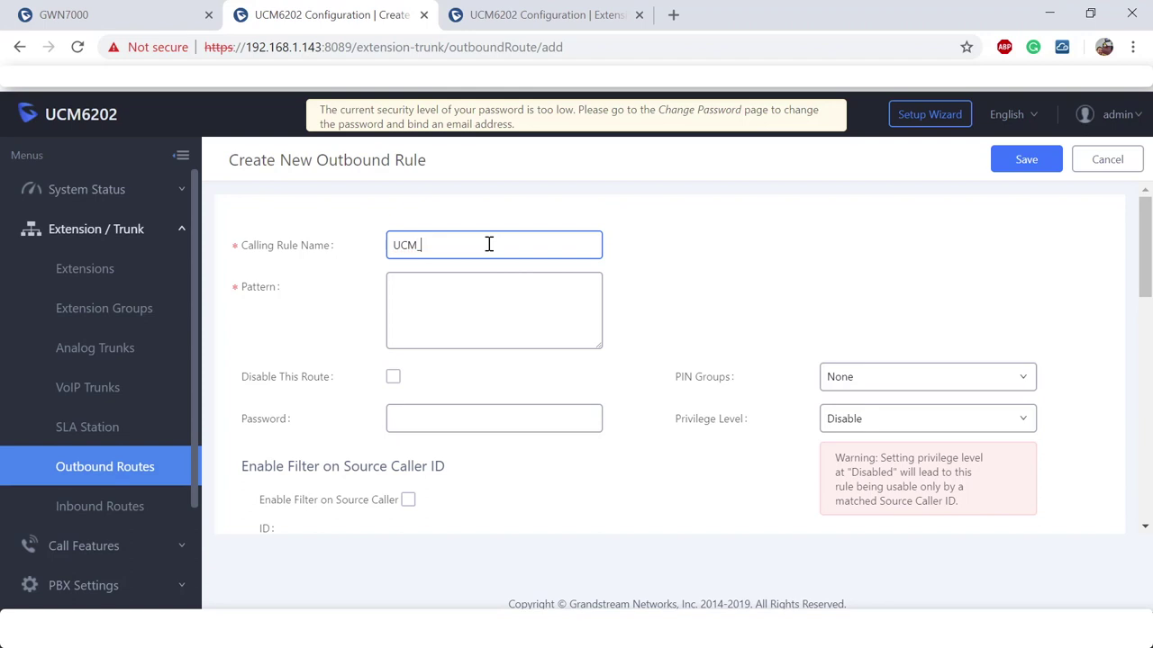
pyautogui.click(493, 303)
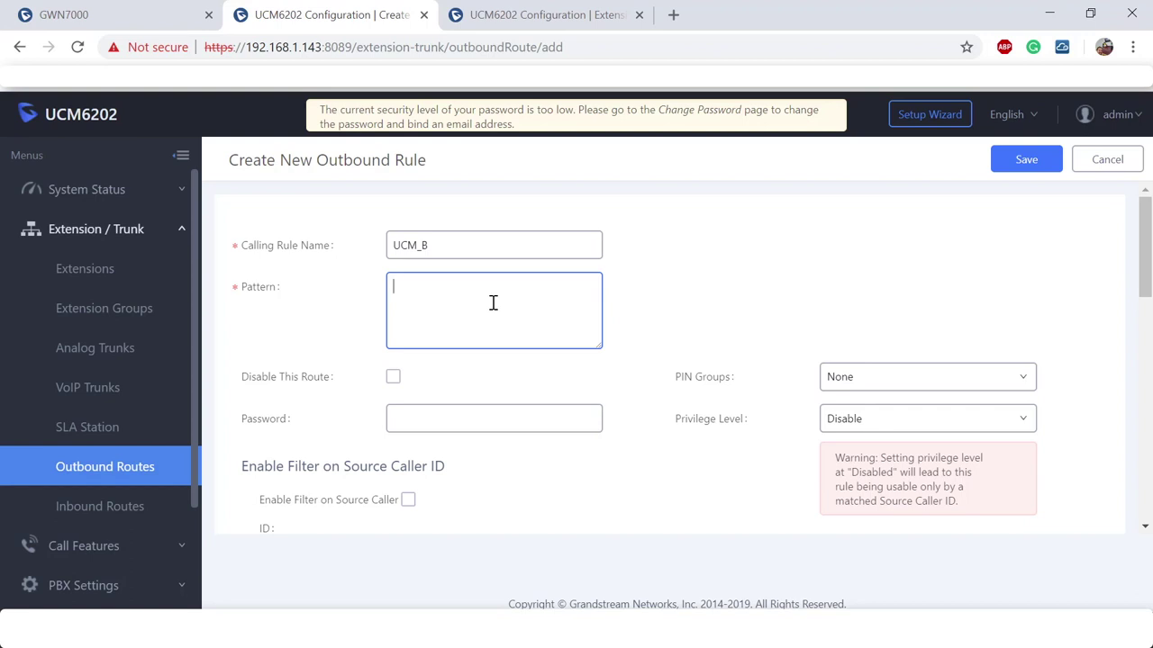
pyautogui.write('2xxx')
# - Set the new outbound rule's privilege level to Internal and its main trunk to SIPTrunks -- UCM_B
pyautogui.scroll(-2, 664, 301)
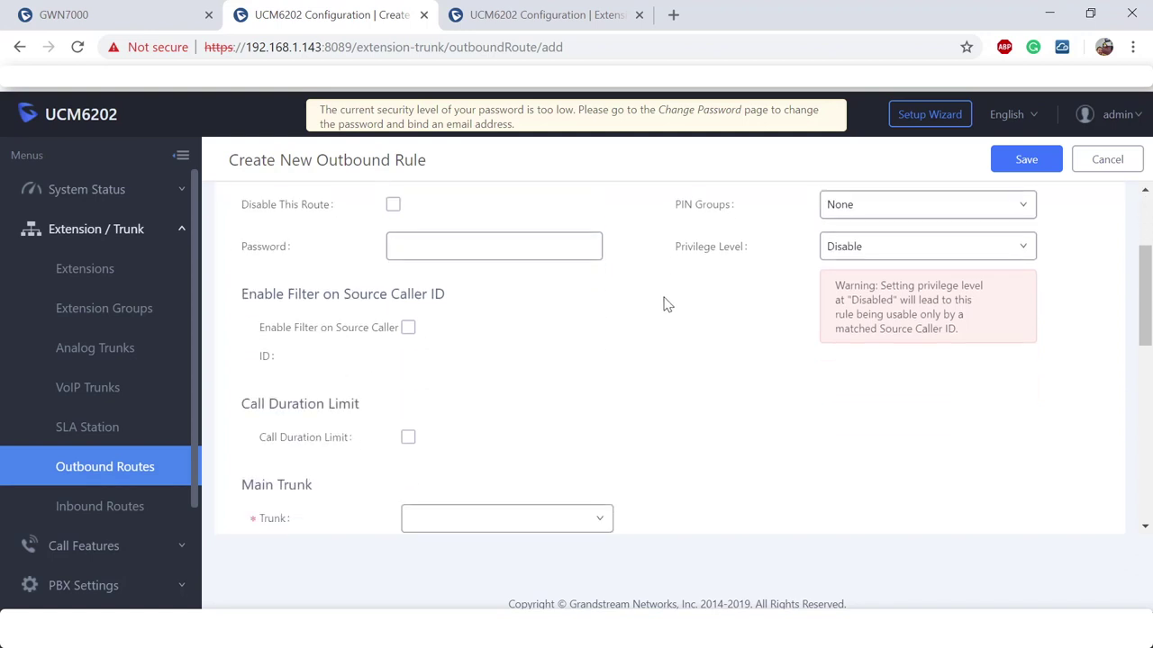
pyautogui.click(883, 247)
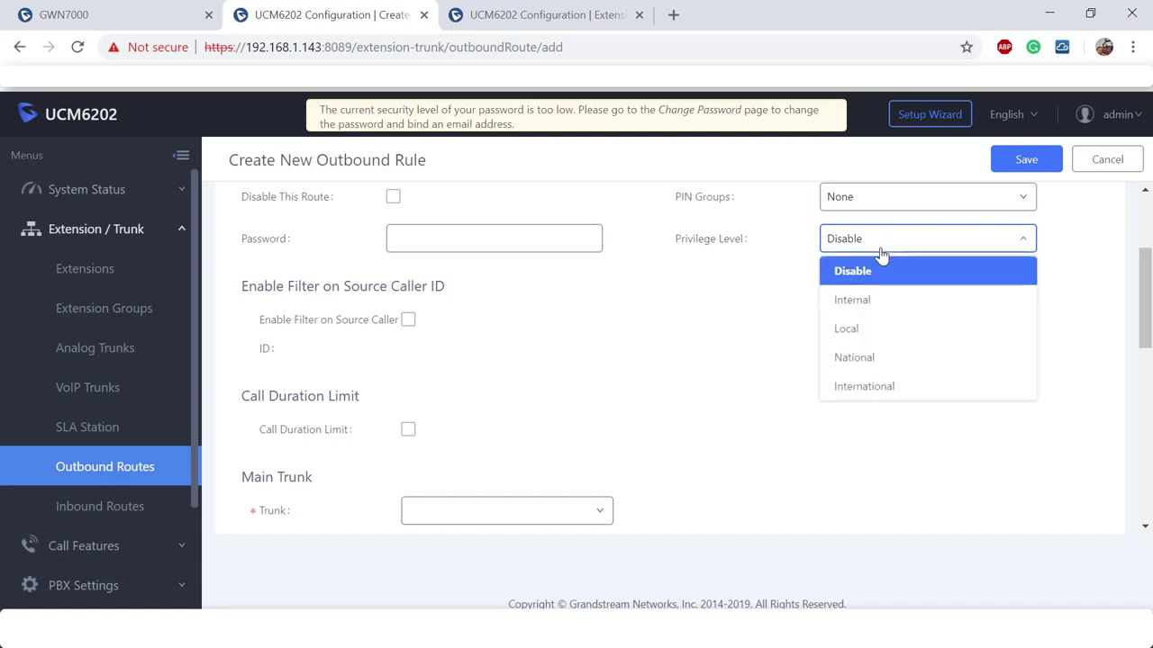
pyautogui.click(860, 301)
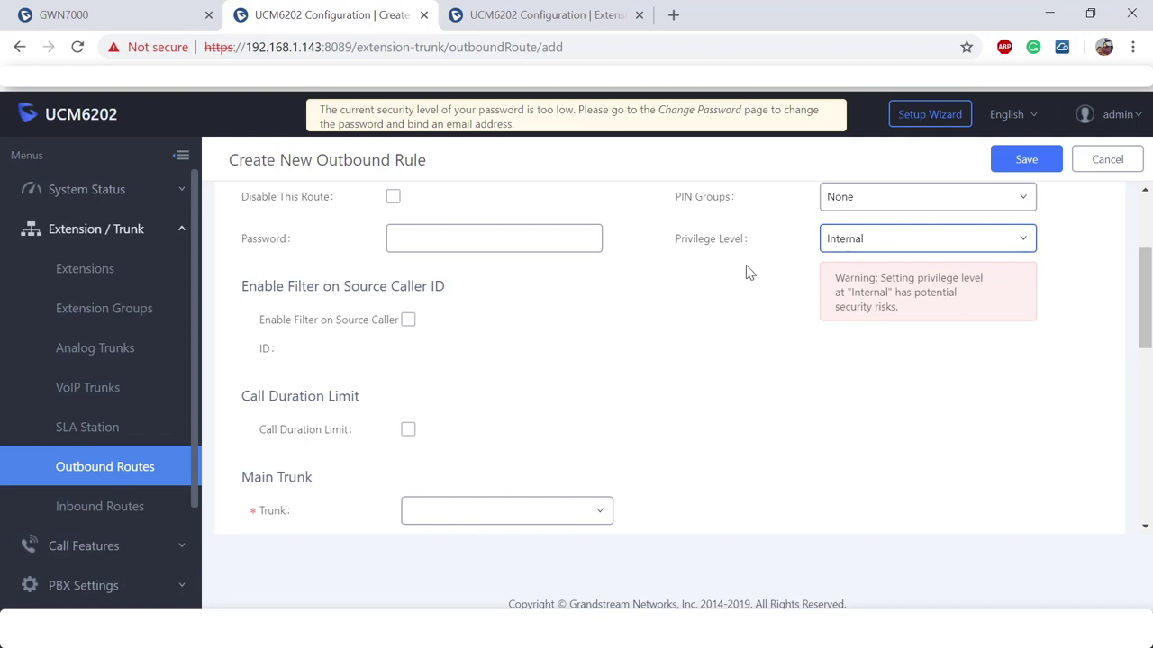
pyautogui.scroll(-4, 746, 272)
pyautogui.scroll(1, 711, 283)
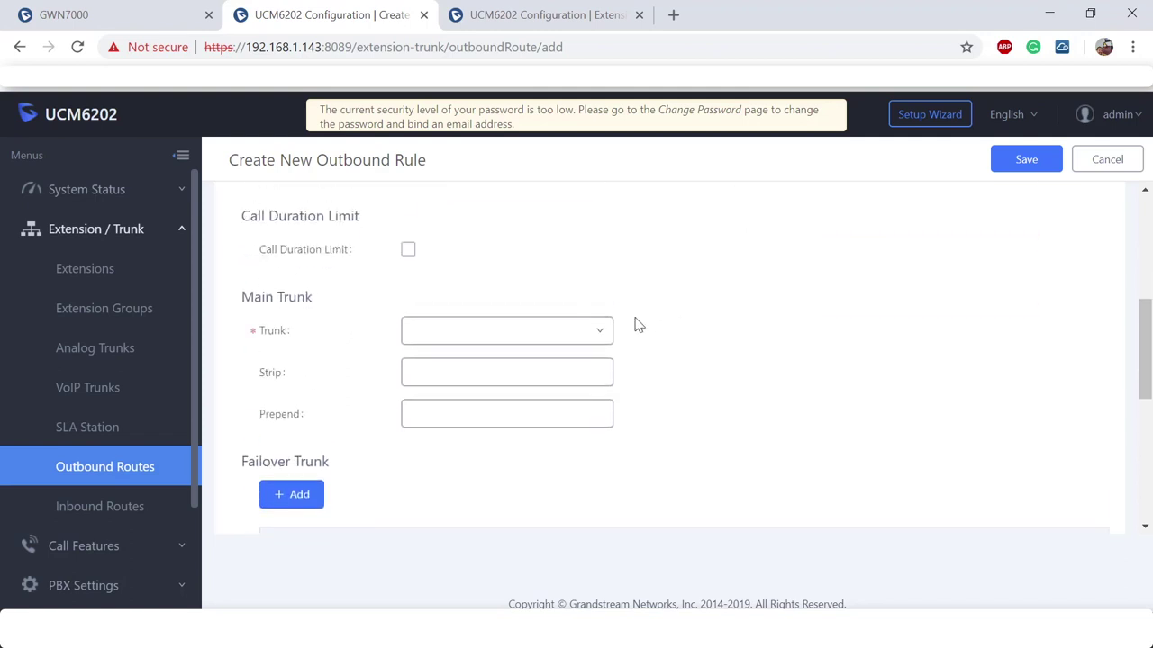
pyautogui.click(594, 337)
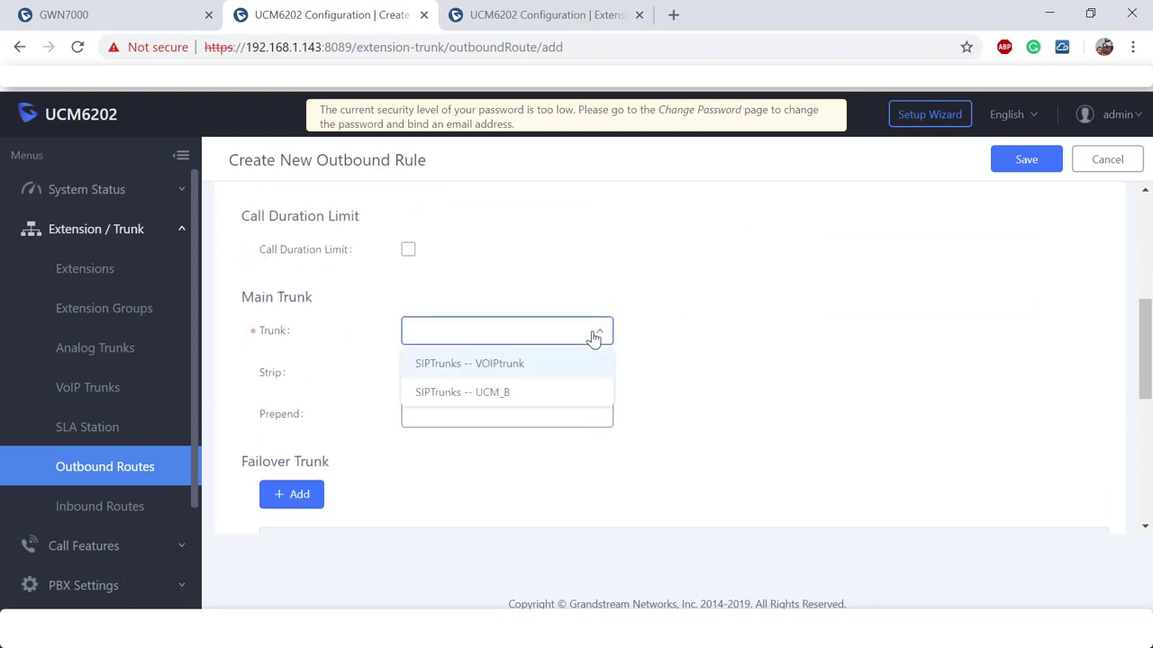
pyautogui.click(498, 396)
# - Save the outbound rule, accepting the Internal privilege warning, and move the UCM_B rule to the first position in the sequence
pyautogui.scroll(-2, 810, 360)
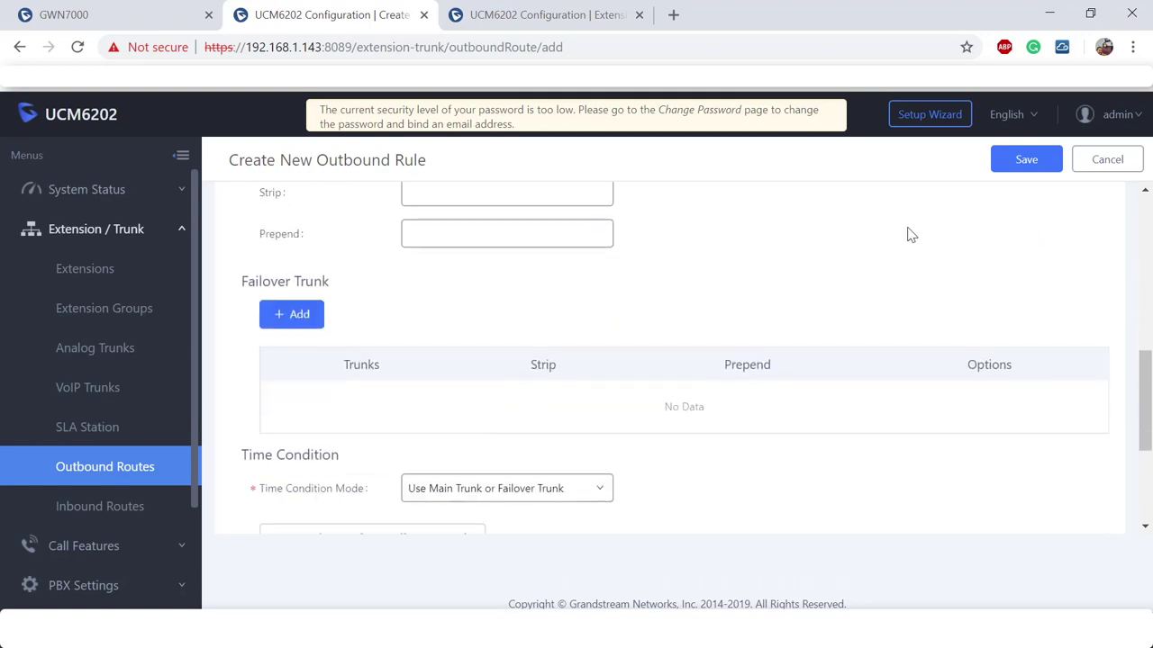
pyautogui.click(1027, 162)
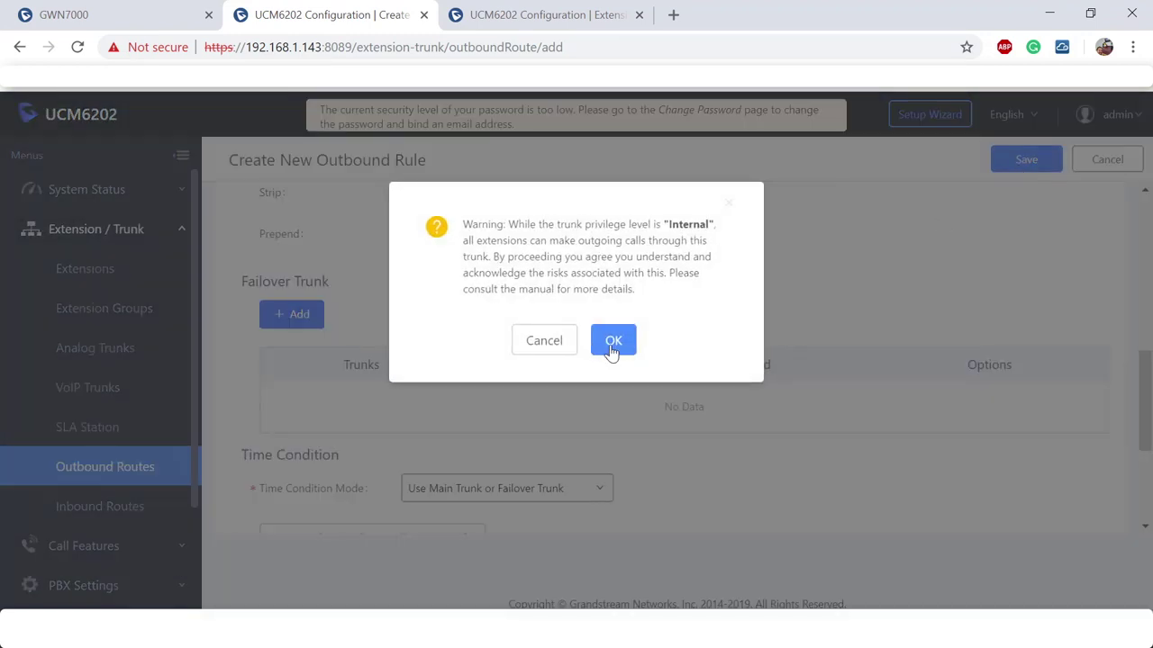
pyautogui.click(625, 336)
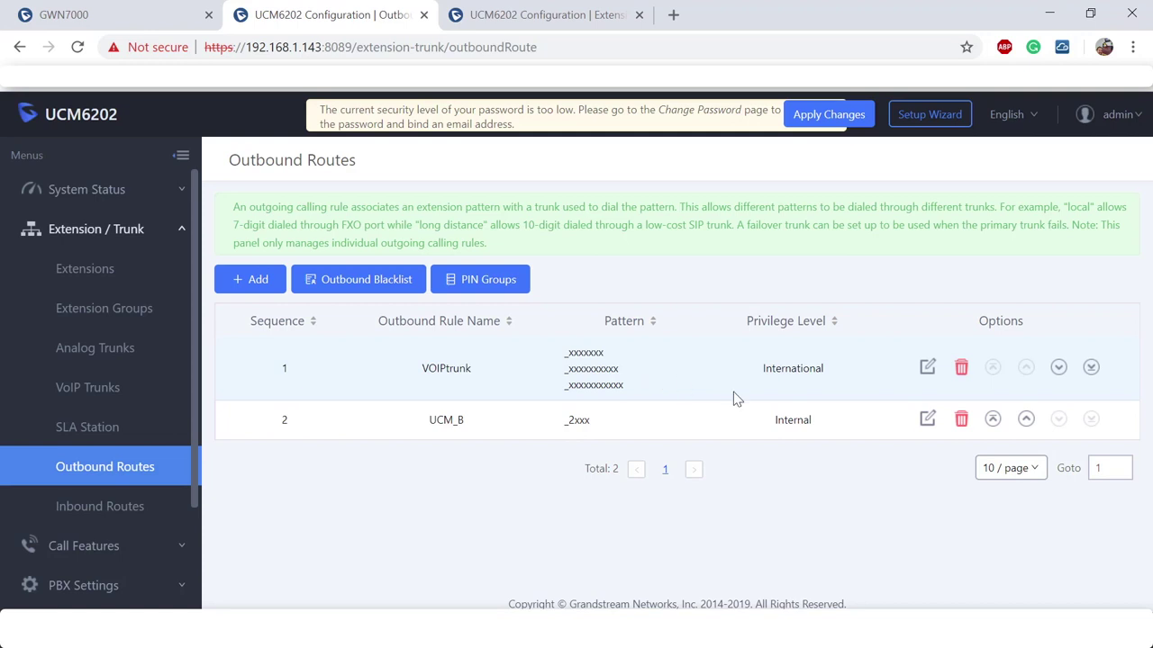
pyautogui.click(992, 420)
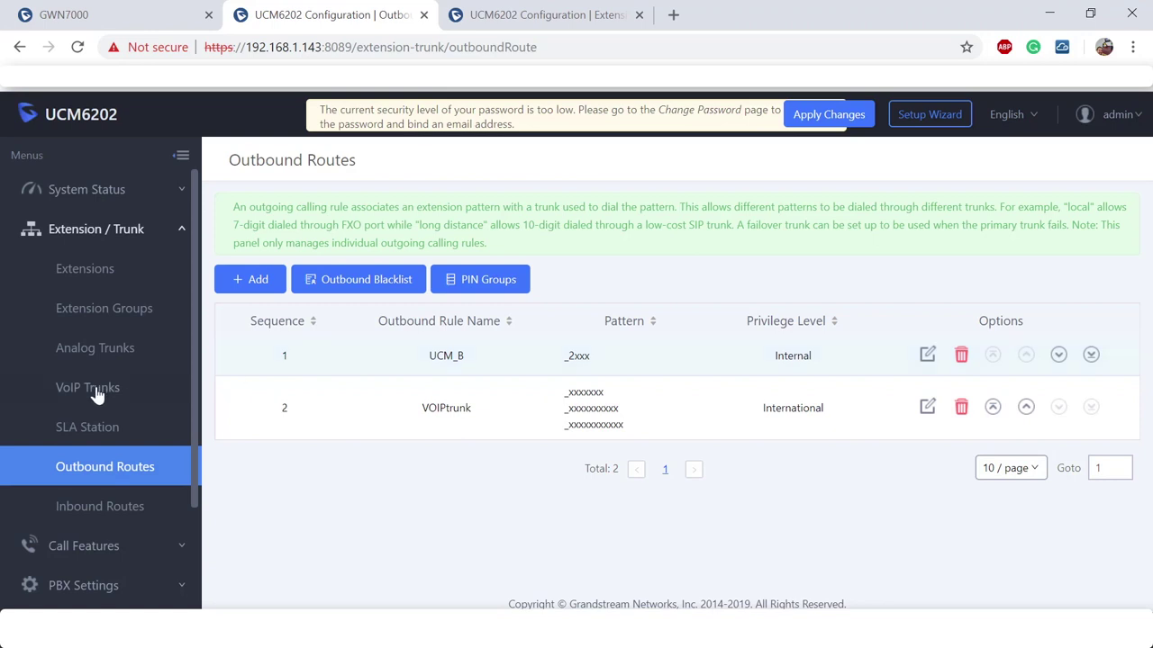
# - Start a new inbound route for the UCM_B SIP trunk with the pattern 1xxx
pyautogui.click(129, 507)
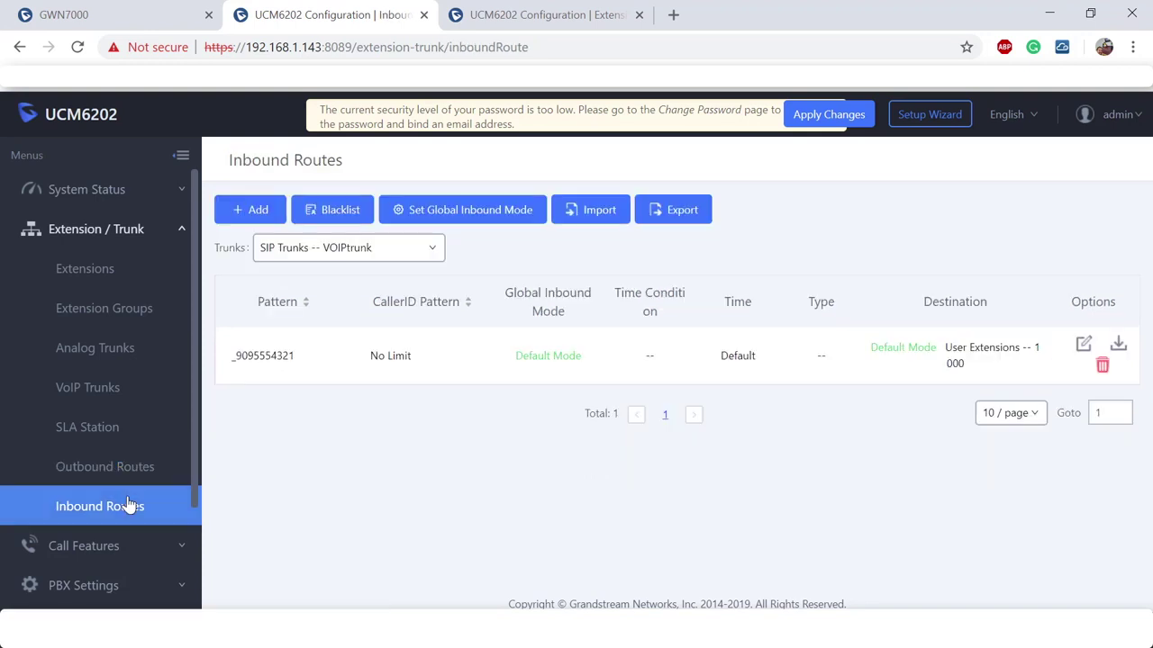
pyautogui.click(410, 256)
pyautogui.click(361, 310)
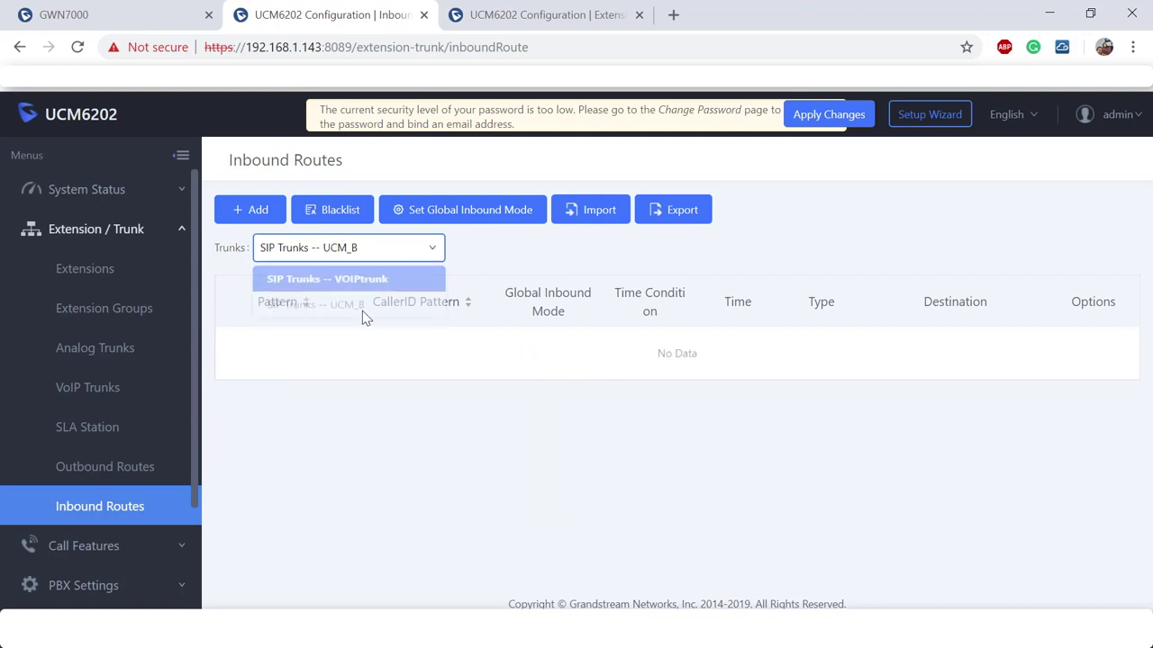
pyautogui.click(260, 210)
pyautogui.click(500, 319)
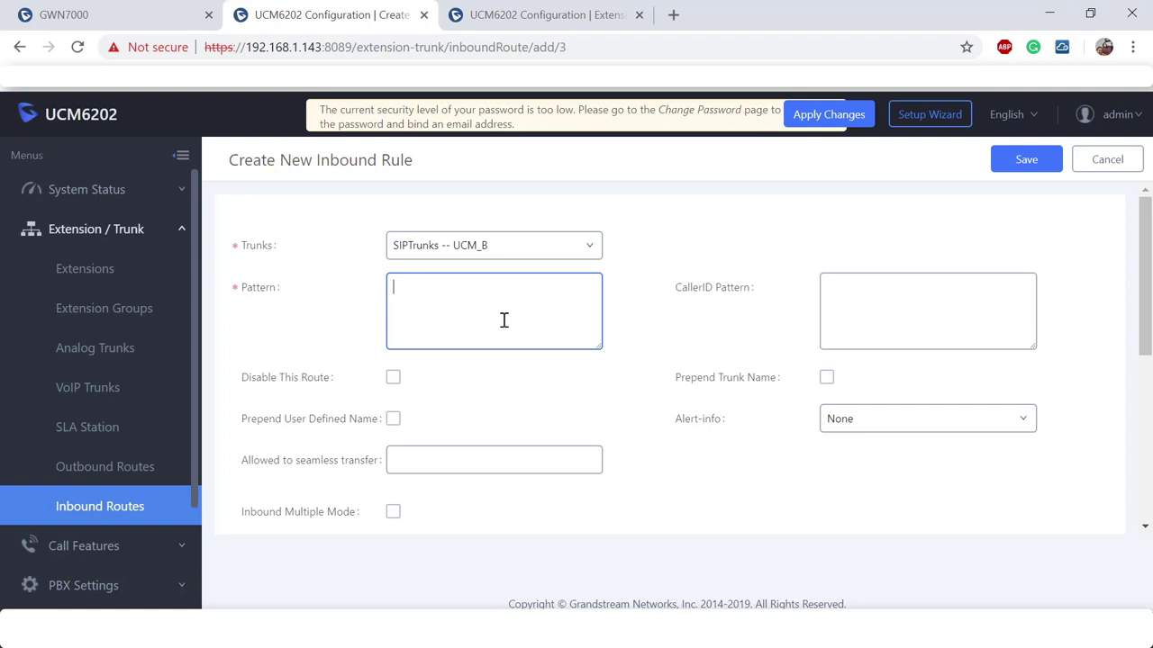
pyautogui.write('1xxx')
# - Set the inbound rule's default destination to By DID, save the rule, and apply the changes
pyautogui.scroll(-3, 571, 331)
pyautogui.click(540, 348)
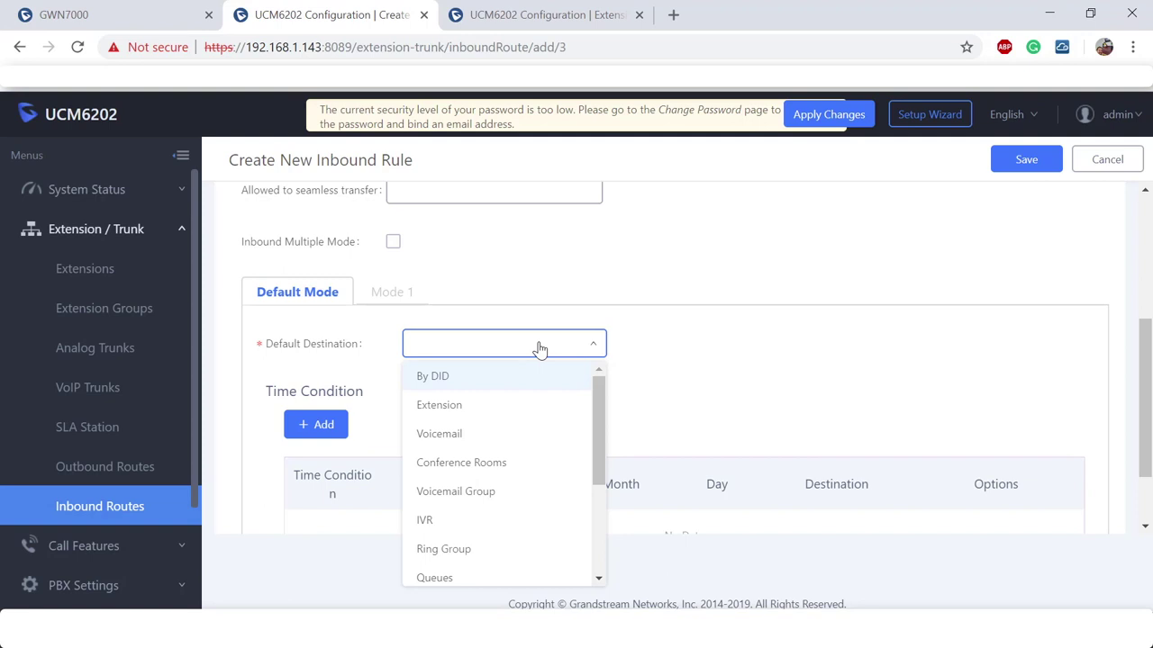
pyautogui.click(502, 387)
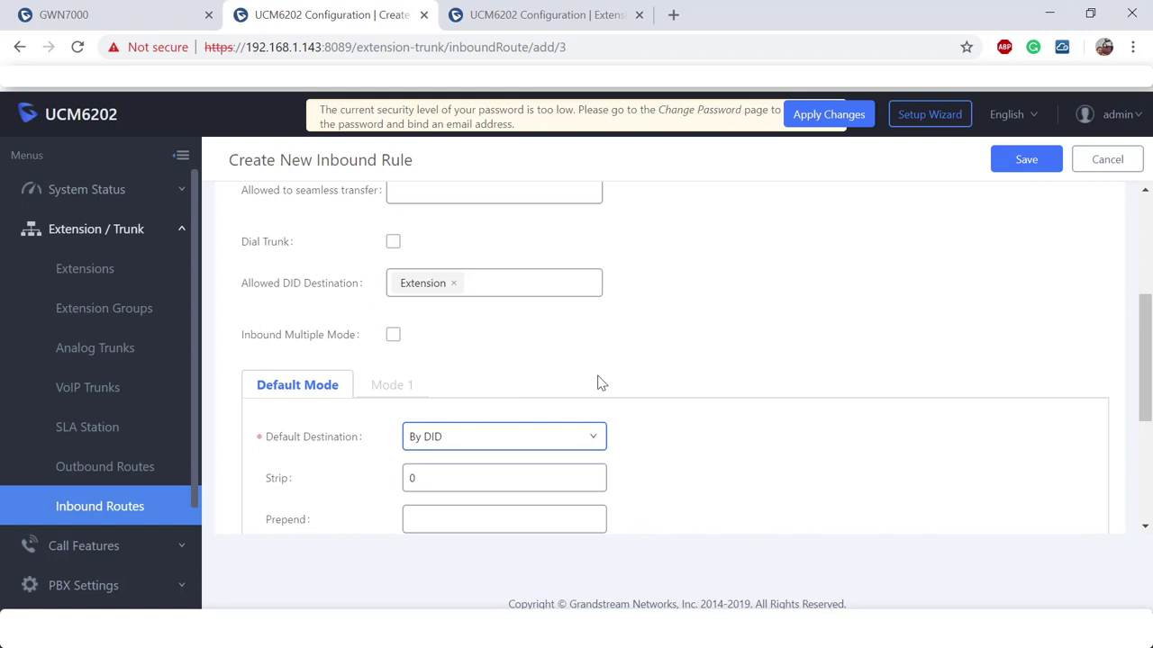
pyautogui.scroll(5, 601, 383)
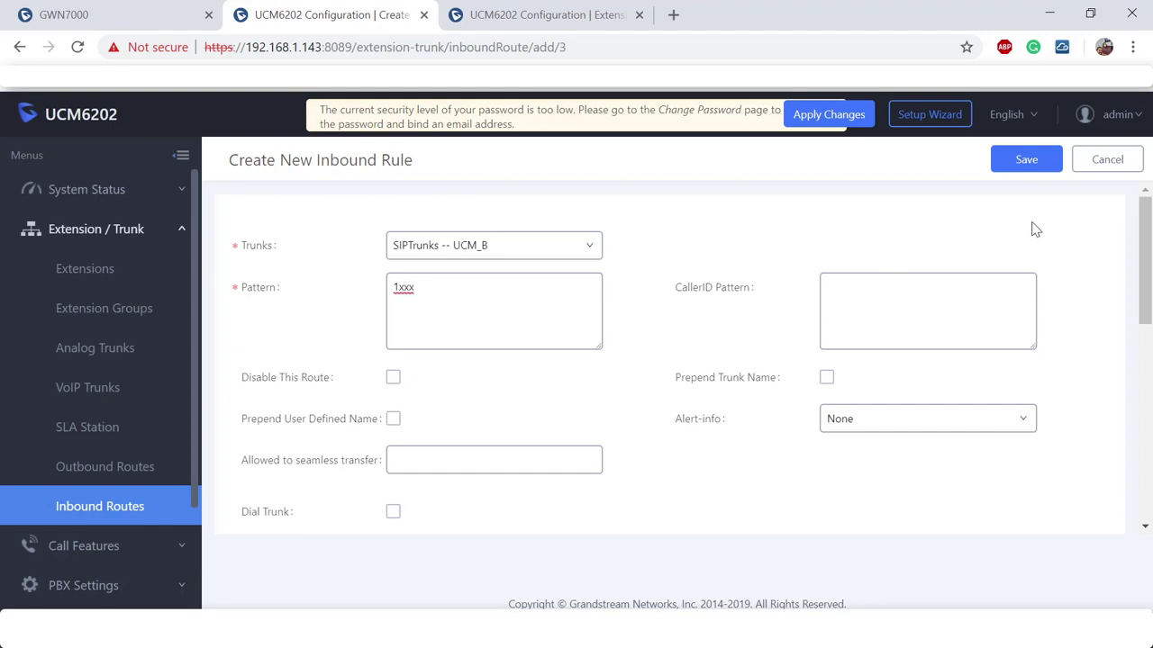
pyautogui.click(1024, 159)
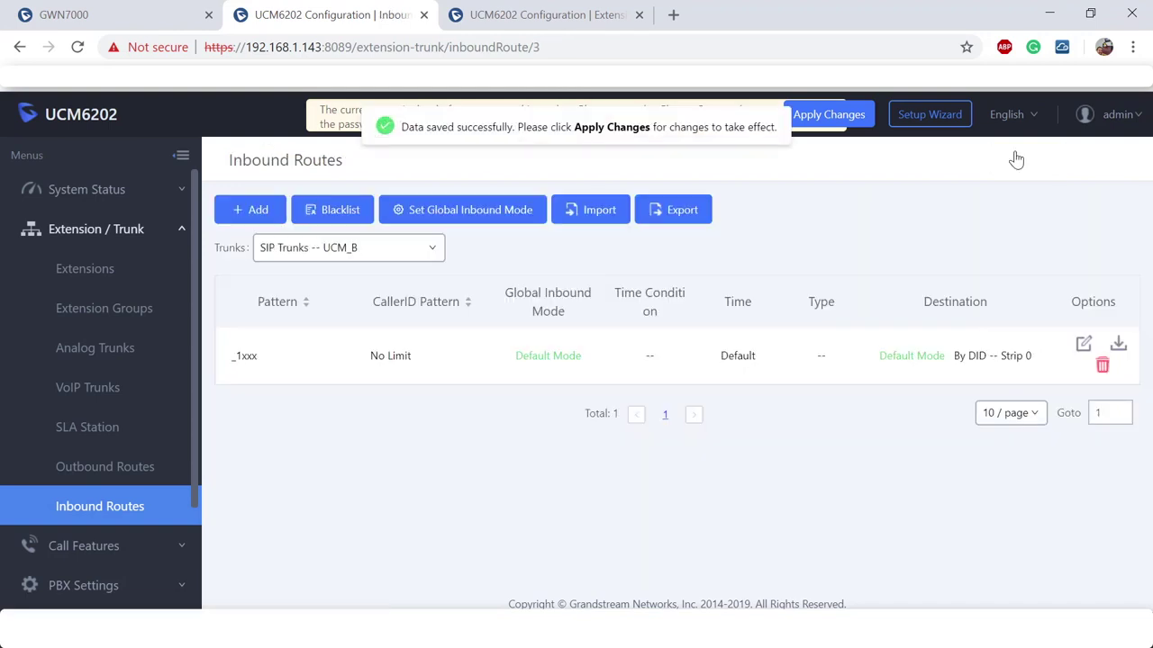
pyautogui.click(860, 123)
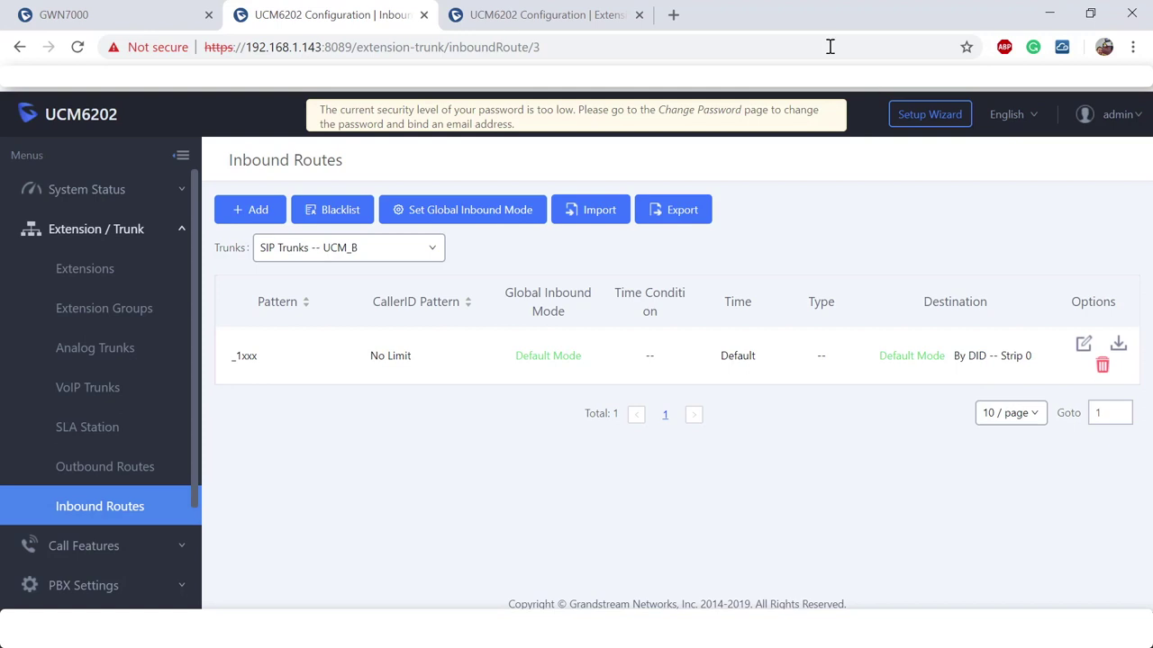
# - Switch to the second PBX at 192.168.1.210 and start a new peer SIP trunk with the provider name UCM_A
pyautogui.click(596, 25)
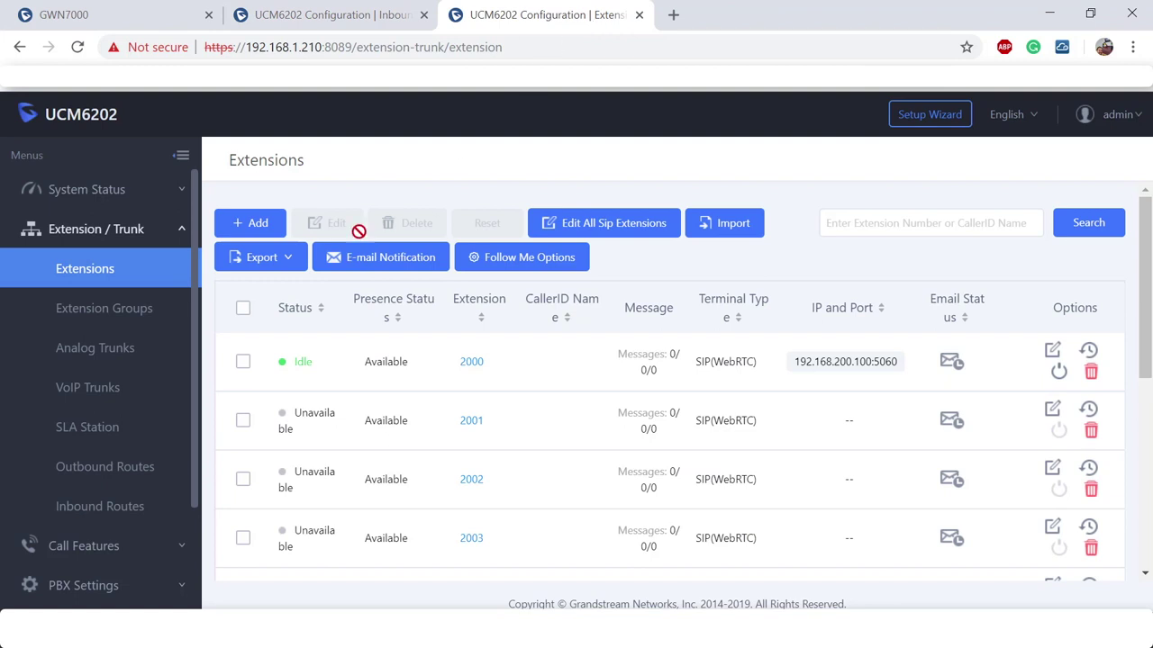
pyautogui.click(83, 393)
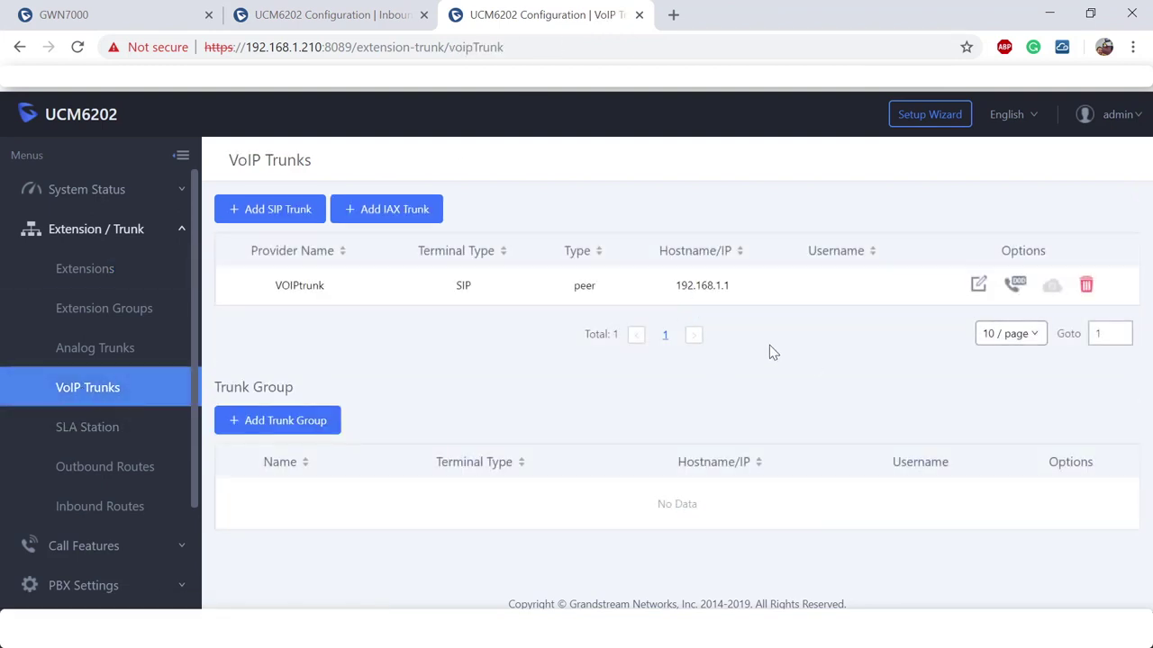
pyautogui.moveTo(770, 293); pyautogui.dragTo(290, 304)
pyautogui.click(360, 360)
pyautogui.click(288, 208)
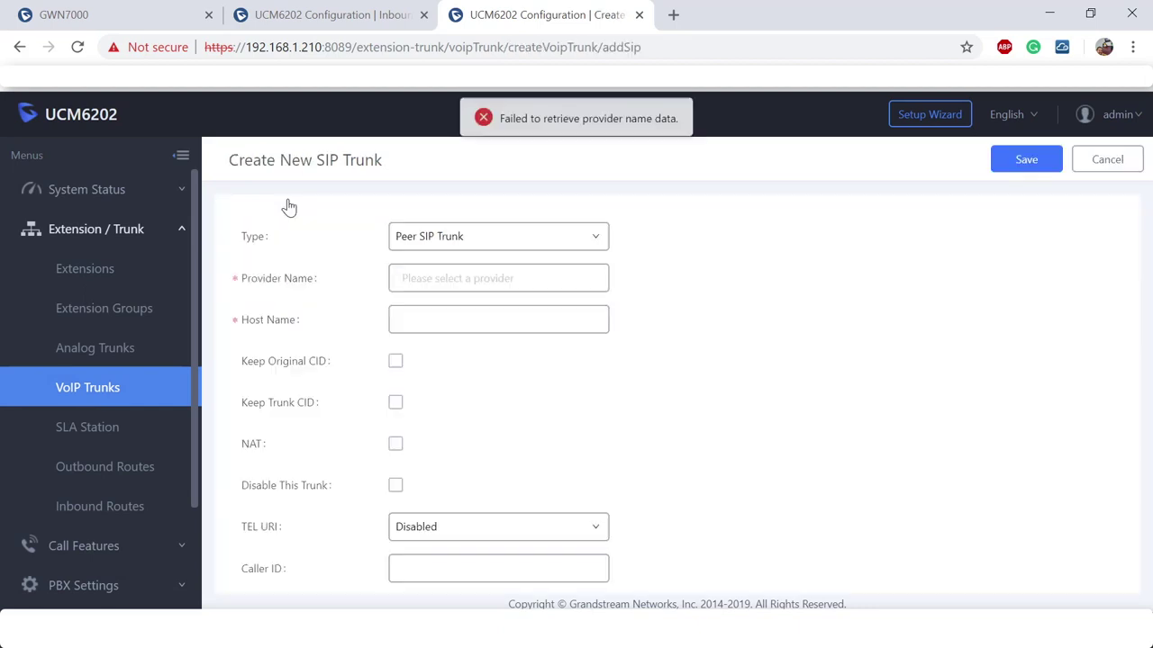
pyautogui.click(470, 275)
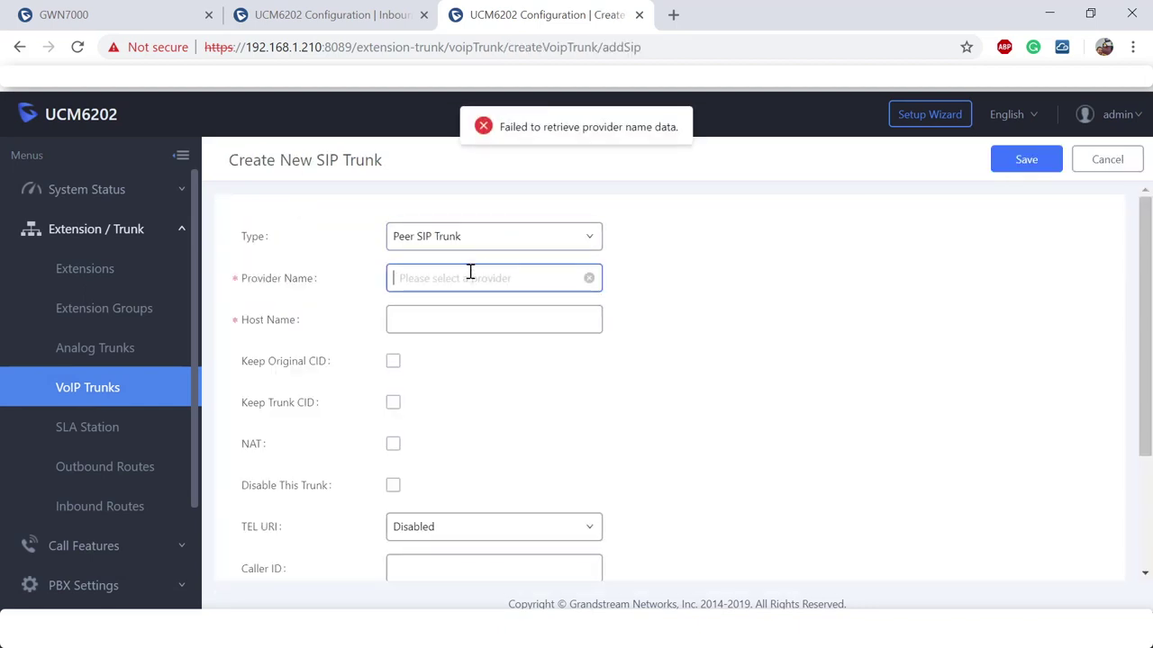
pyautogui.write('UCM_A')
# - Set the new trunk's host name to 192.168.1.143 and save the trunk
pyautogui.click(469, 322)
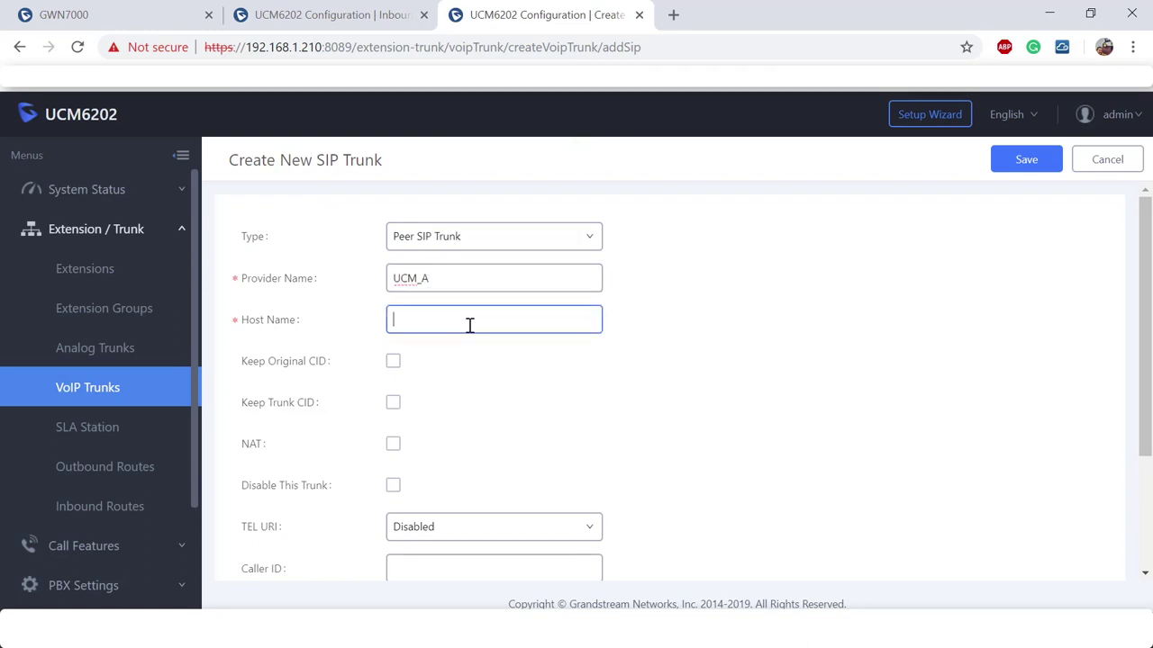
pyautogui.write('192')
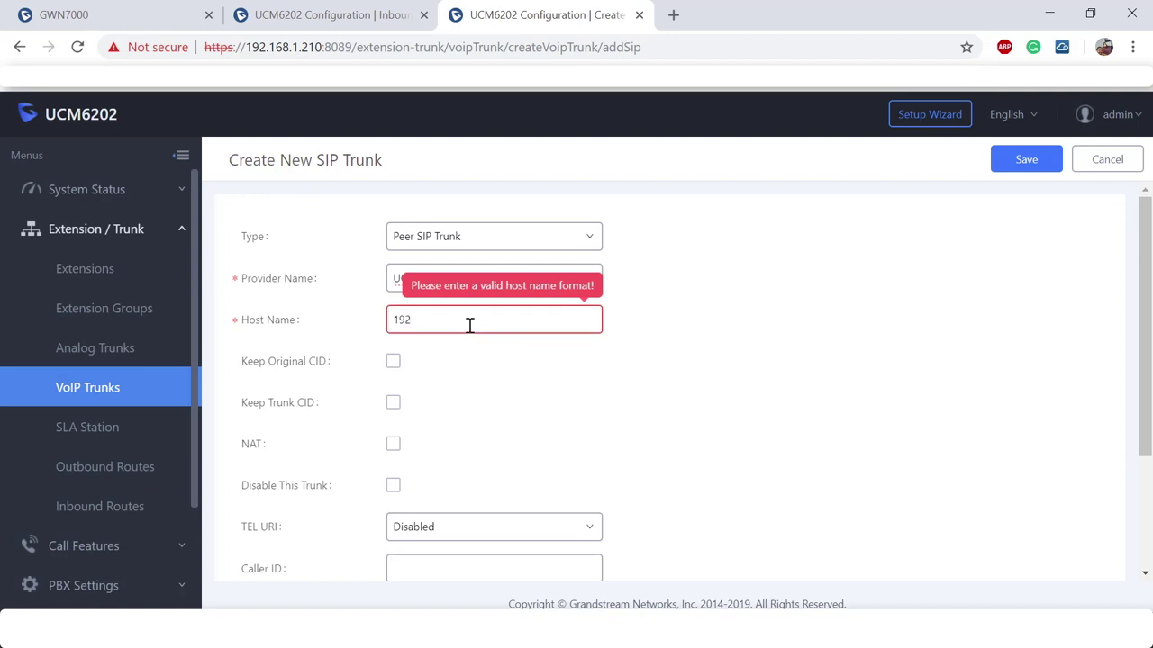
pyautogui.write('.168.1')
pyautogui.write('143')
pyautogui.click(435, 320)
pyautogui.write('.')
pyautogui.click(548, 319)
pyautogui.scroll(-2, 573, 346)
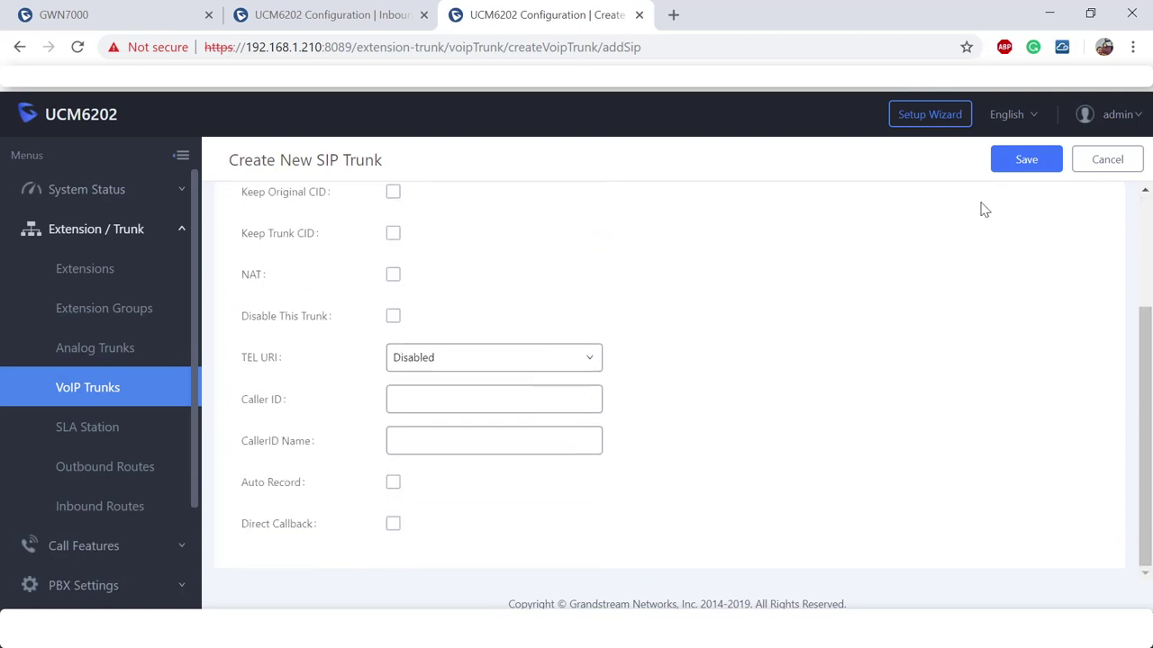
pyautogui.click(1027, 167)
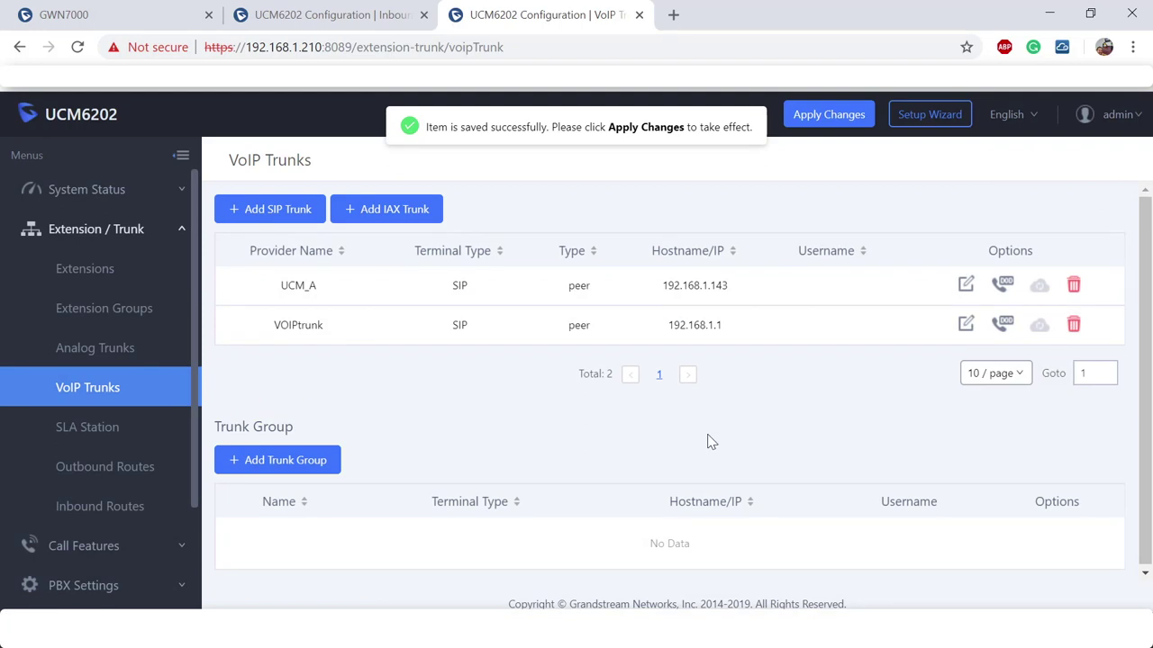
# - Enable heartbeat detection in the UCM_A trunk's advanced settings, save the trunk, and apply the changes
pyautogui.click(966, 286)
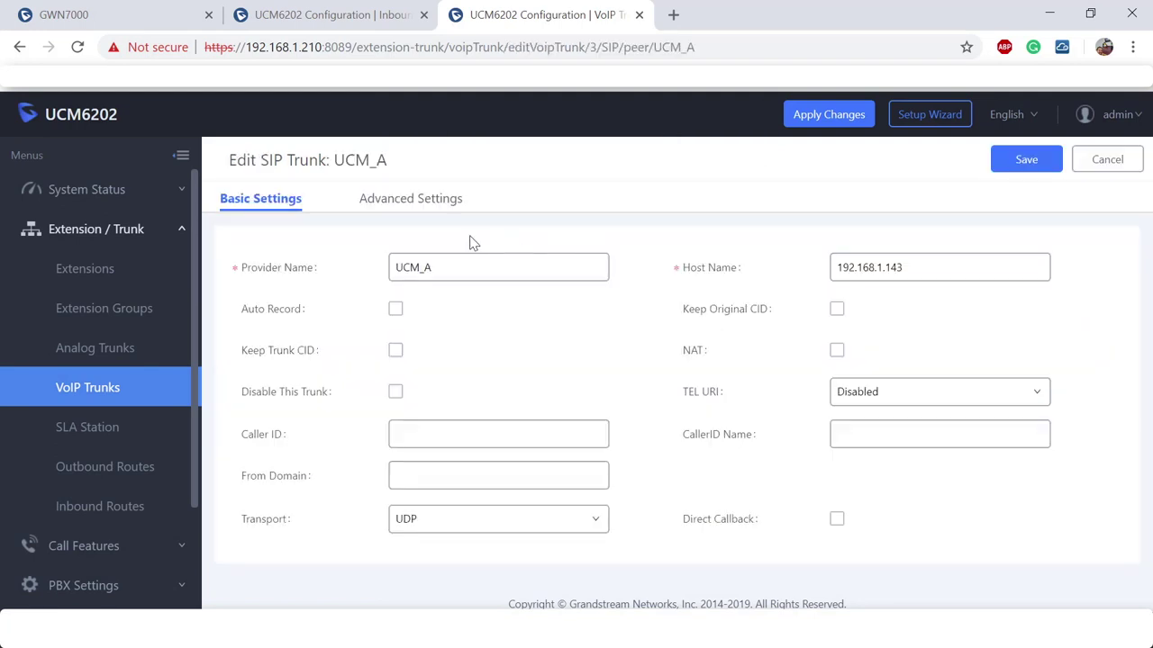
pyautogui.click(437, 200)
pyautogui.scroll(-4, 279, 348)
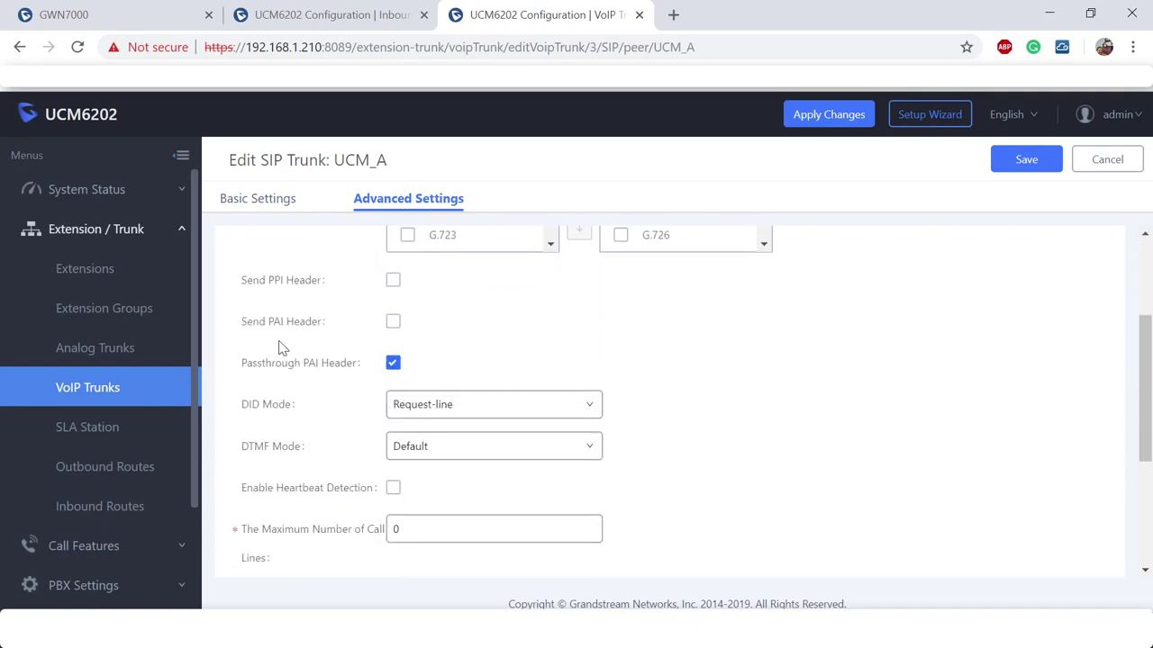
pyautogui.click(394, 308)
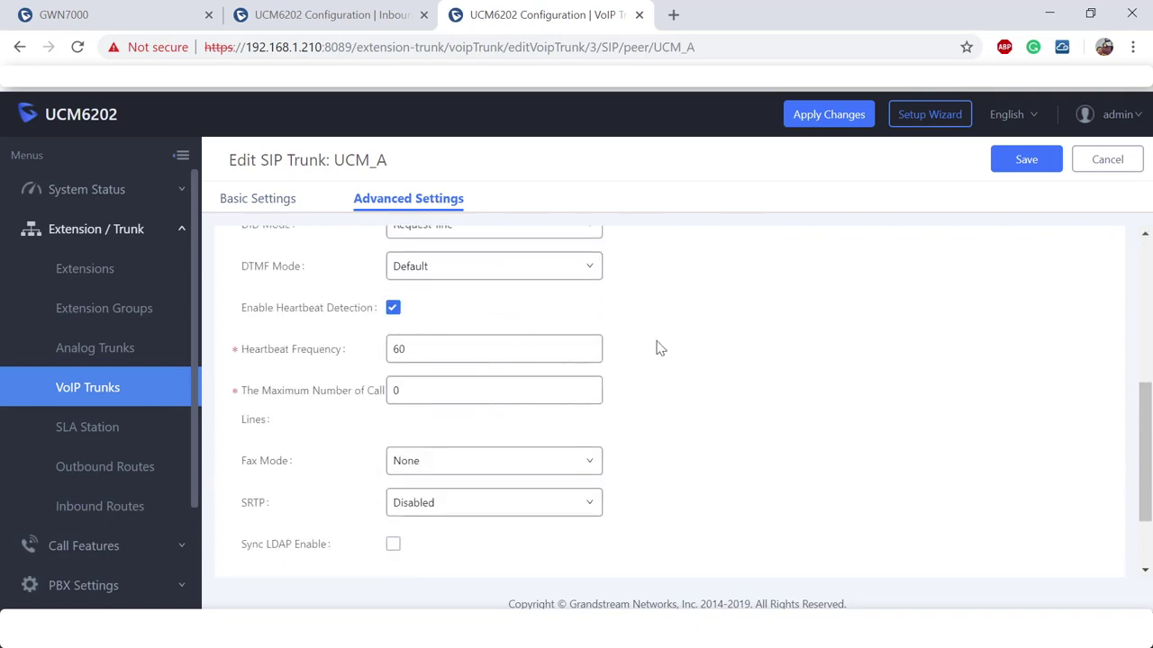
pyautogui.scroll(-2, 687, 384)
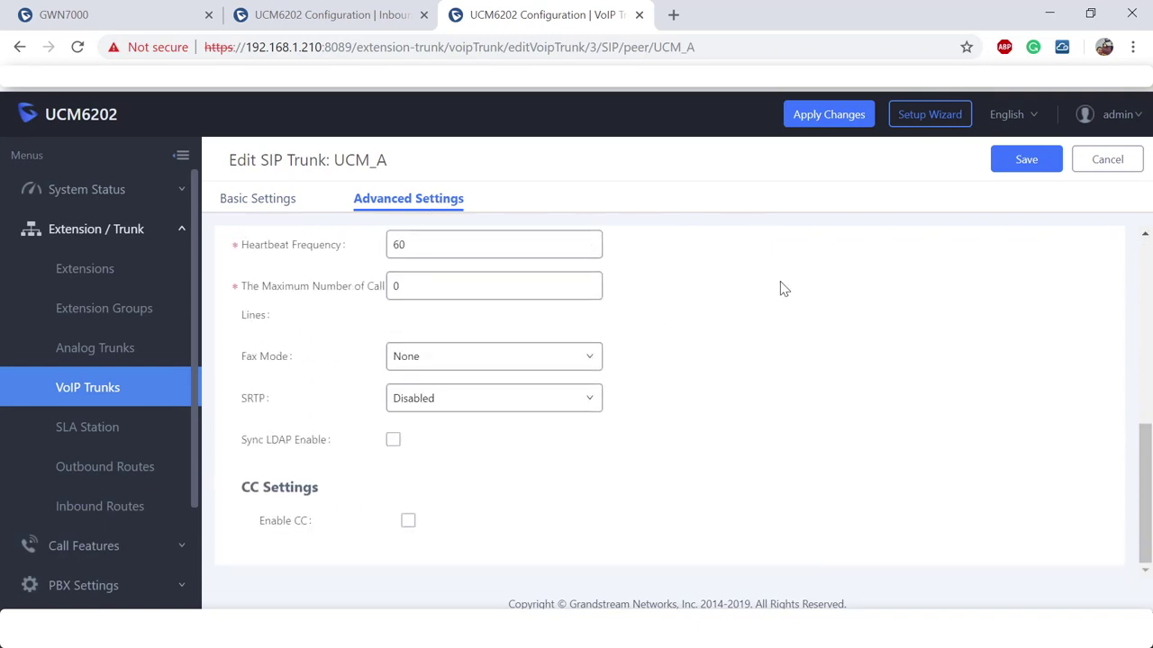
pyautogui.click(1027, 160)
pyautogui.click(827, 119)
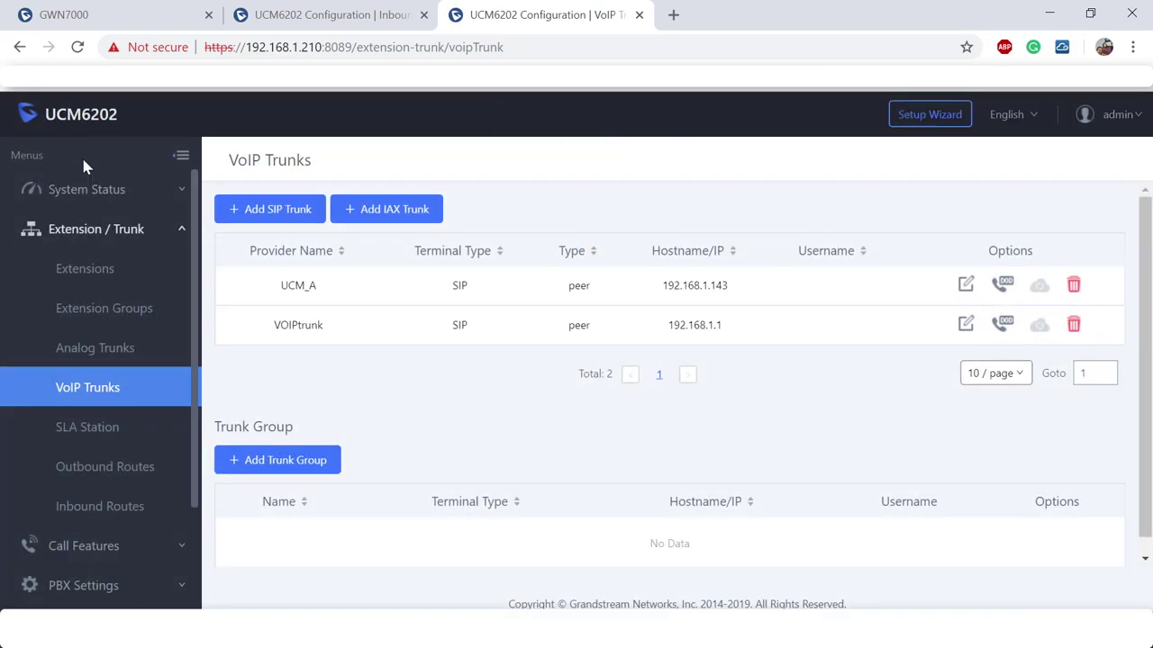
# - Check the status of the UCM_A and VOIPtrunk trunks on the second PBX's system dashboard
pyautogui.click(95, 189)
pyautogui.click(90, 227)
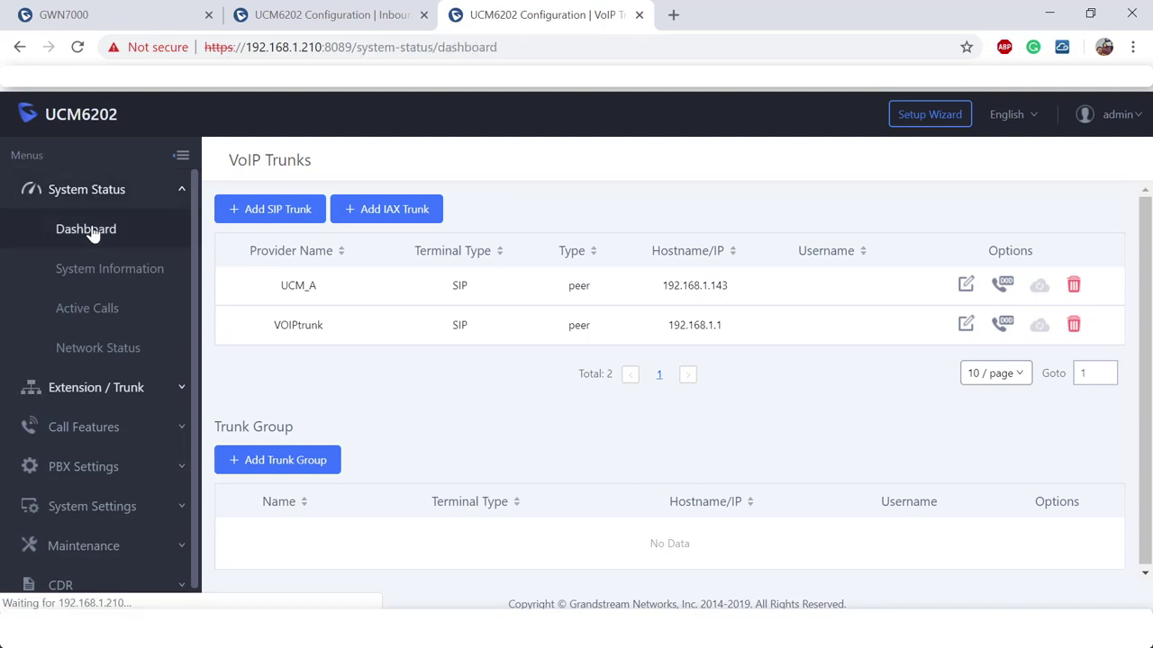
pyautogui.scroll(-4, 814, 312)
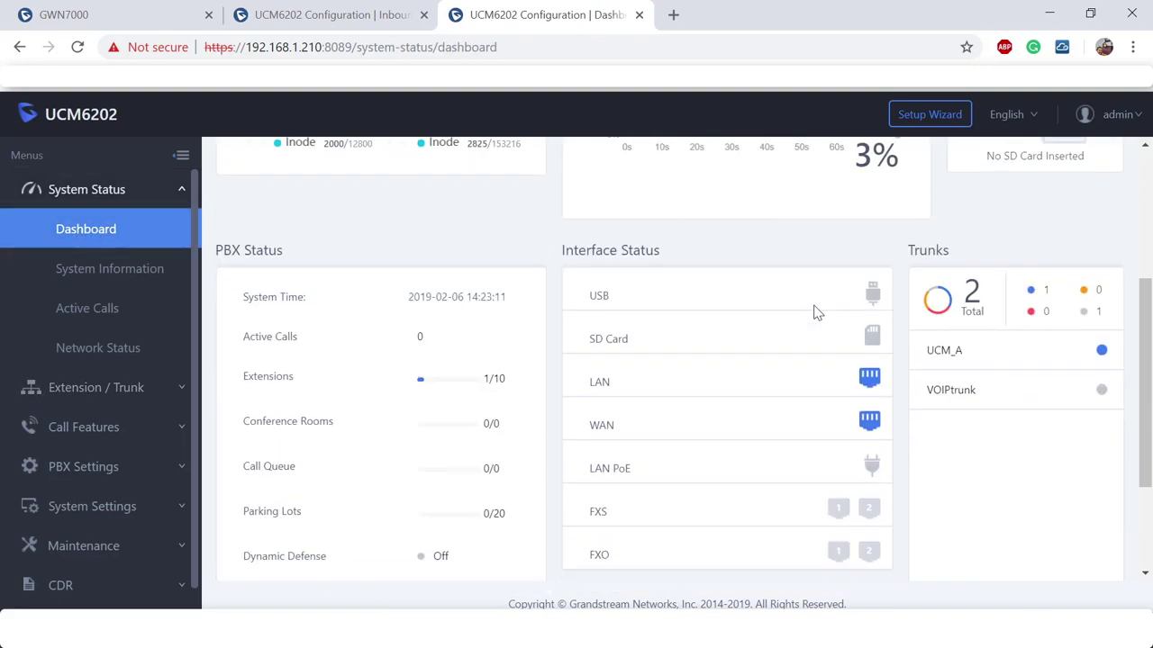
# - Start a new outbound rule named UCM_A with the pattern 1xxx and the privilege level Internal
pyautogui.click(126, 387)
pyautogui.click(131, 468)
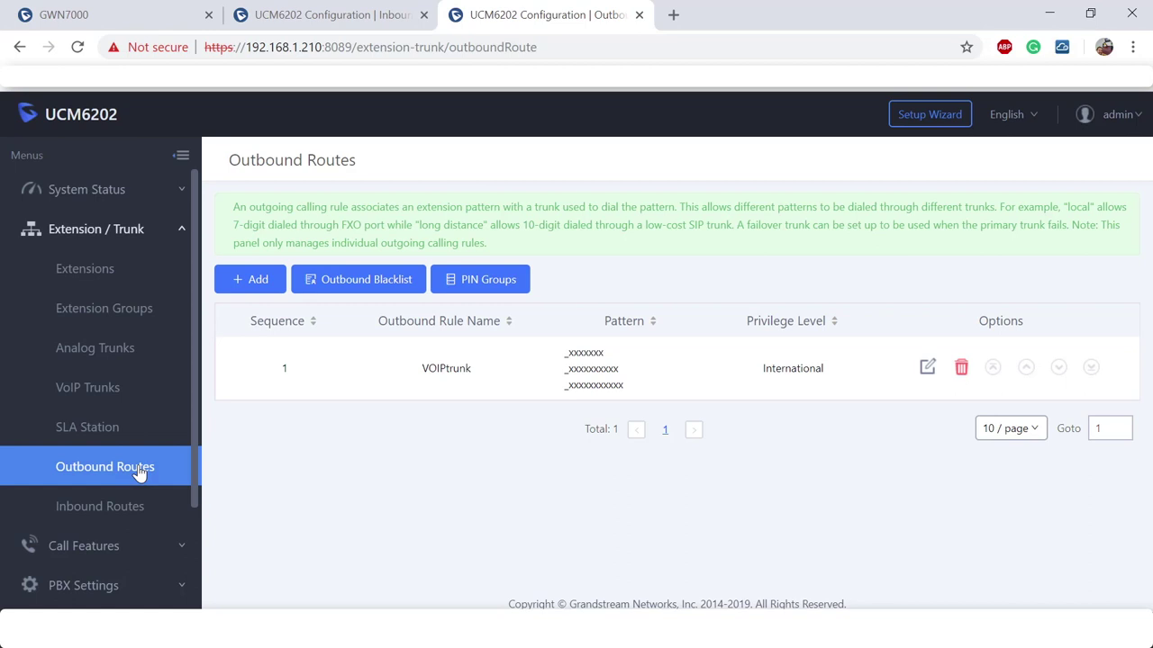
pyautogui.click(253, 278)
pyautogui.click(407, 289)
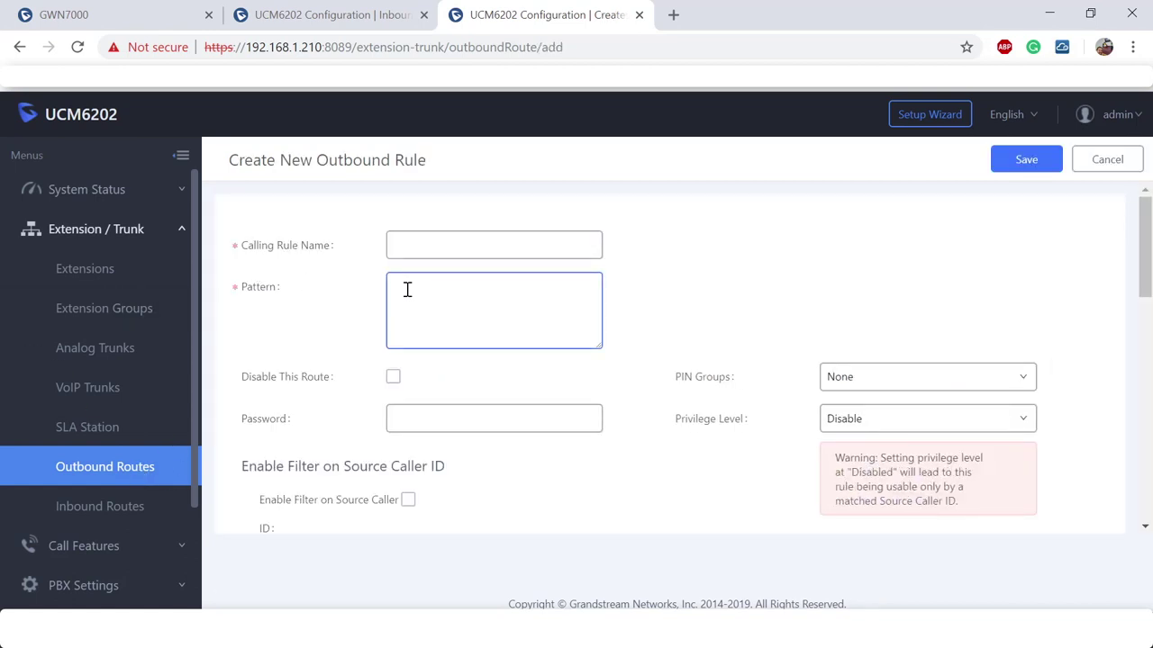
pyautogui.write('1xxx')
pyautogui.click(429, 252)
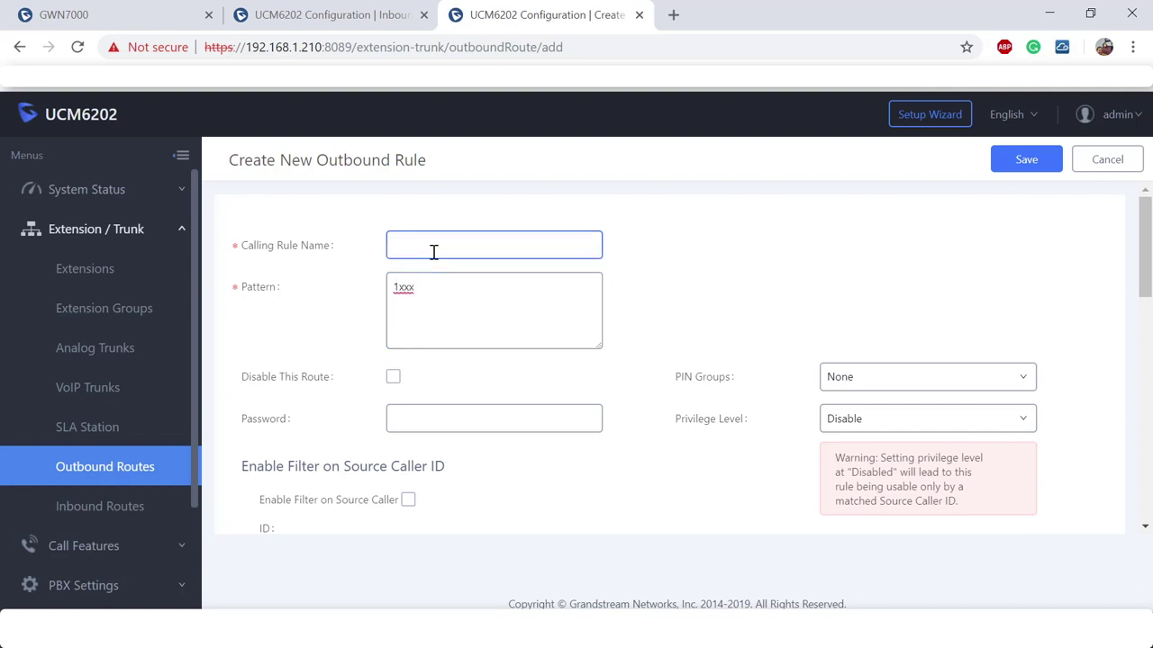
pyautogui.write('UCM_A')
pyautogui.click(851, 426)
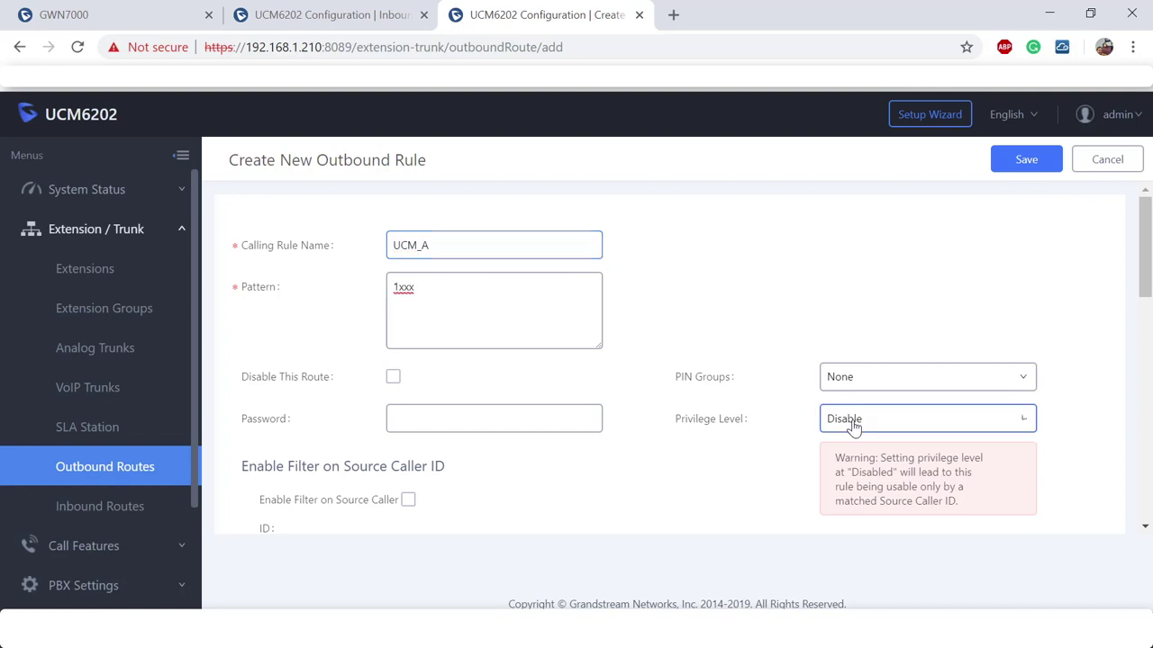
pyautogui.click(849, 476)
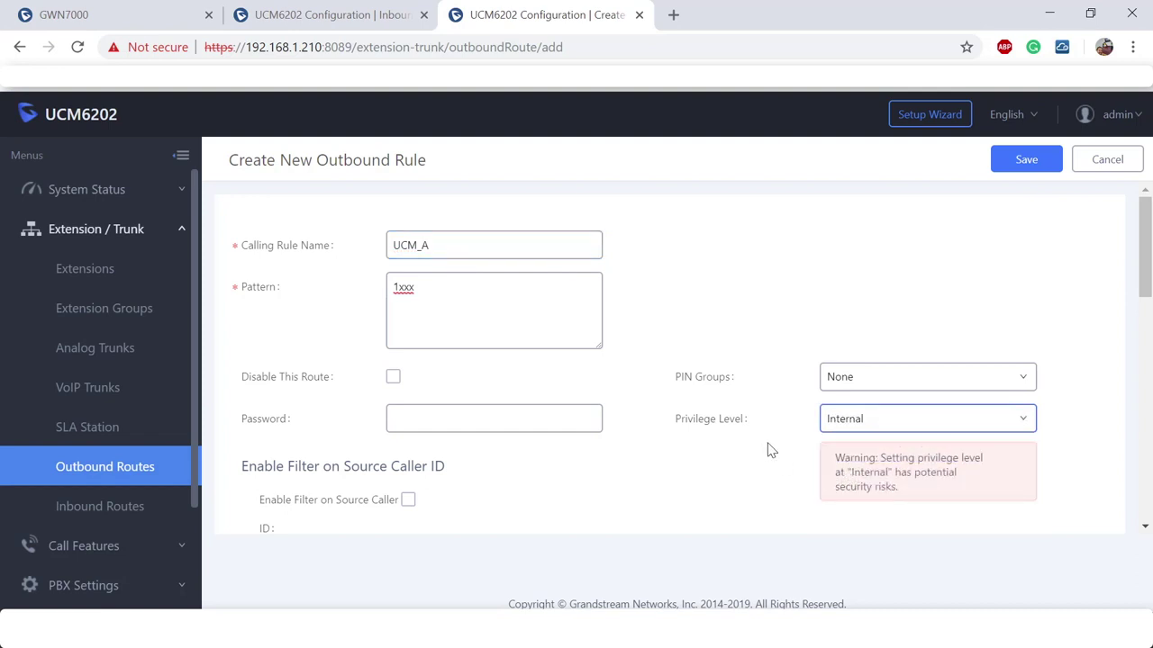
# - Select the SIP trunk UCM_A as the outbound rule's main trunk and save the rule, accepting the privilege warning
pyautogui.moveTo(719, 420)
pyautogui.scroll(-4, 571, 476)
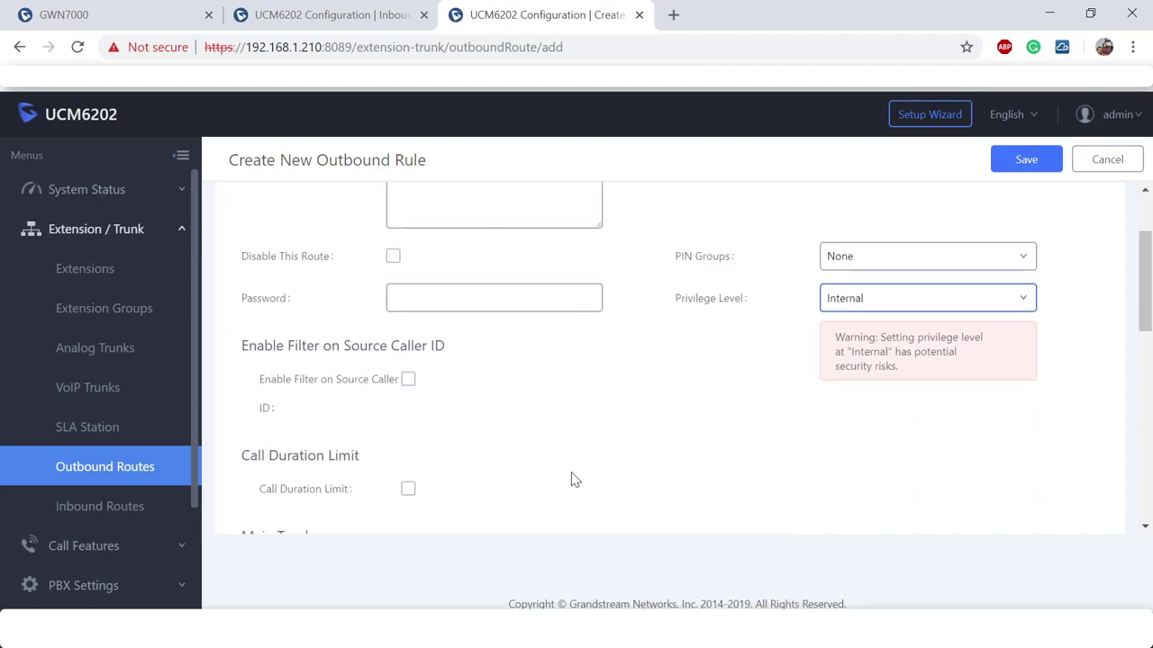
pyautogui.click(576, 333)
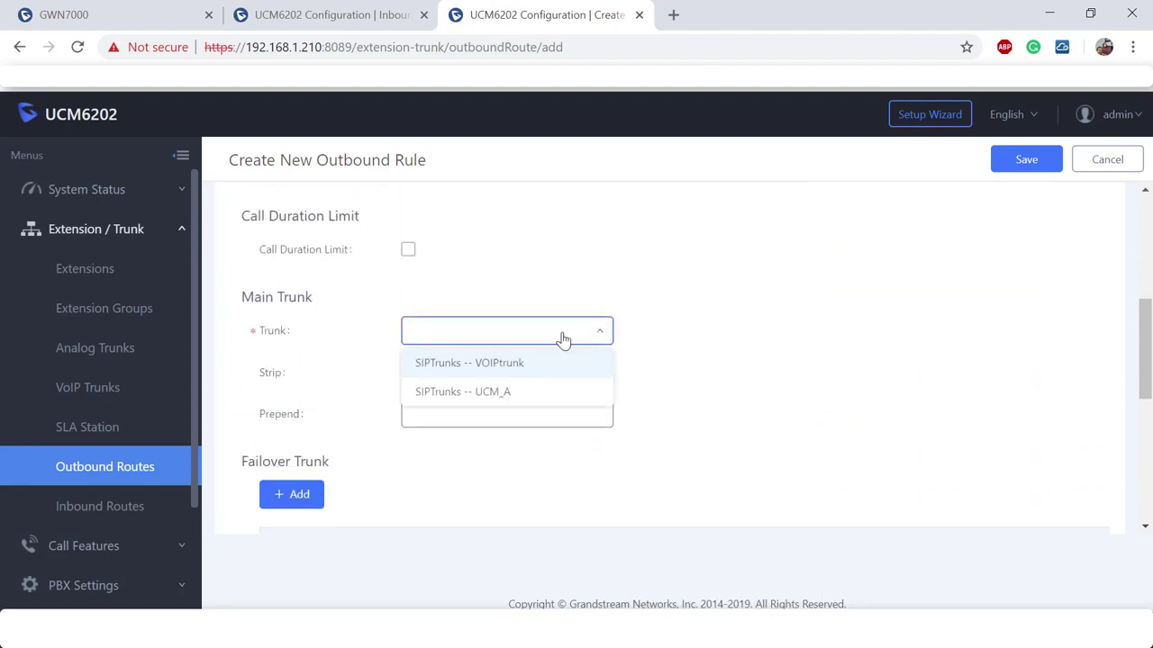
pyautogui.click(479, 392)
pyautogui.click(692, 376)
pyautogui.doubleClick(297, 378)
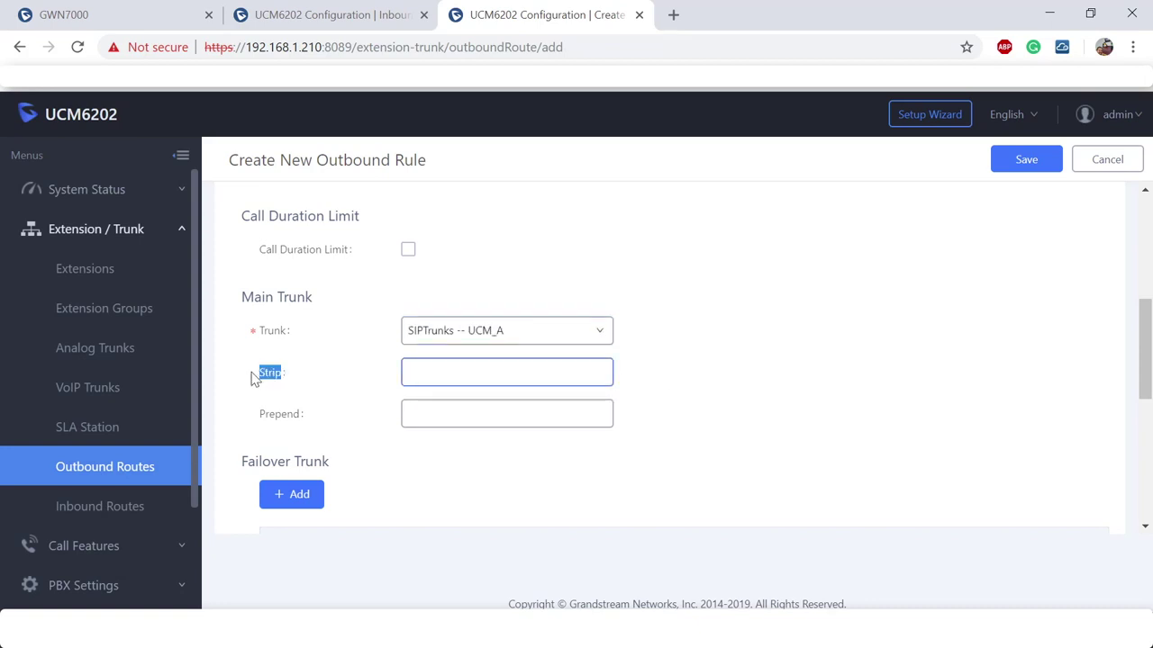
pyautogui.click(297, 421)
pyautogui.click(299, 424)
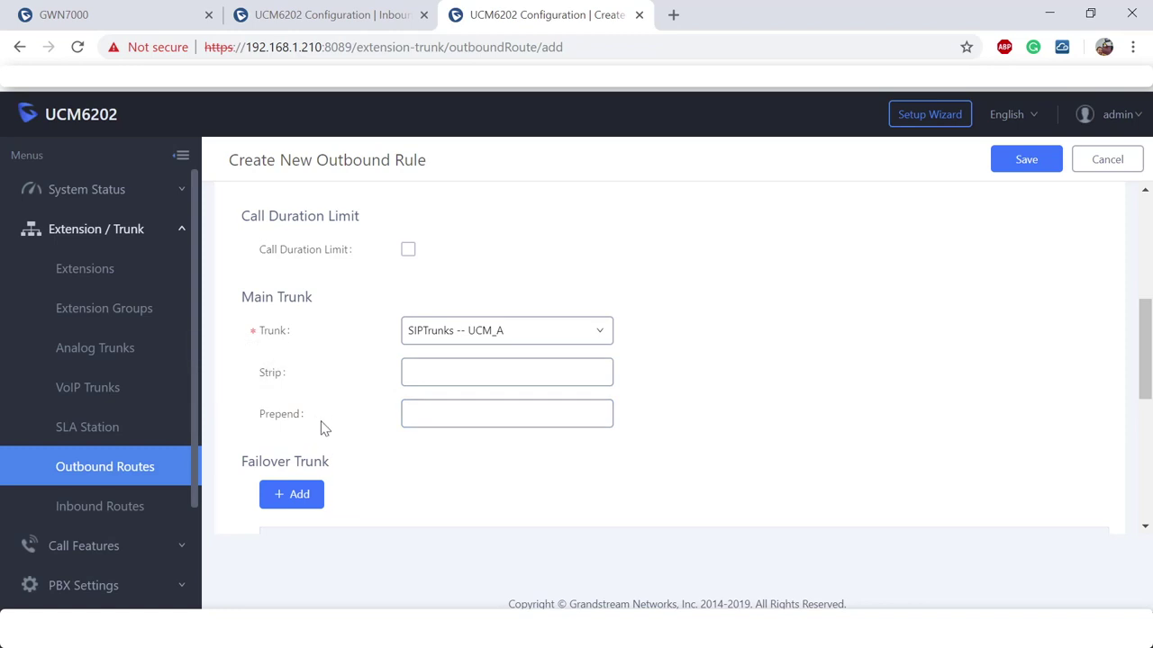
pyautogui.scroll(-1, 325, 422)
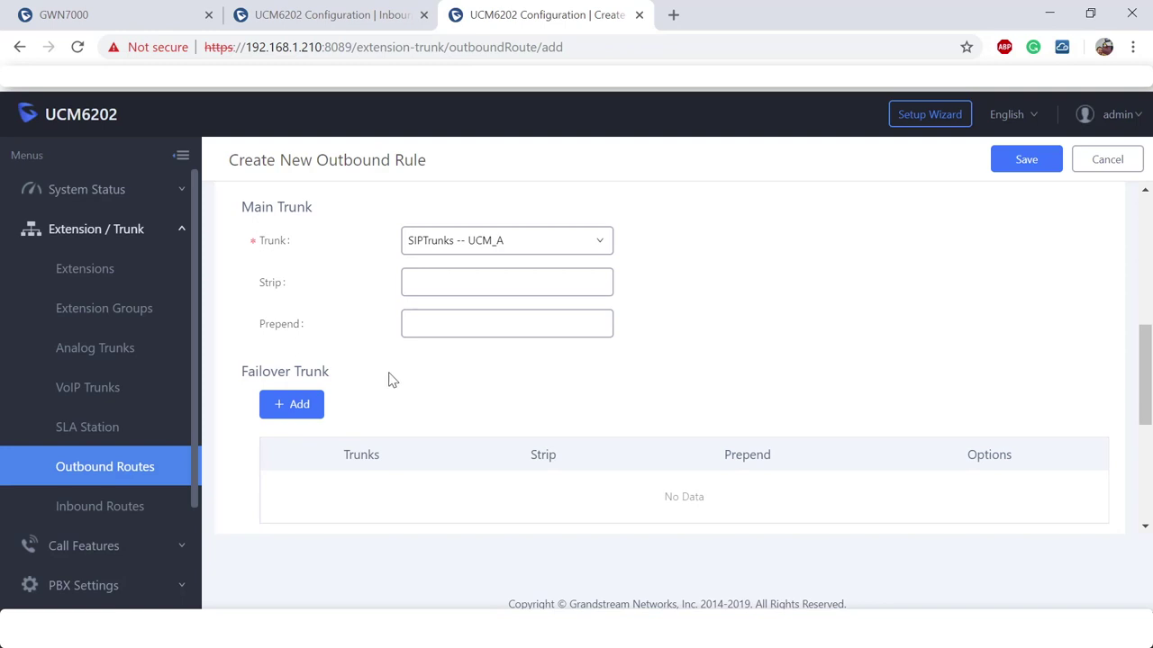
pyautogui.click(1014, 163)
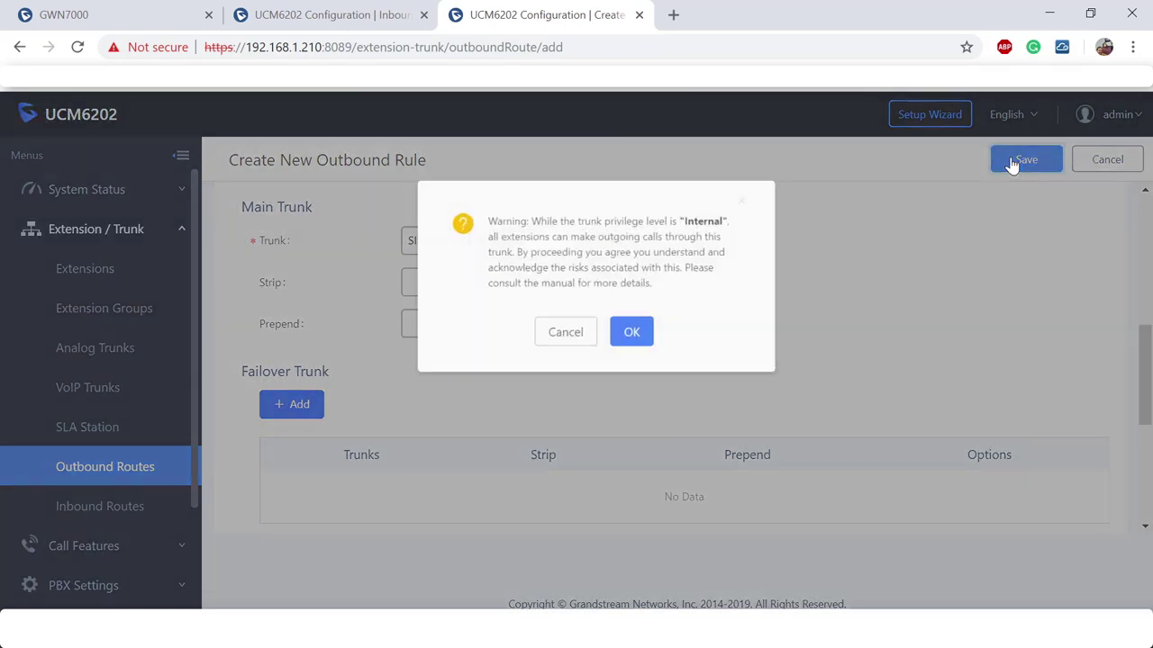
pyautogui.click(632, 335)
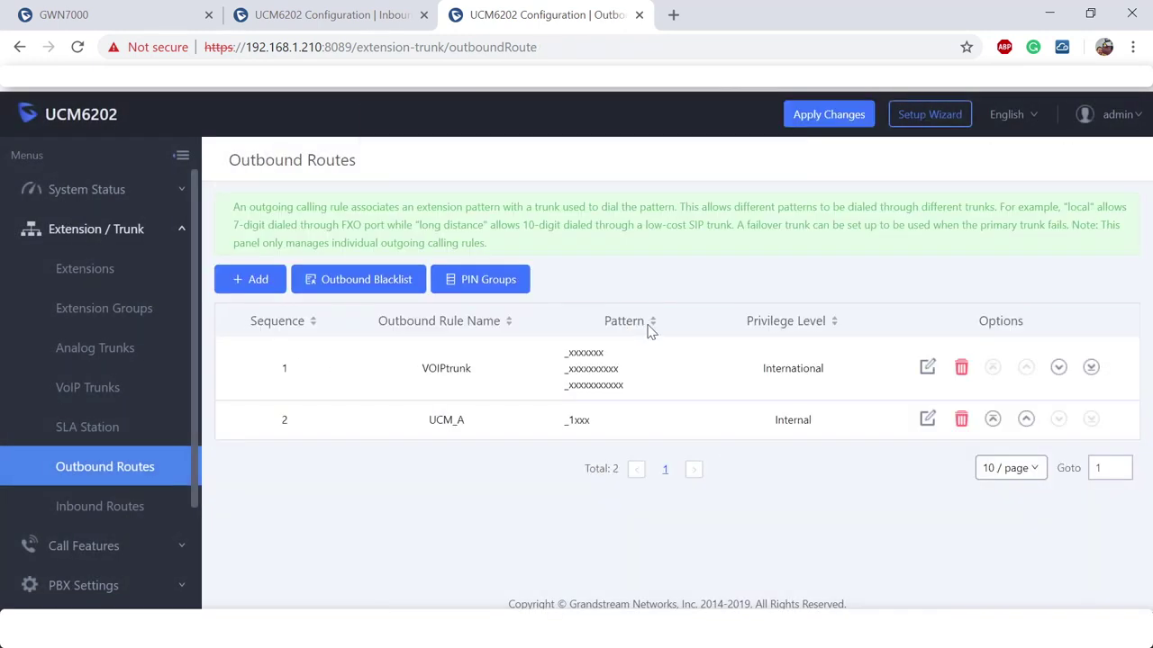
# - Start a new inbound rule for the UCM_A SIP trunk with the pattern 2xxx
pyautogui.click(130, 510)
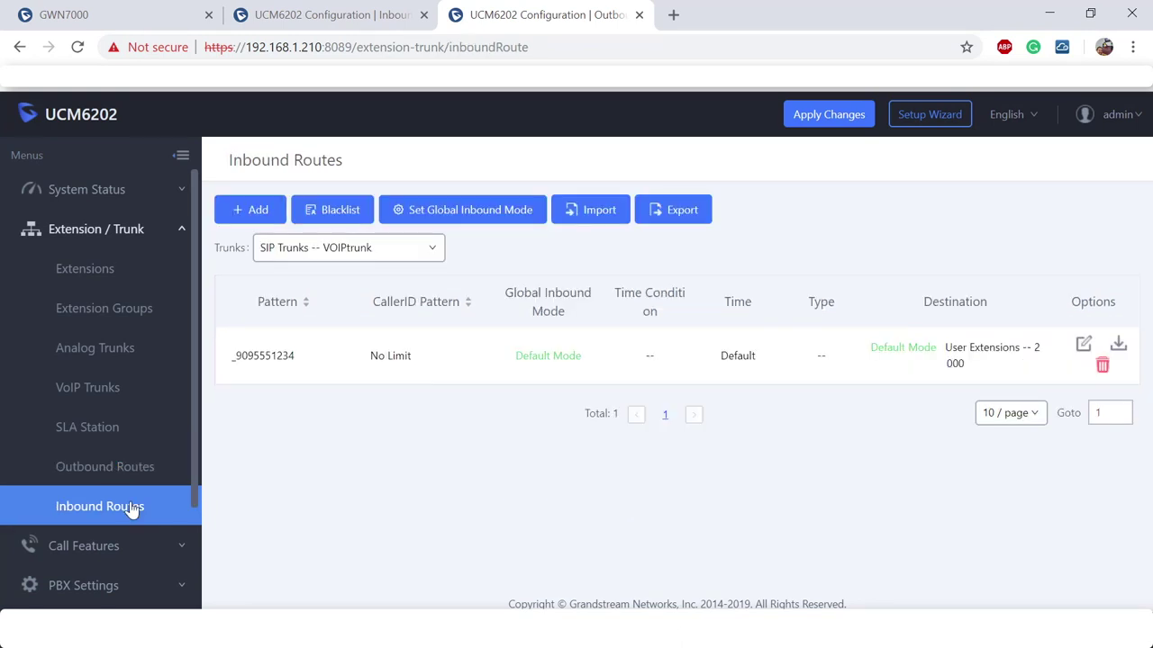
pyautogui.click(401, 258)
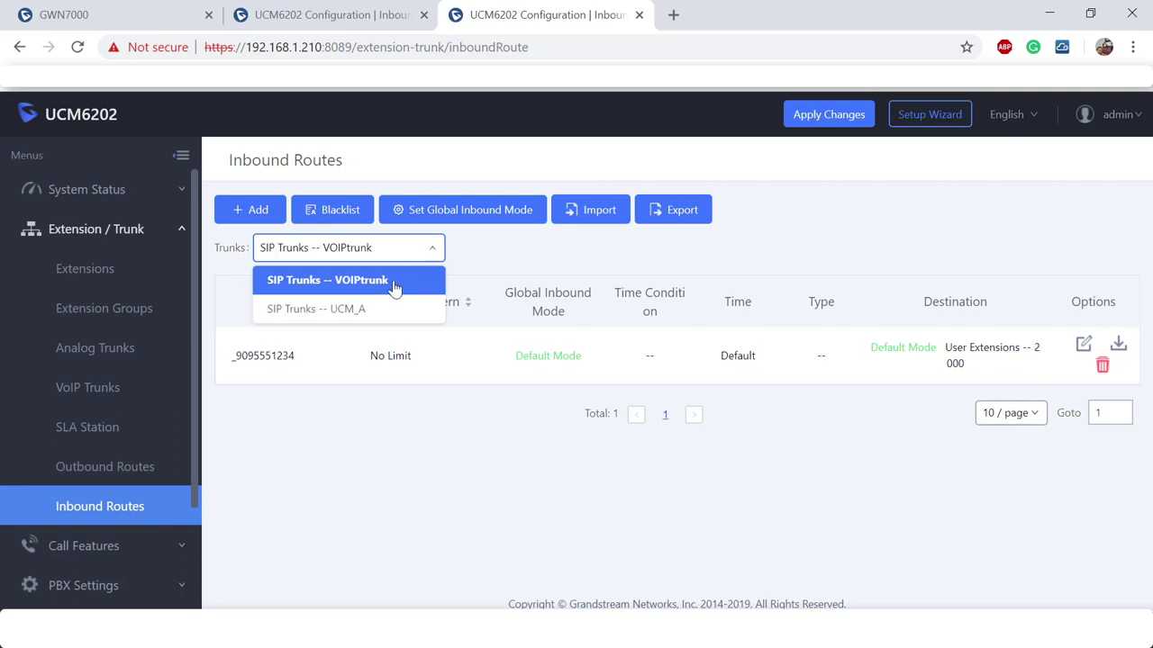
pyautogui.click(355, 319)
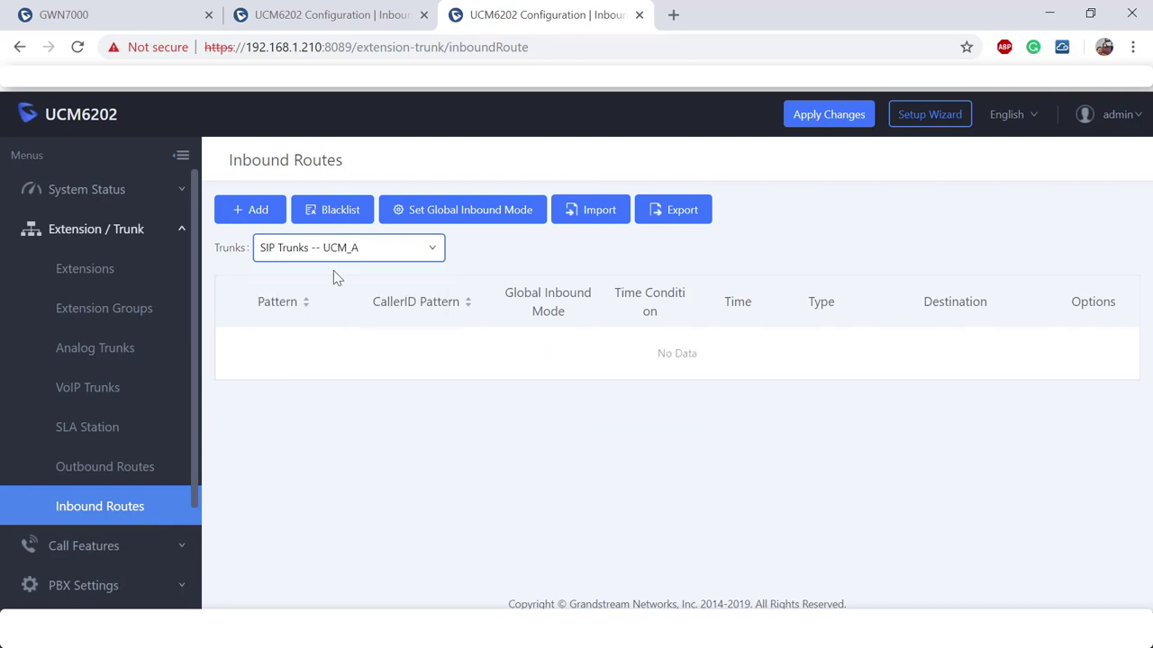
pyautogui.click(249, 210)
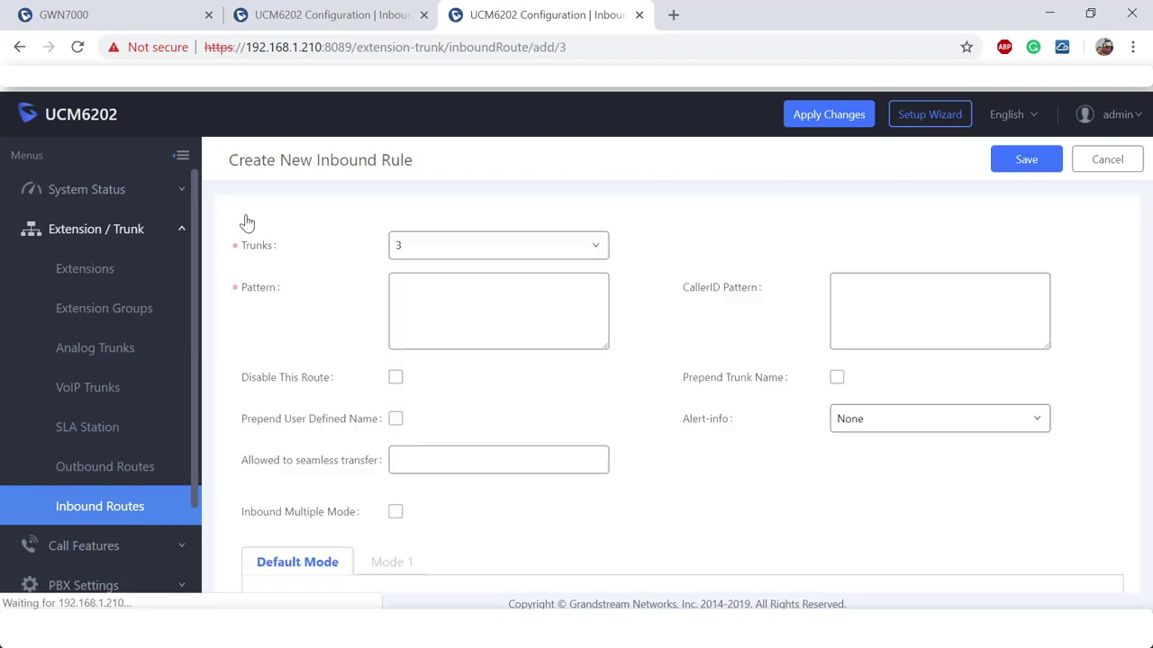
pyautogui.click(437, 311)
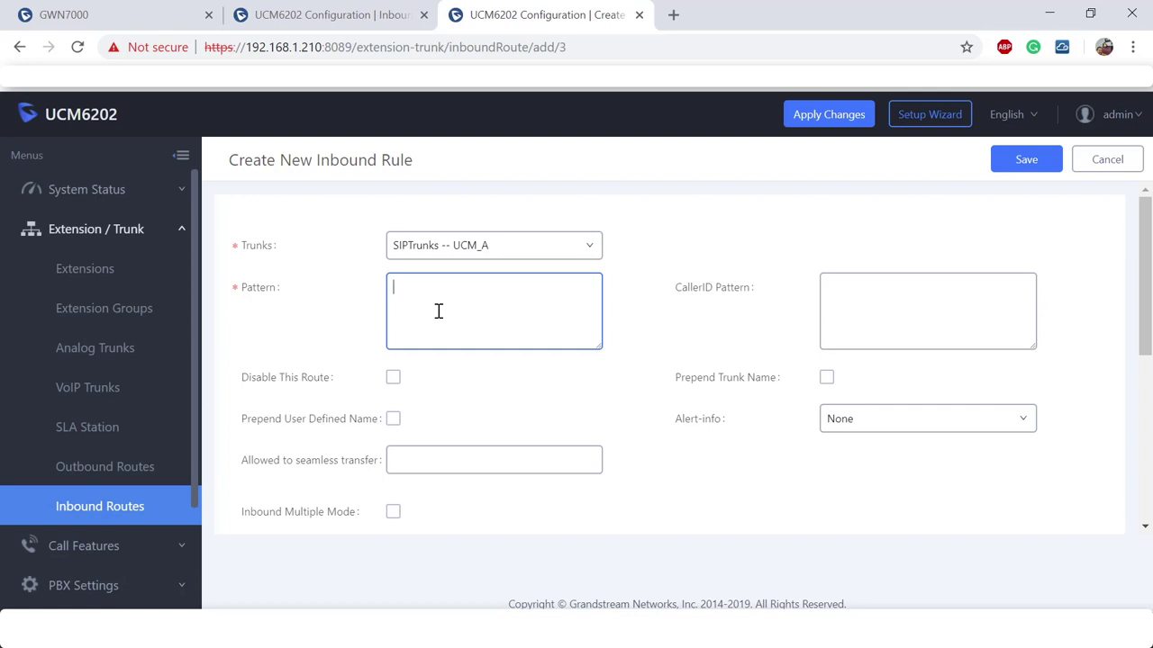
pyautogui.write('2xxx')
# - Set the inbound rule's default destination to By DID, save the rule, and apply the changes
pyautogui.scroll(-5, 602, 331)
pyautogui.click(592, 261)
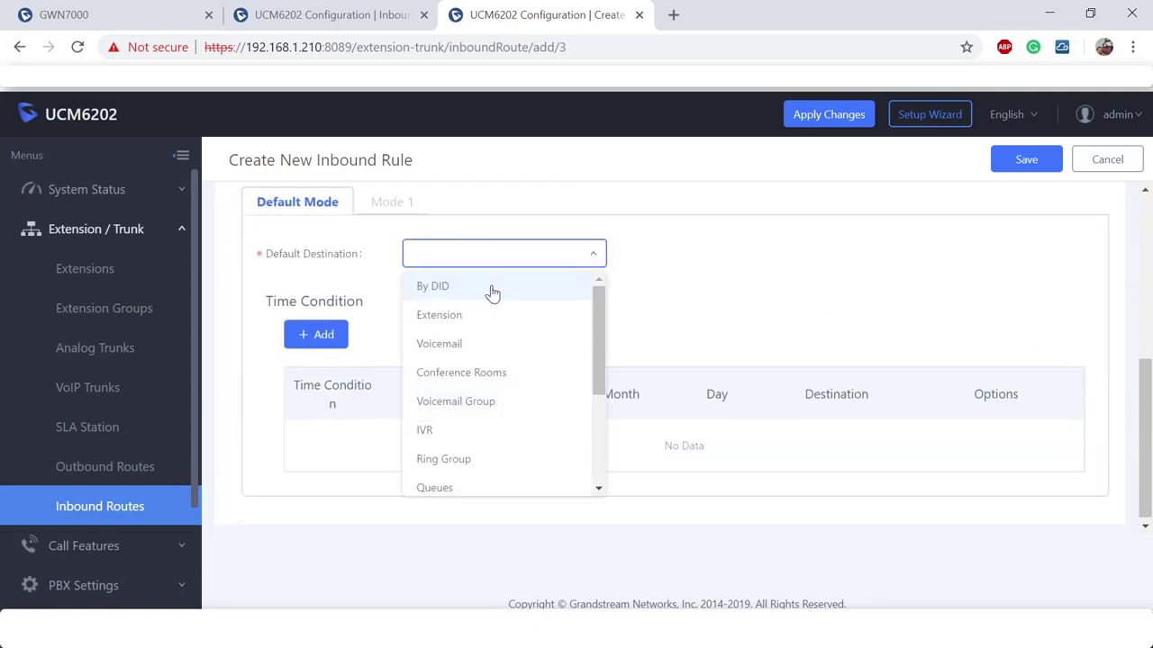
pyautogui.click(492, 289)
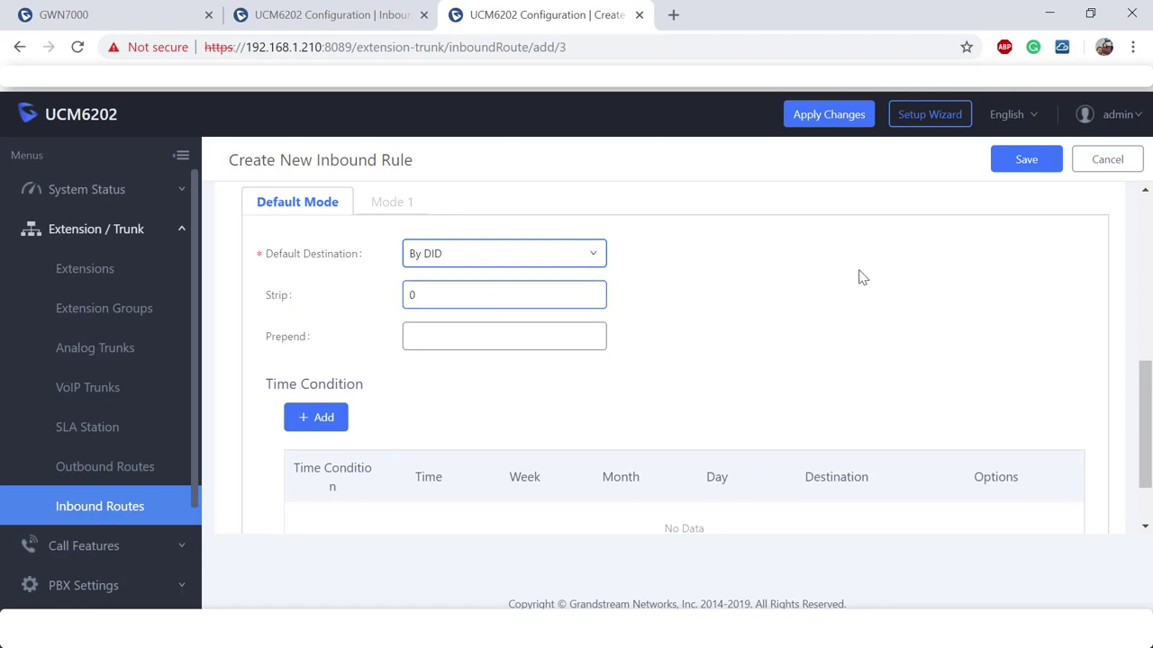
pyautogui.click(1025, 162)
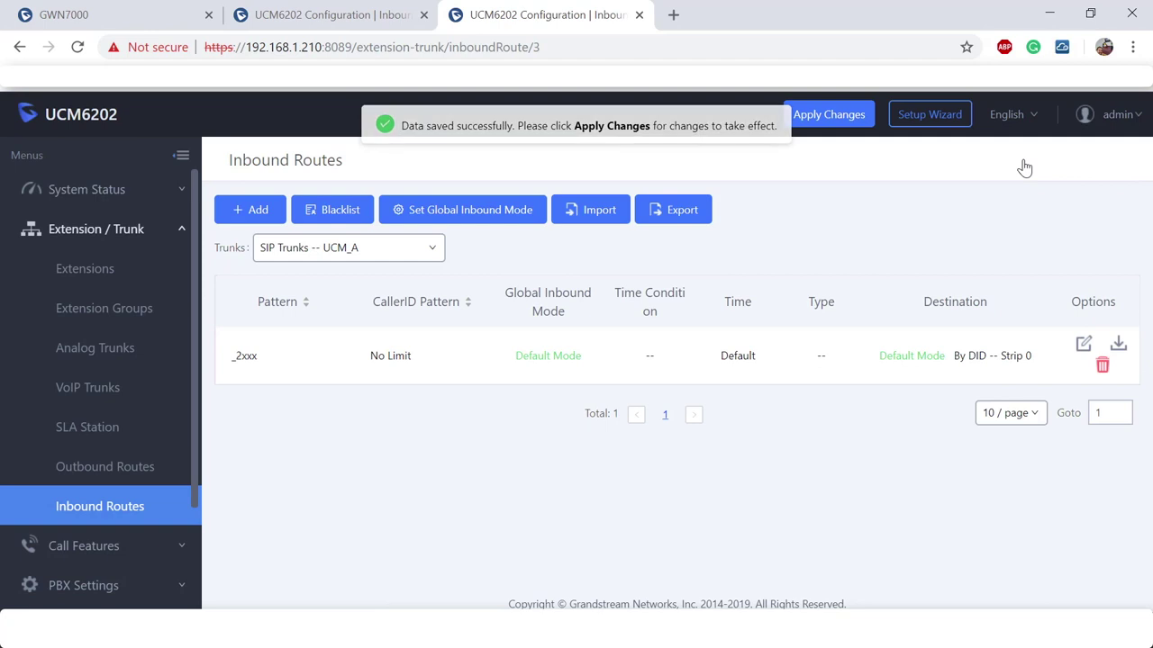
pyautogui.click(802, 120)
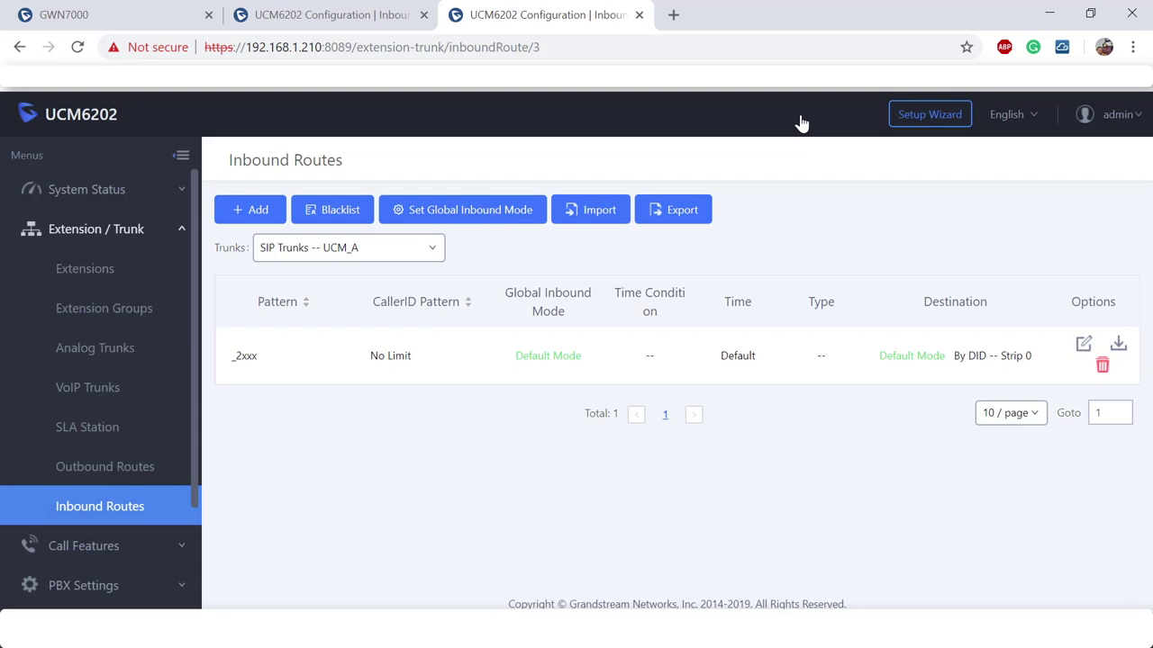
# - Check the active calls in the second PBX's system status
pyautogui.click(106, 189)
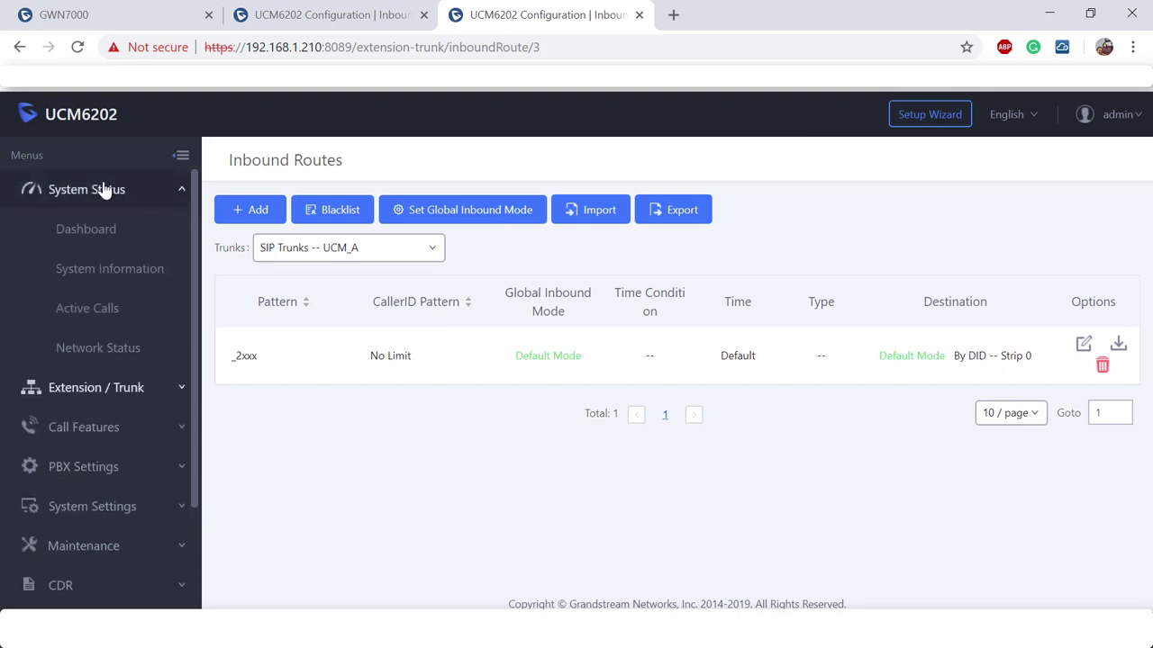
pyautogui.click(90, 317)
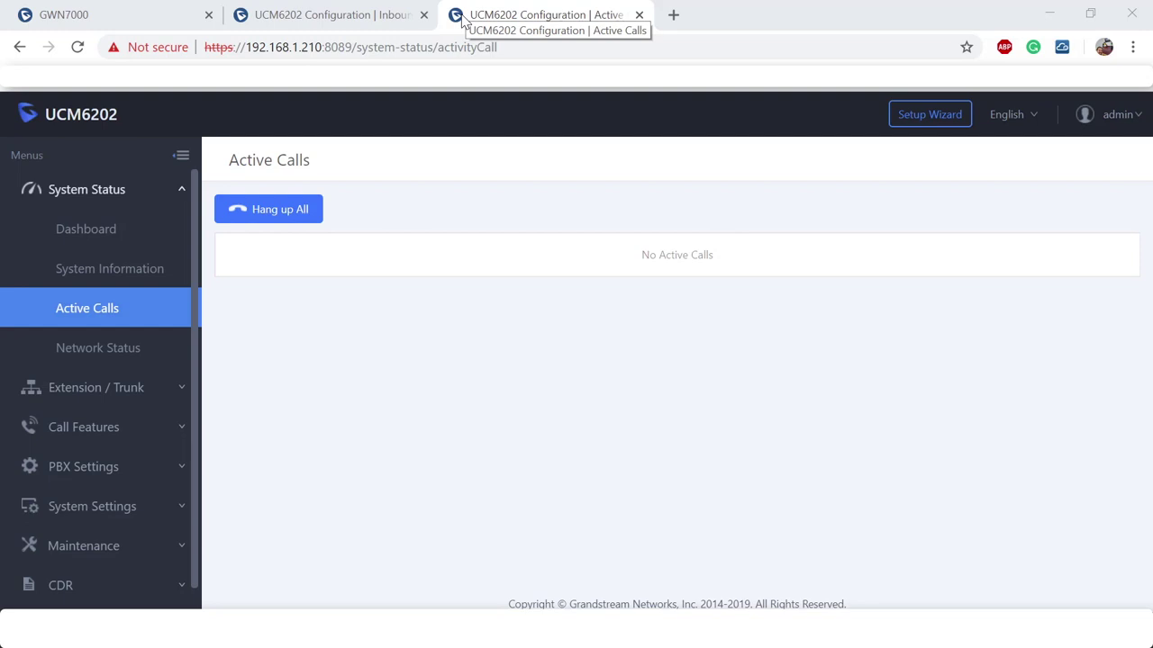
# - Switch to the first PBX at 192.168.1.143 and start a new outbound rule named UCM_B_VOIPtrunk
pyautogui.click(334, 21)
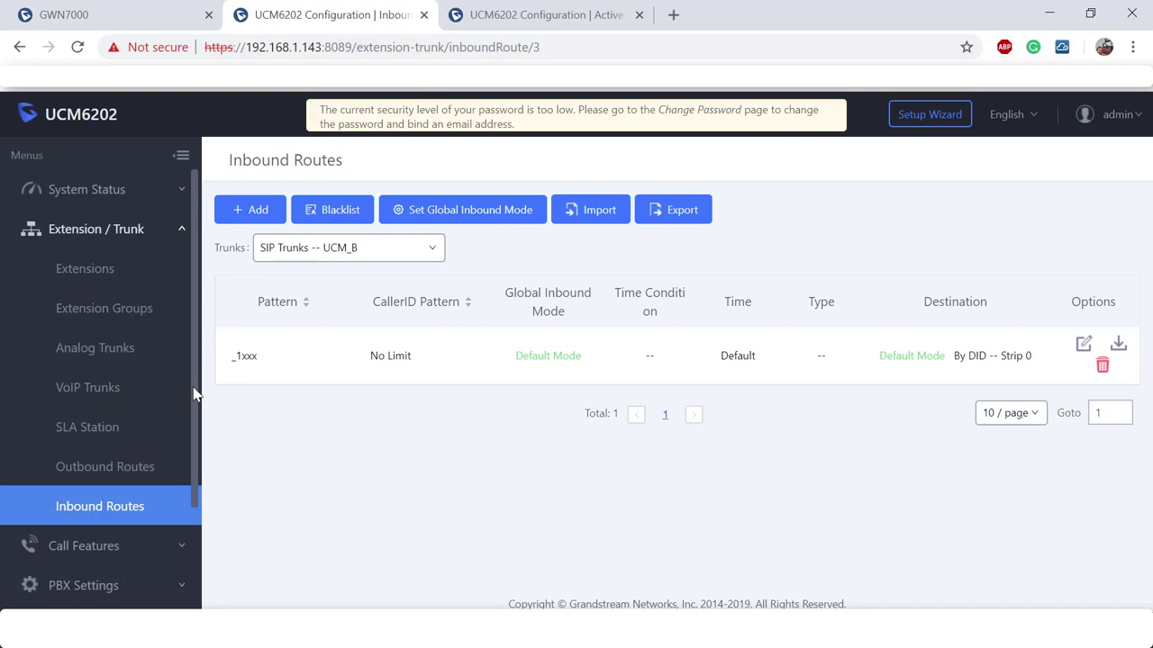
pyautogui.click(136, 471)
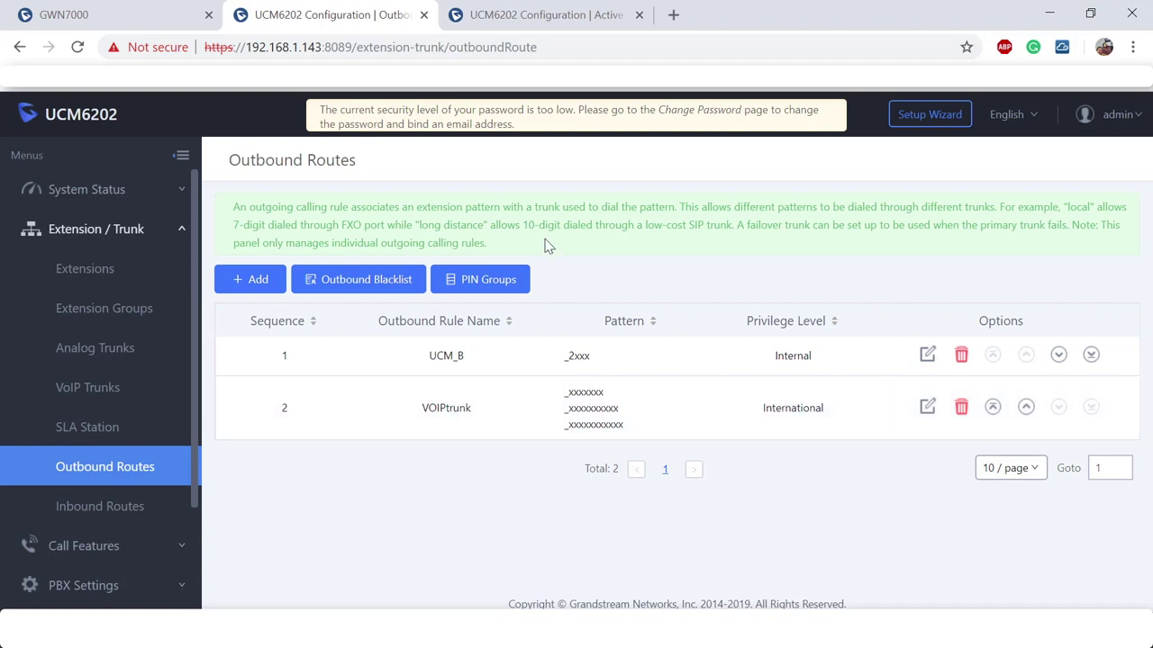
pyautogui.click(245, 281)
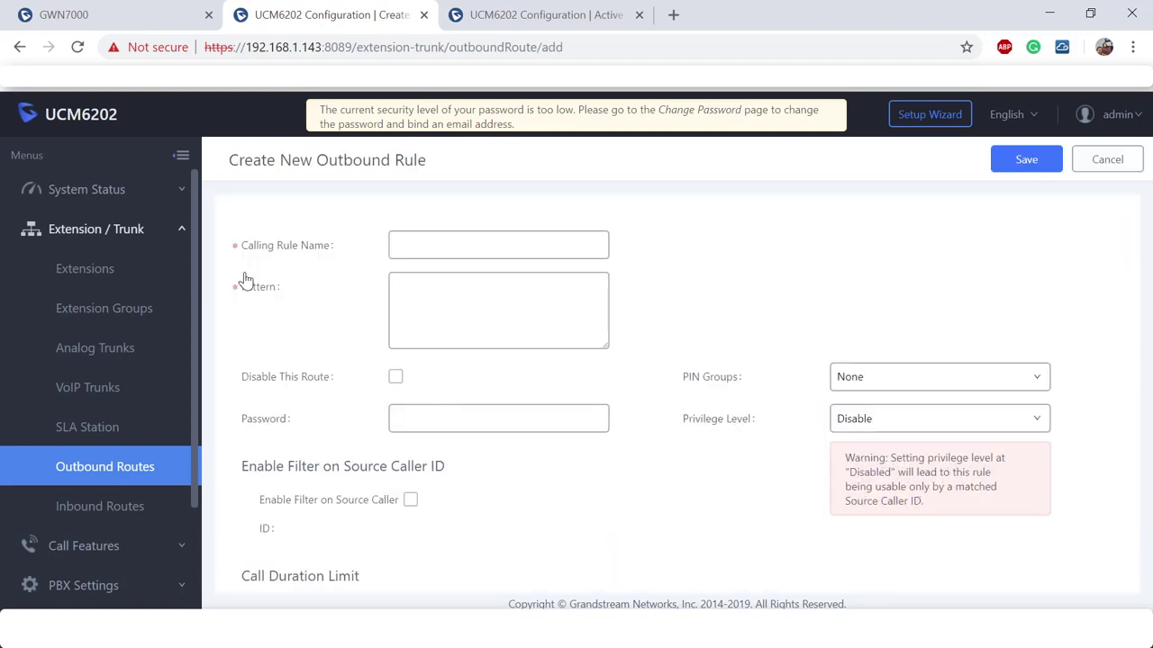
pyautogui.click(466, 297)
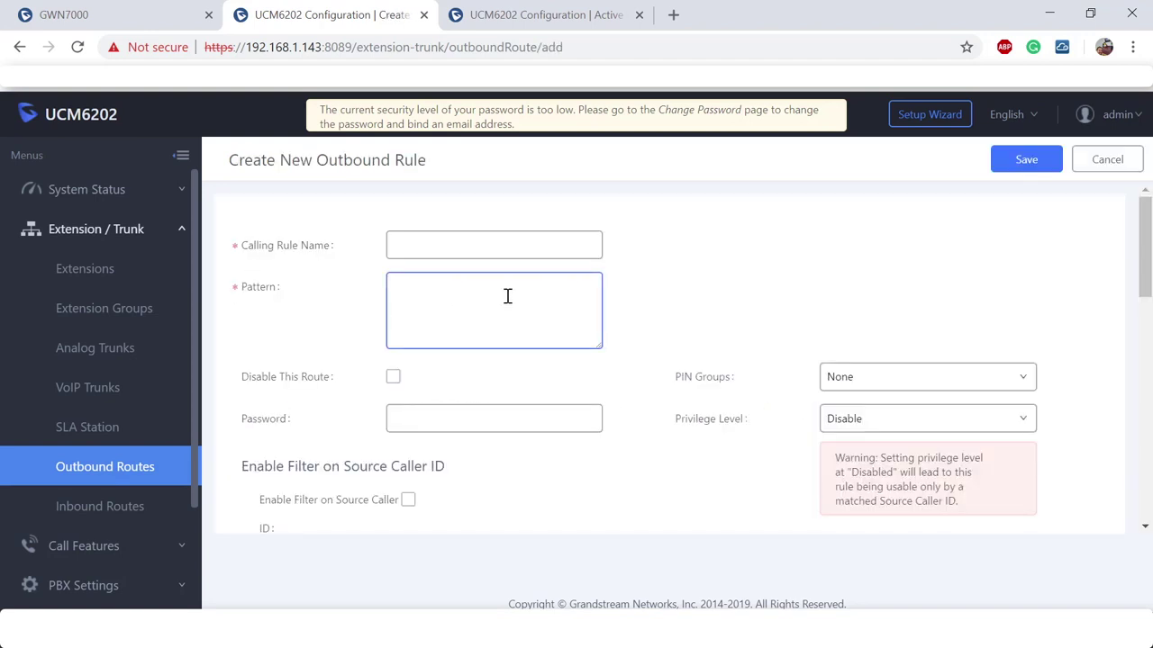
pyautogui.click(547, 240)
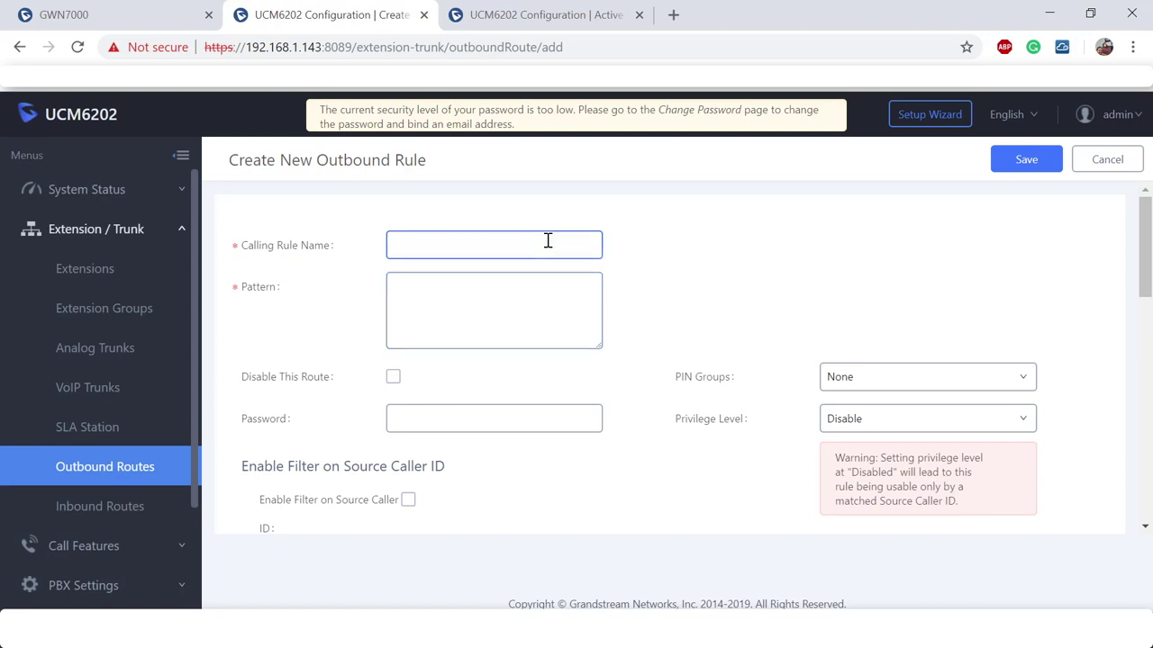
pyautogui.write('UCM_B')
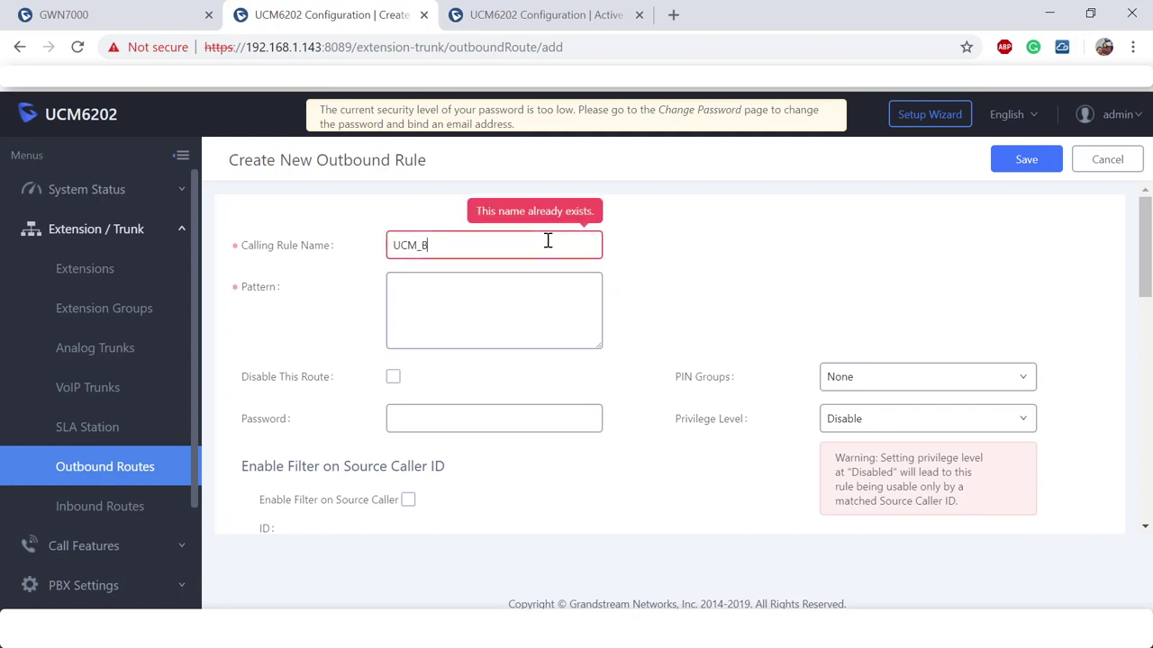
pyautogui.write('_VO')
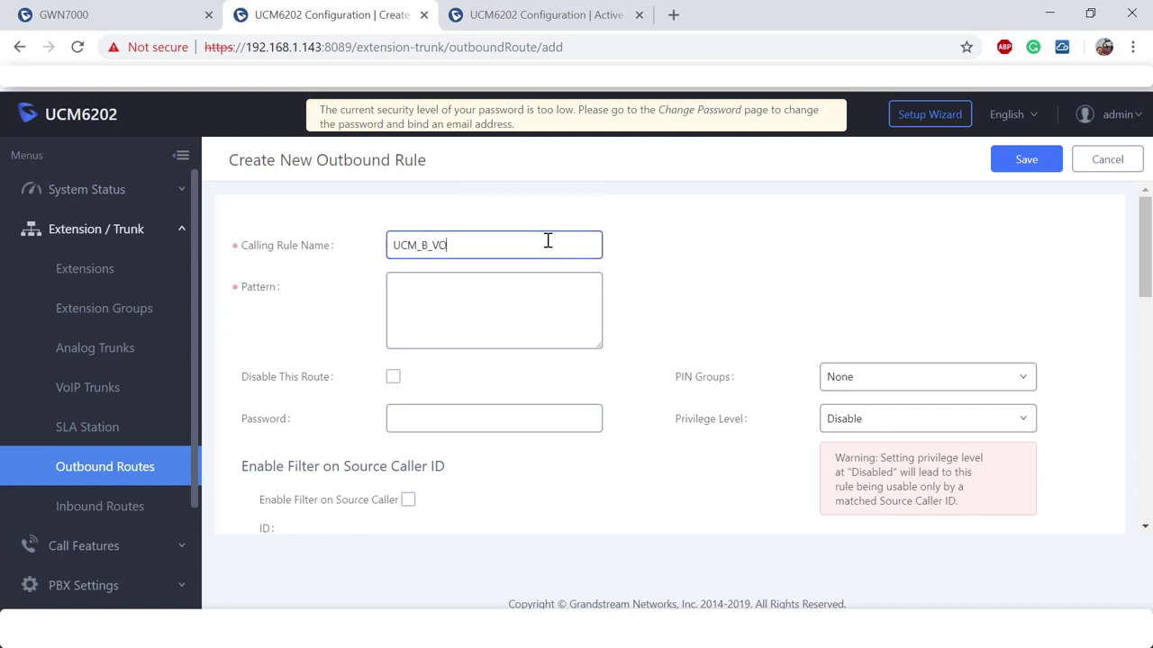
pyautogui.write('IPtrunk')
# - Enter the patterns 9xxxxxxx, 9xxxxxxxxxx and 9xxxxxxxxxxx on separate lines and set the rule's privilege level to Internal
pyautogui.click(530, 303)
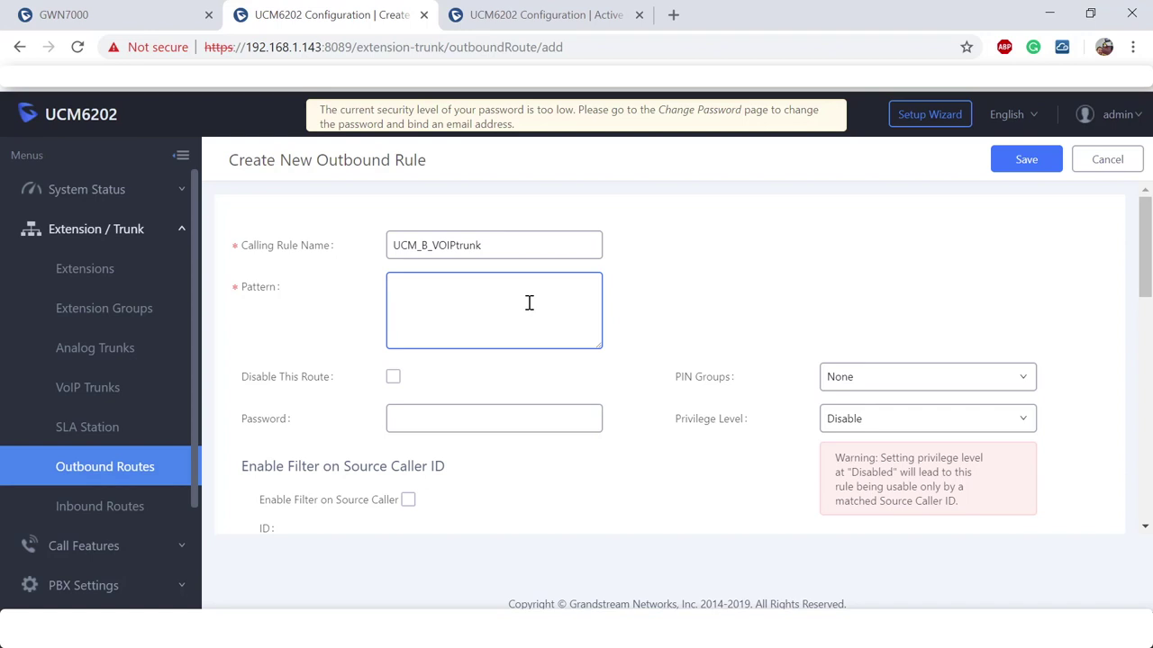
pyautogui.write('9xxxxxxx')
pyautogui.press('Return')
pyautogui.write('9xxxxxxxxxx')
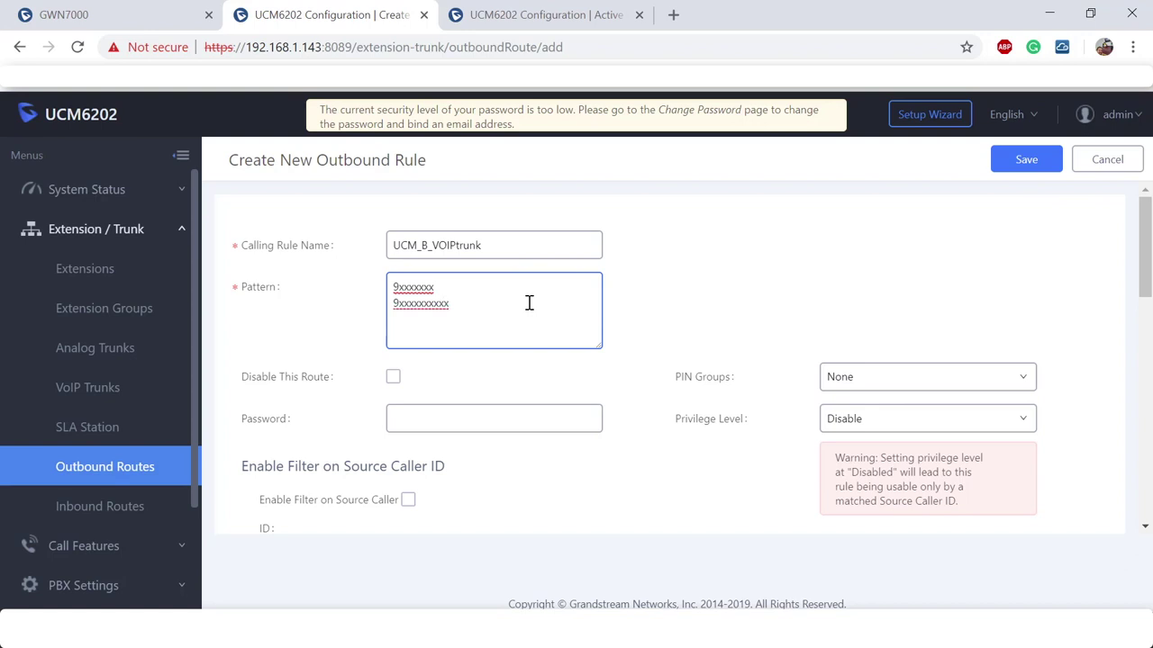
pyautogui.press('Return')
pyautogui.write('9xxxxxxxxxxx')
pyautogui.click(885, 425)
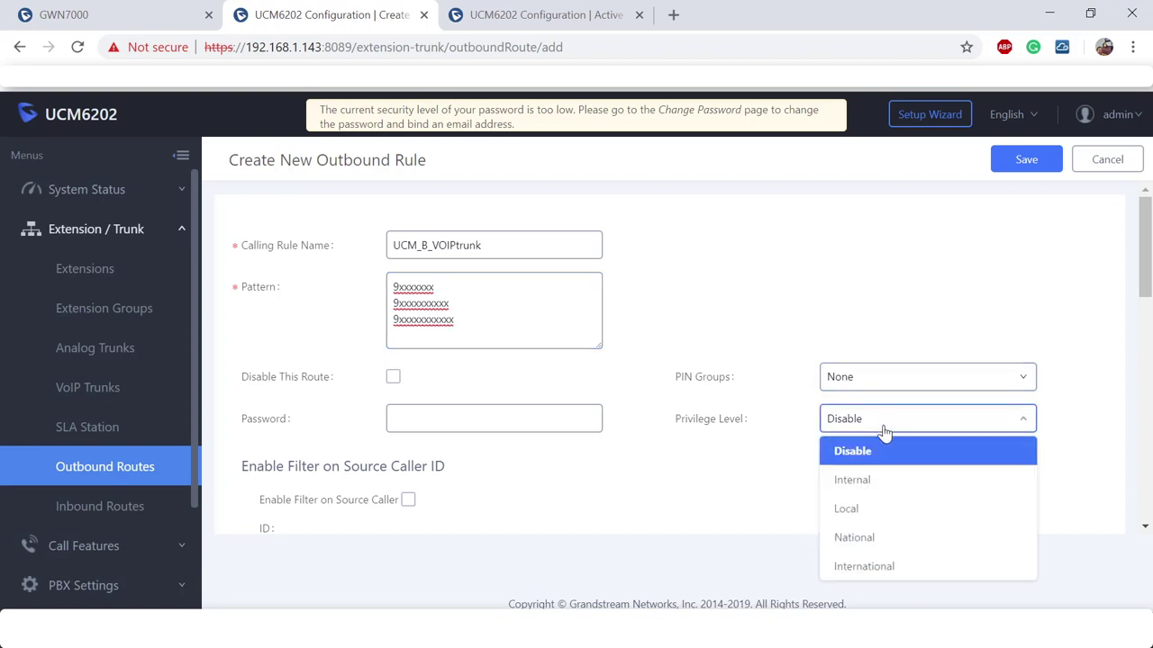
pyautogui.click(870, 478)
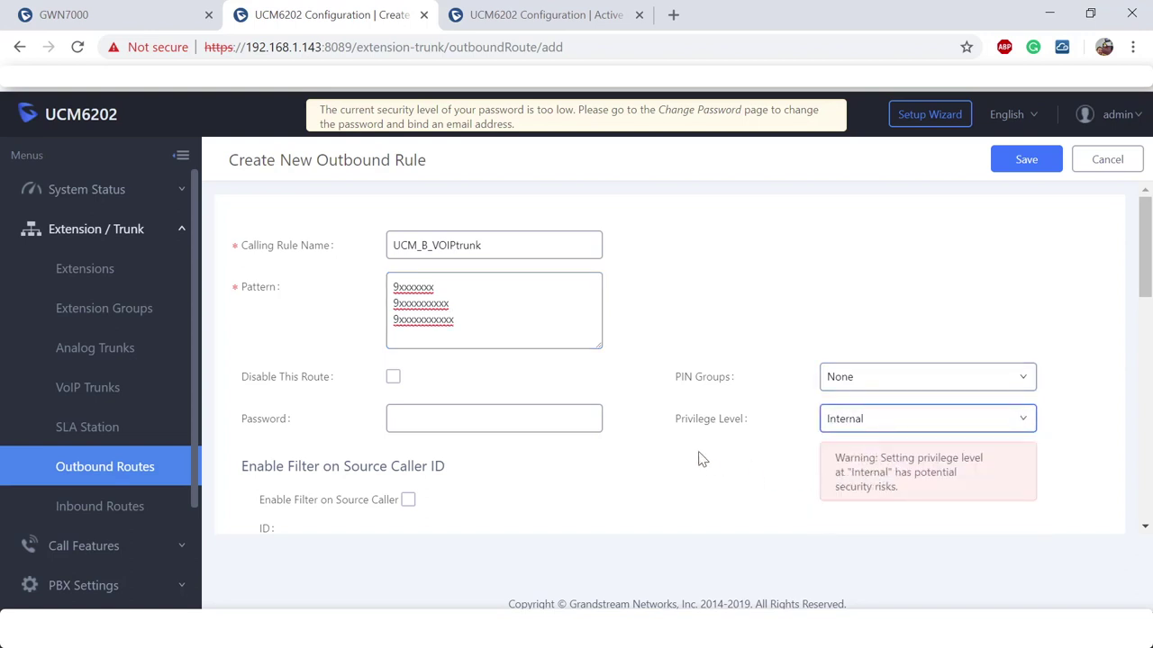
pyautogui.scroll(-1, 702, 460)
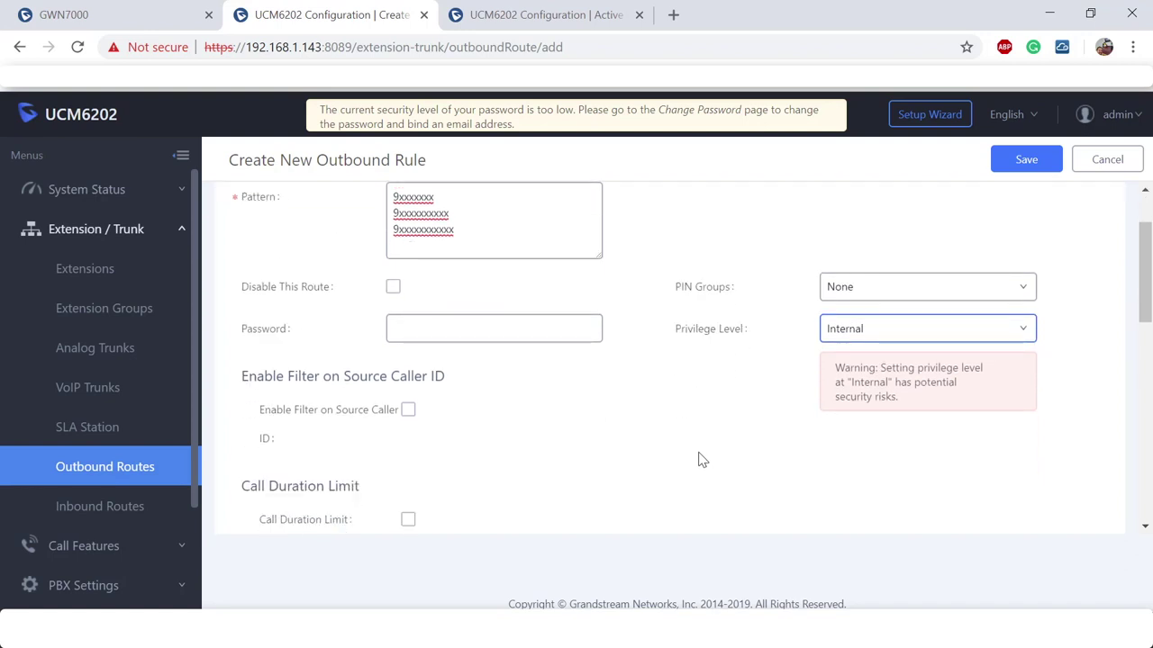
# - Set the rule's main trunk to SIPTrunks -- UCM_B and strip 1 digit
pyautogui.scroll(-3, 694, 447)
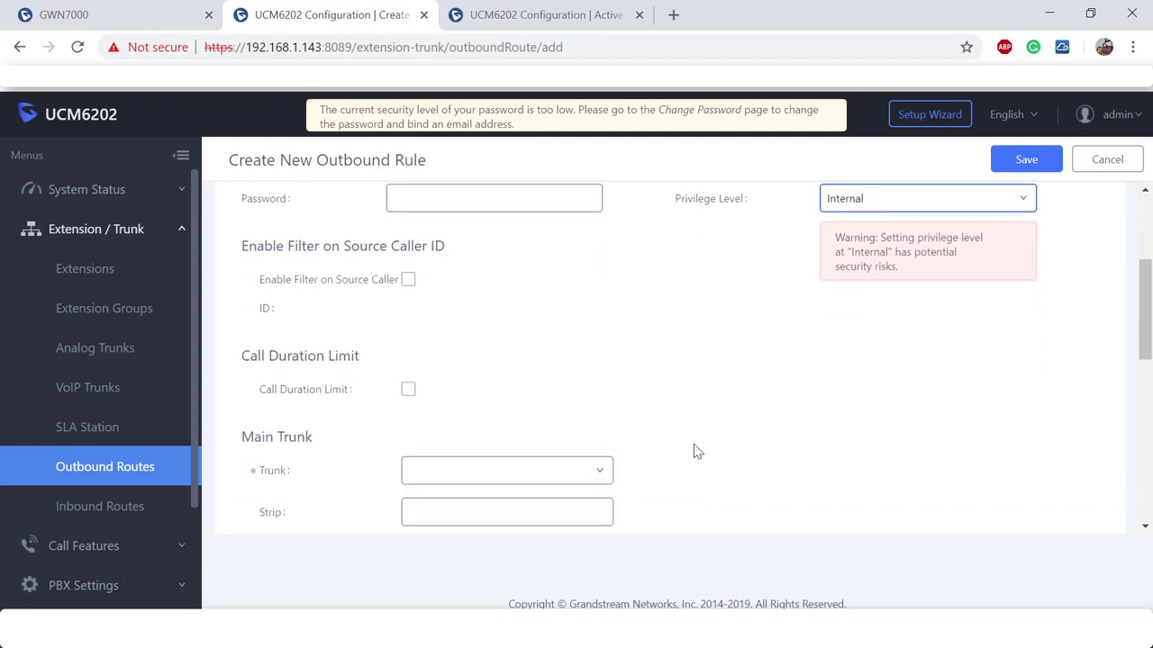
pyautogui.click(534, 359)
pyautogui.click(540, 339)
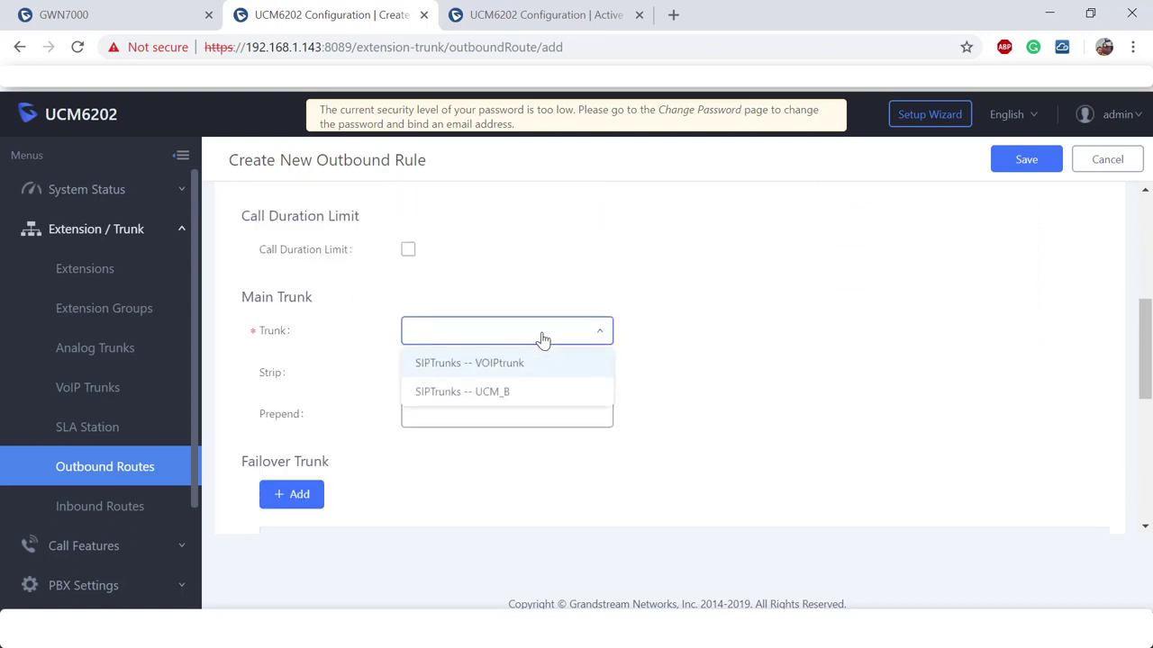
pyautogui.click(509, 394)
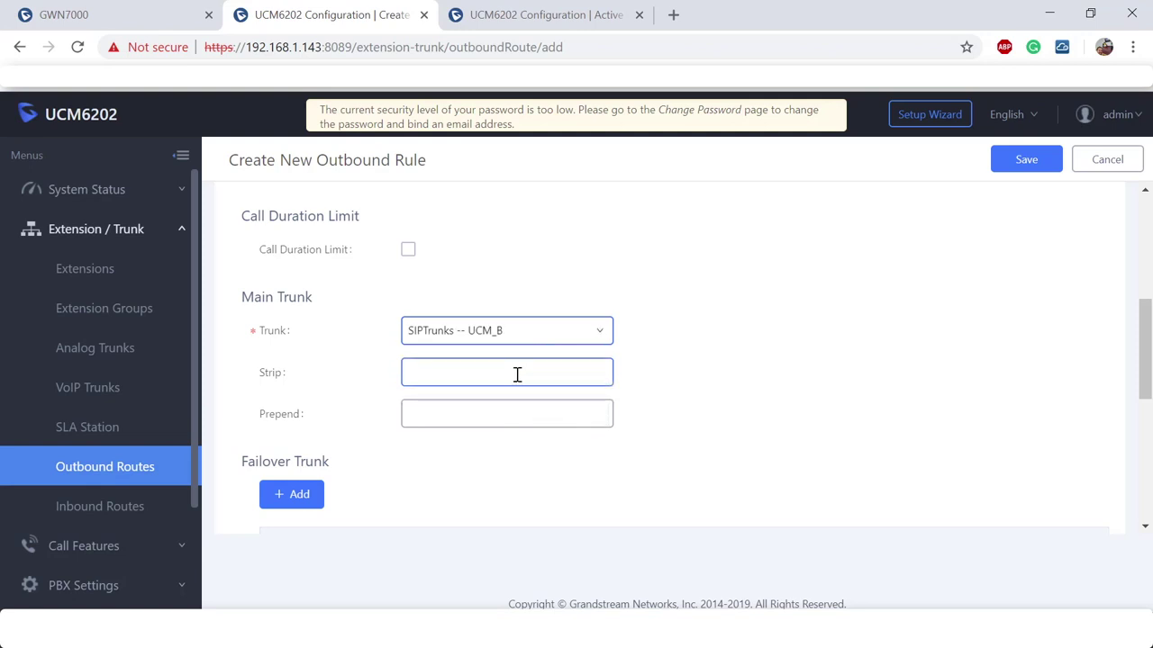
pyautogui.write('1')
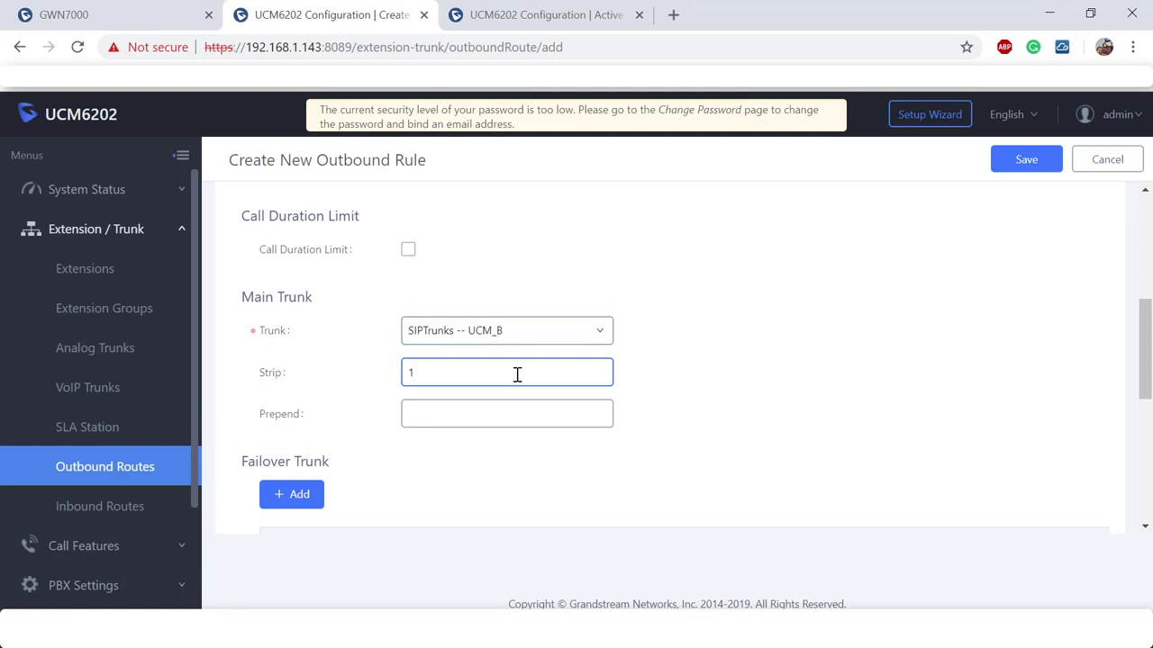
# - Review the 9-prefixed patterns and save the UCM_B_VOIPtrunk outbound rule, accepting the Internal privilege level warning
pyautogui.scroll(4, 708, 363)
pyautogui.click(466, 333)
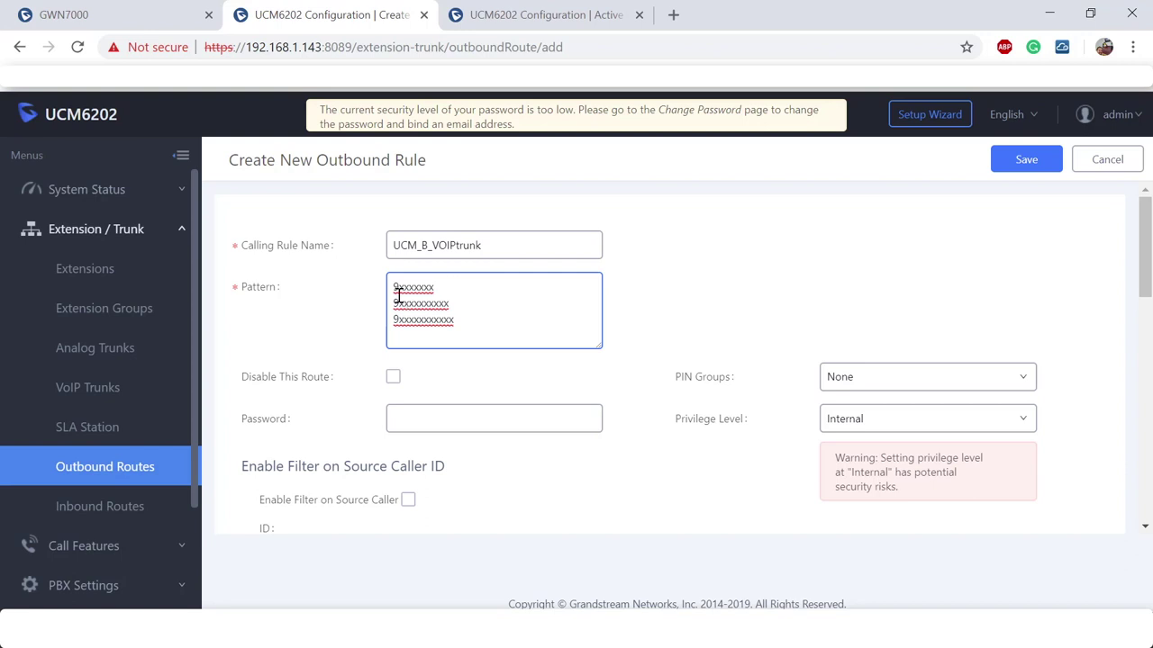
pyautogui.click(704, 300)
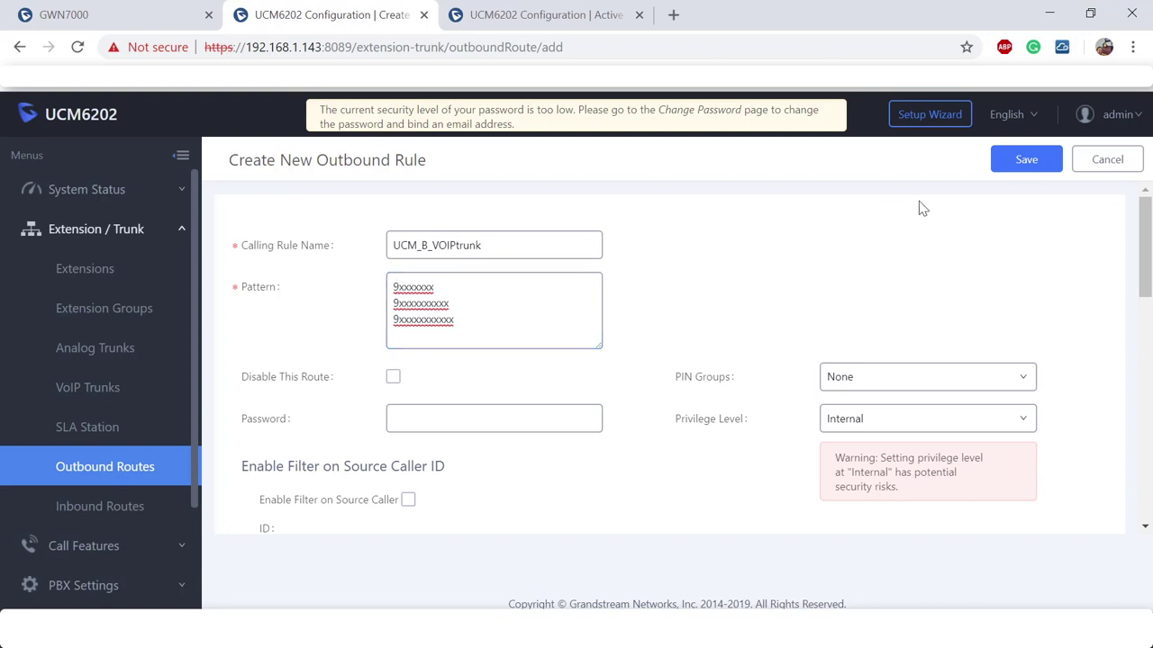
pyautogui.click(1026, 162)
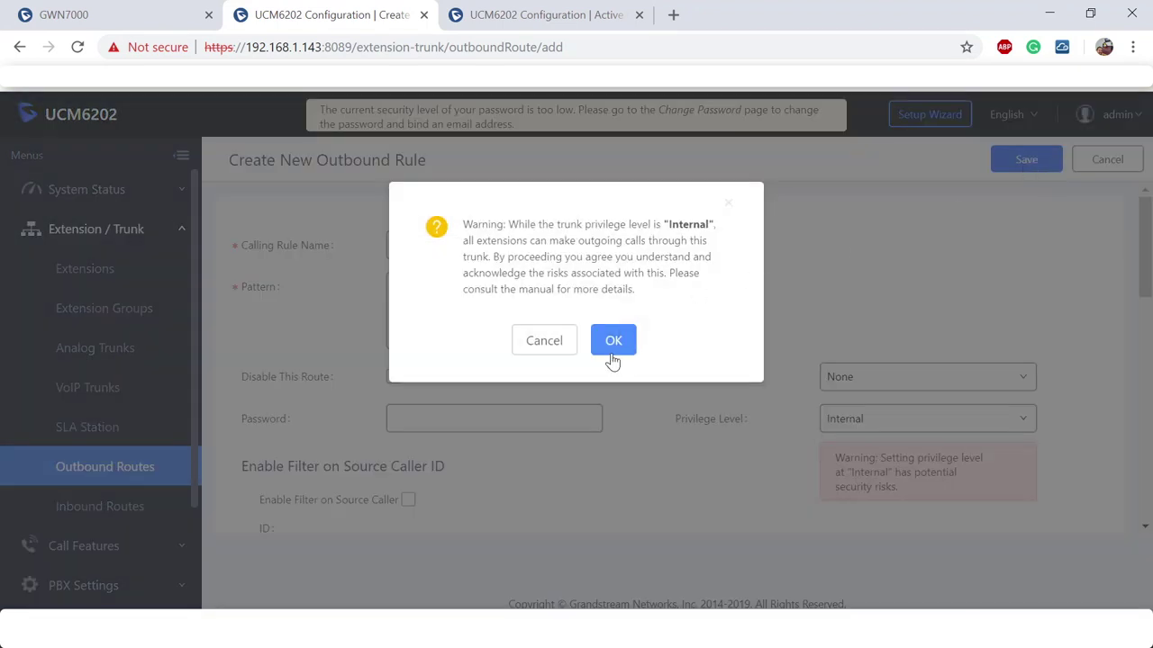
pyautogui.click(613, 342)
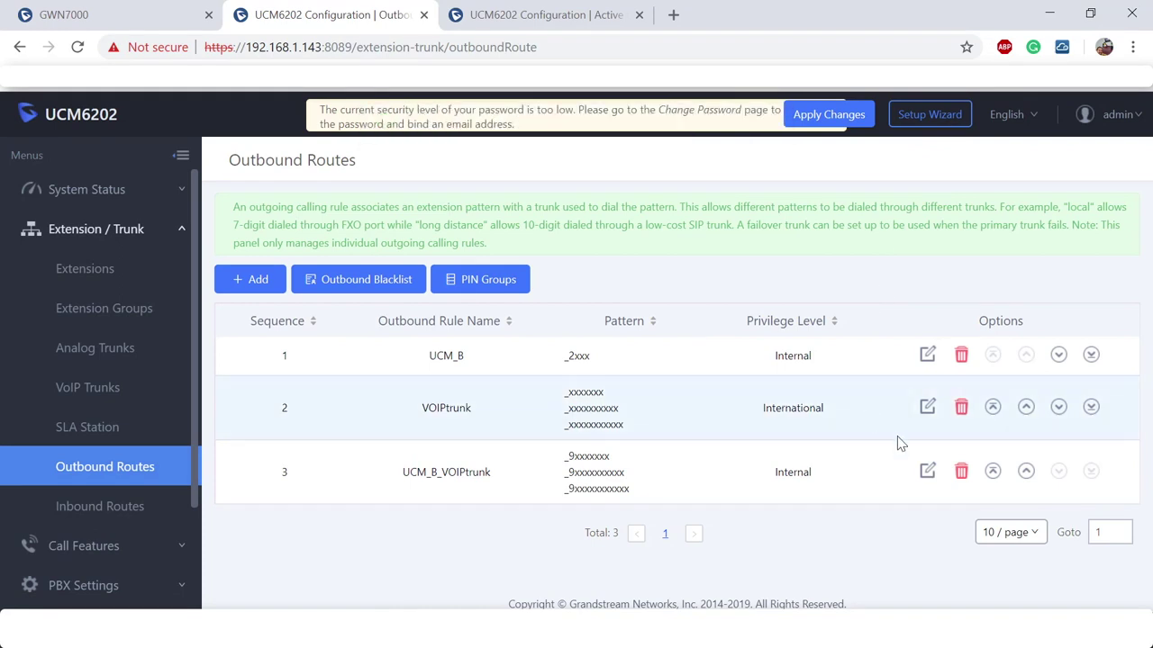
# - Move the UCM_B_VOIPtrunk rule to first place in the outbound routes and apply the changes
pyautogui.click(993, 472)
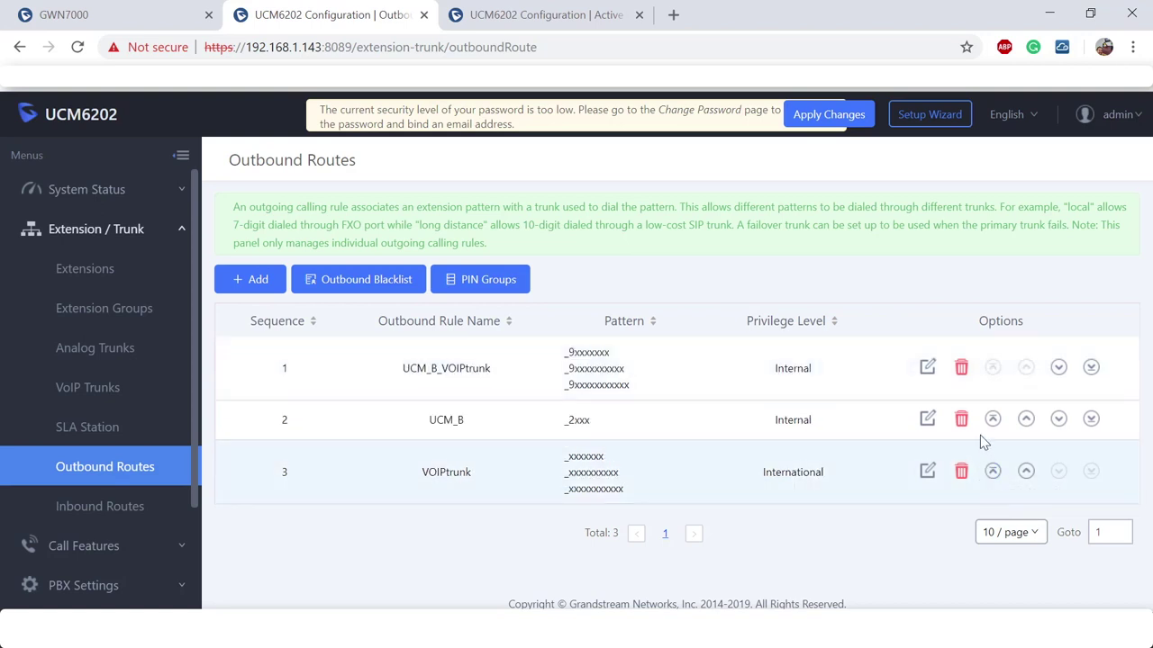
pyautogui.click(858, 125)
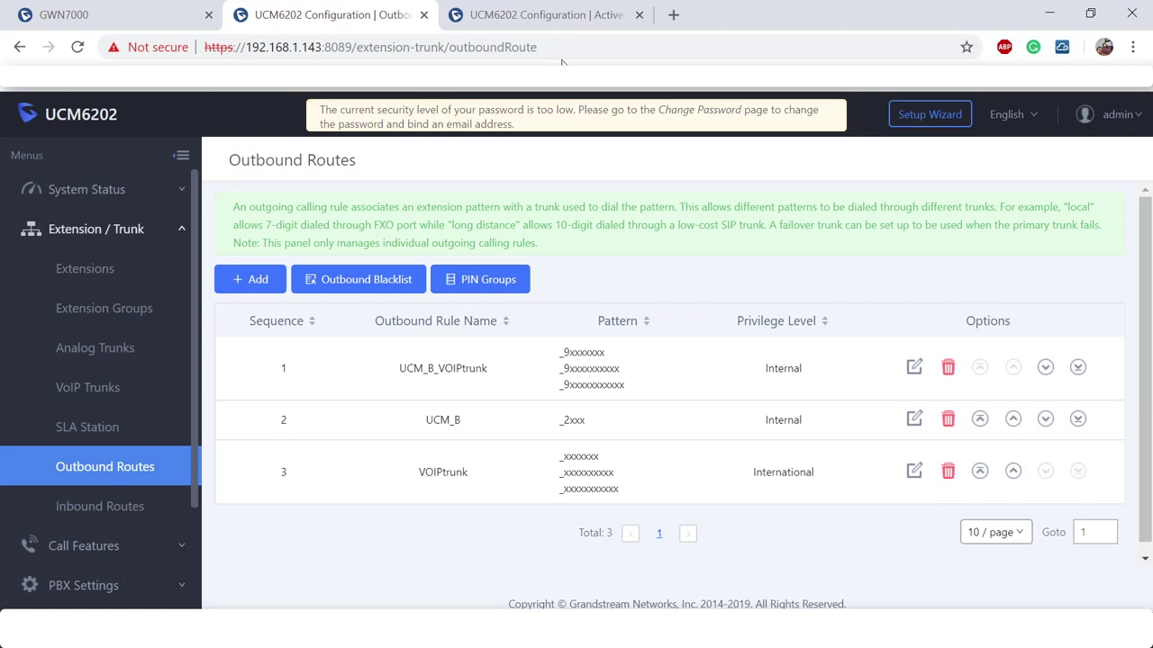
# - Switch to the second PBX at 192.168.1.210 and open the UCM_A trunk's _2xxx inbound rule, starting a new pattern line
pyautogui.click(546, 16)
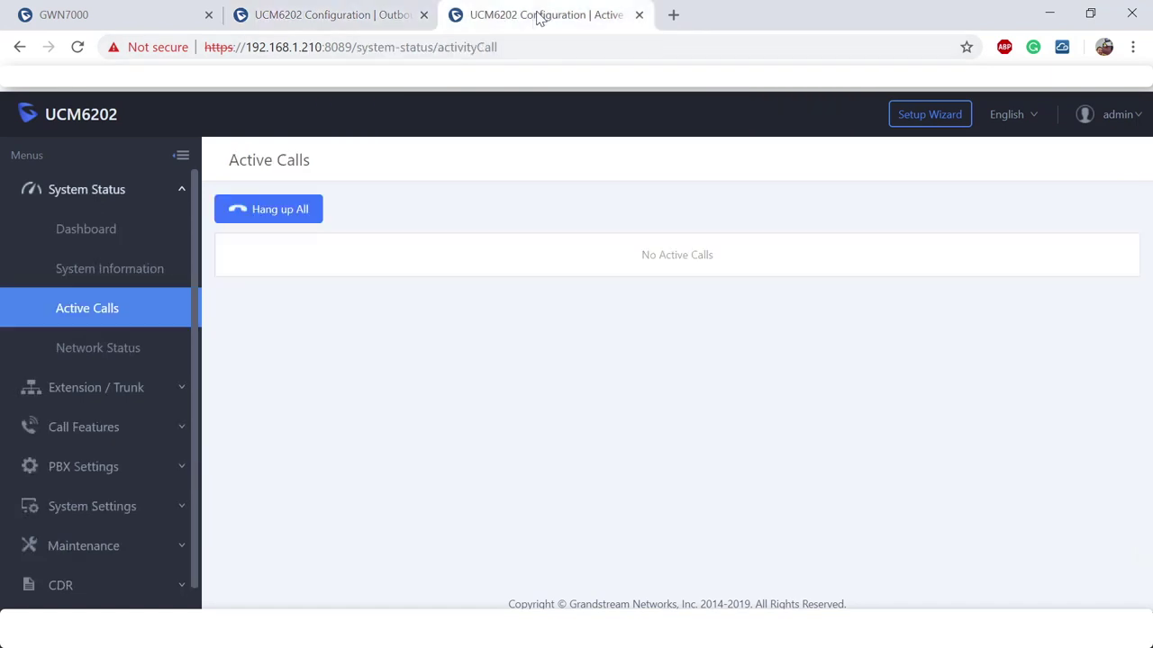
pyautogui.click(118, 389)
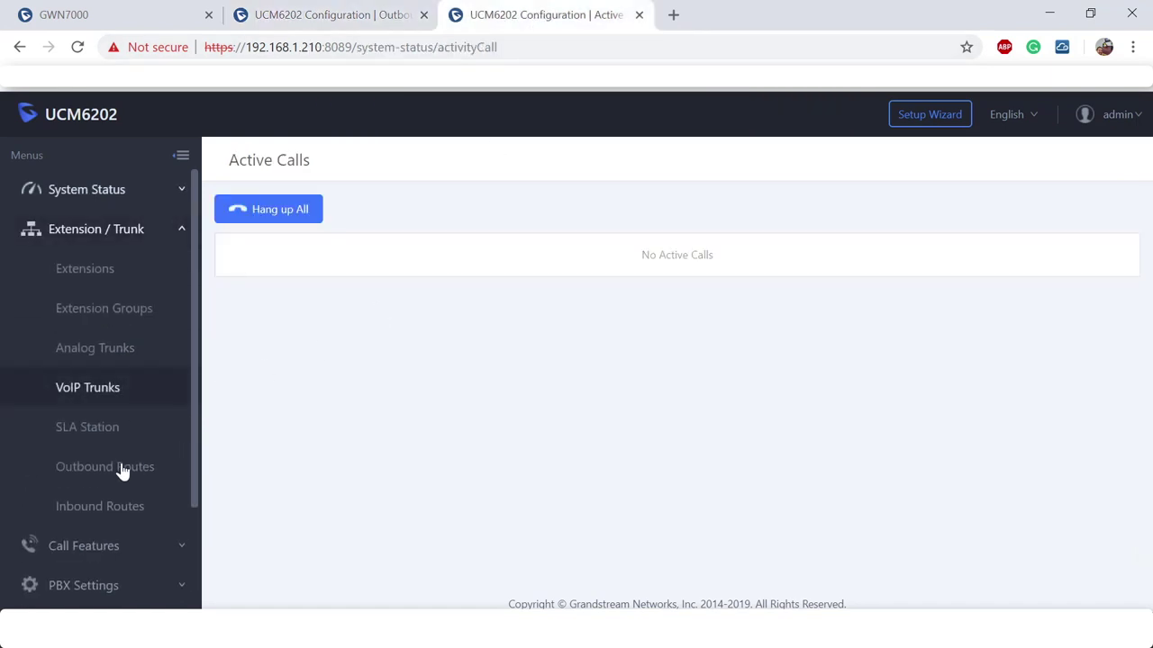
pyautogui.click(115, 509)
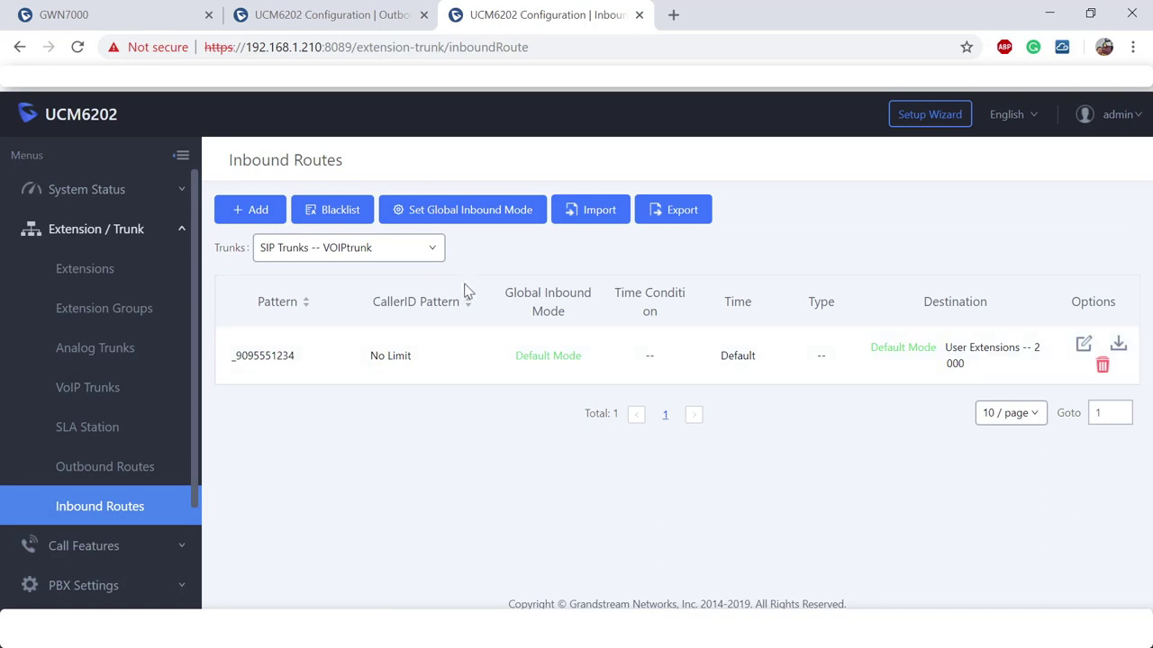
pyautogui.click(429, 250)
pyautogui.click(362, 311)
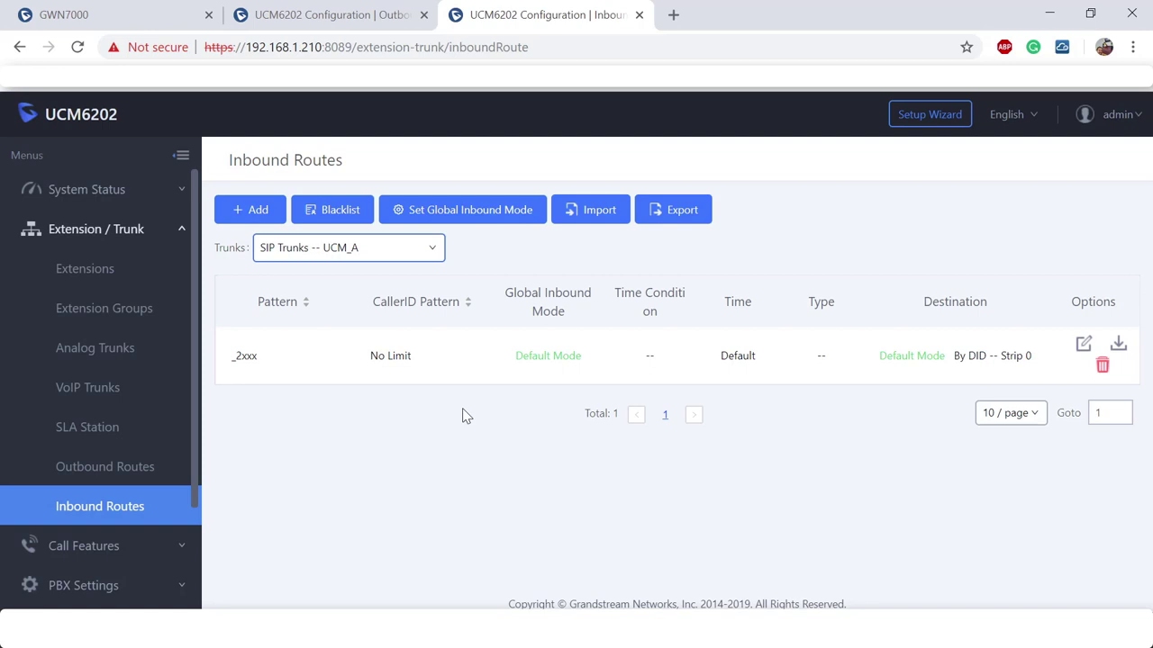
pyautogui.click(1083, 347)
pyautogui.click(483, 263)
pyautogui.press('Return')
pyautogui.write('9xxxxxx')
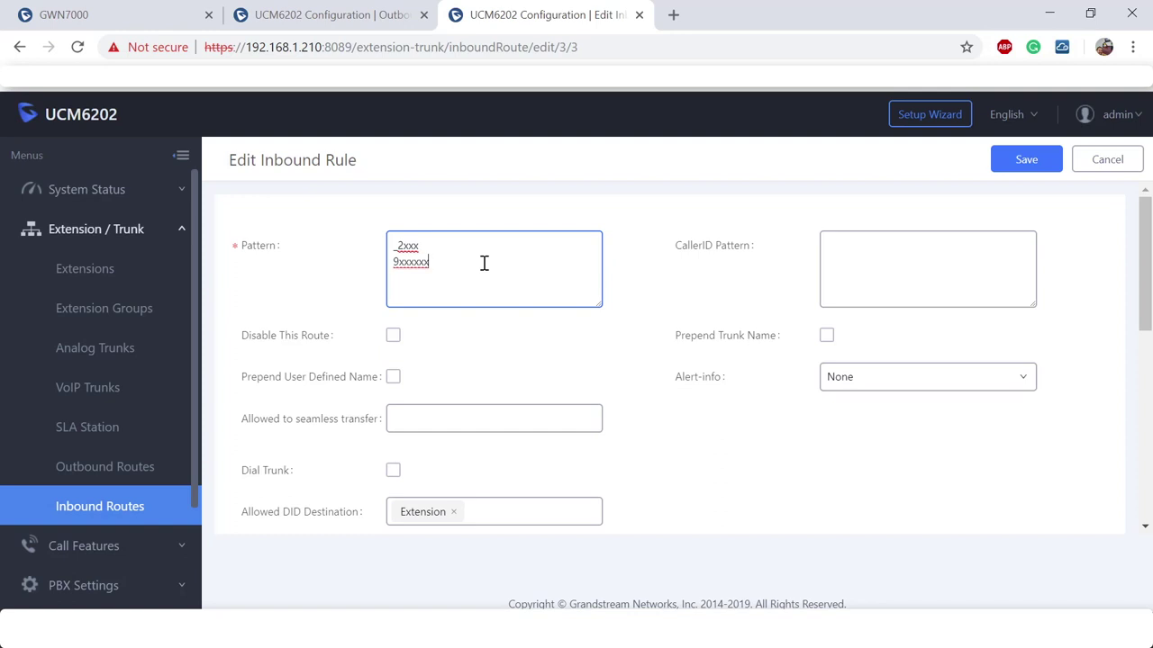
pyautogui.press('BackSpace')
pyautogui.press('BackSpace')
pyautogui.press('BackSpace')
pyautogui.press('BackSpace')
pyautogui.press('BackSpace')
pyautogui.press('BackSpace')
pyautogui.press('BackSpace')
# - Add the patterns xxxxxxx, xxxxxxxxxx and xxxxxxxxxxx on separate lines below _2xxx in the inbound rule
pyautogui.write('xxxxxxx')
pyautogui.press('Return')
pyautogui.write('xxxxxxxxxx')
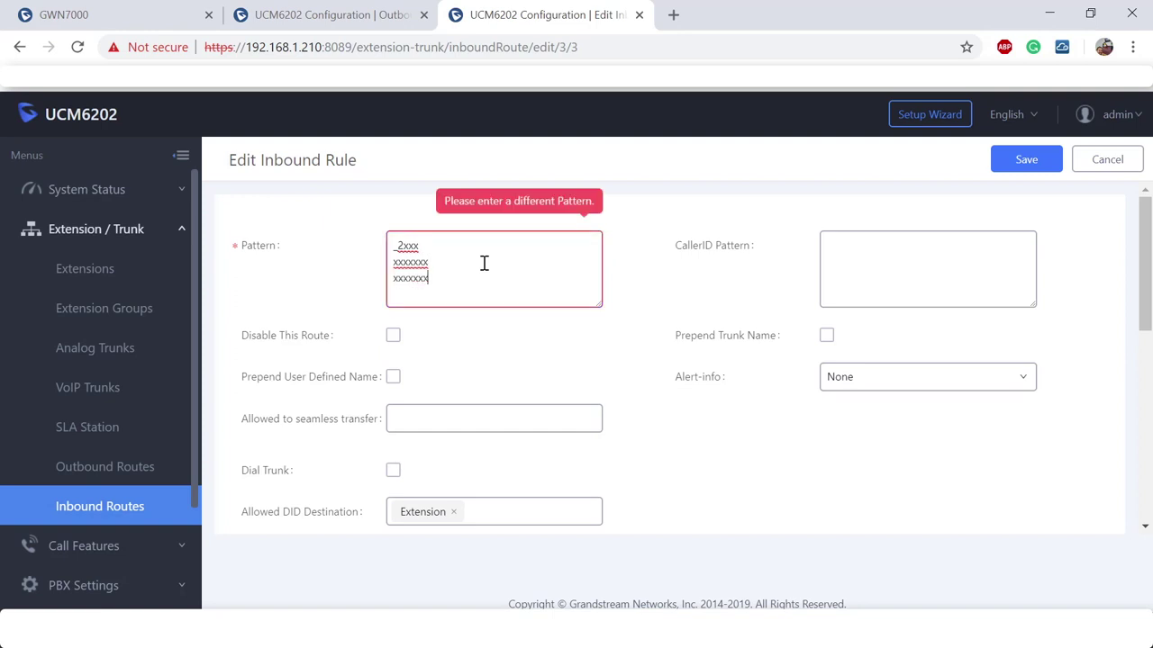
pyautogui.press('Return')
pyautogui.write('xxxxxxx xxx')
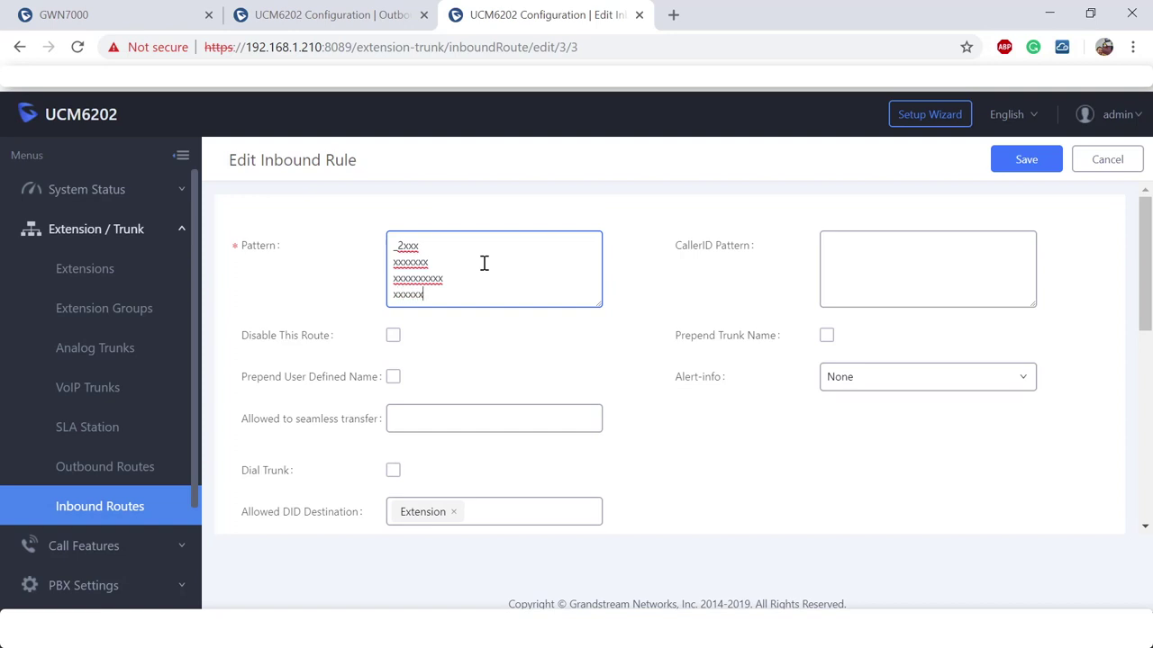
pyautogui.write('xx')
# - Enable Dial Trunk for the inbound rule with the privilege level Internal
pyautogui.scroll(-1, 519, 263)
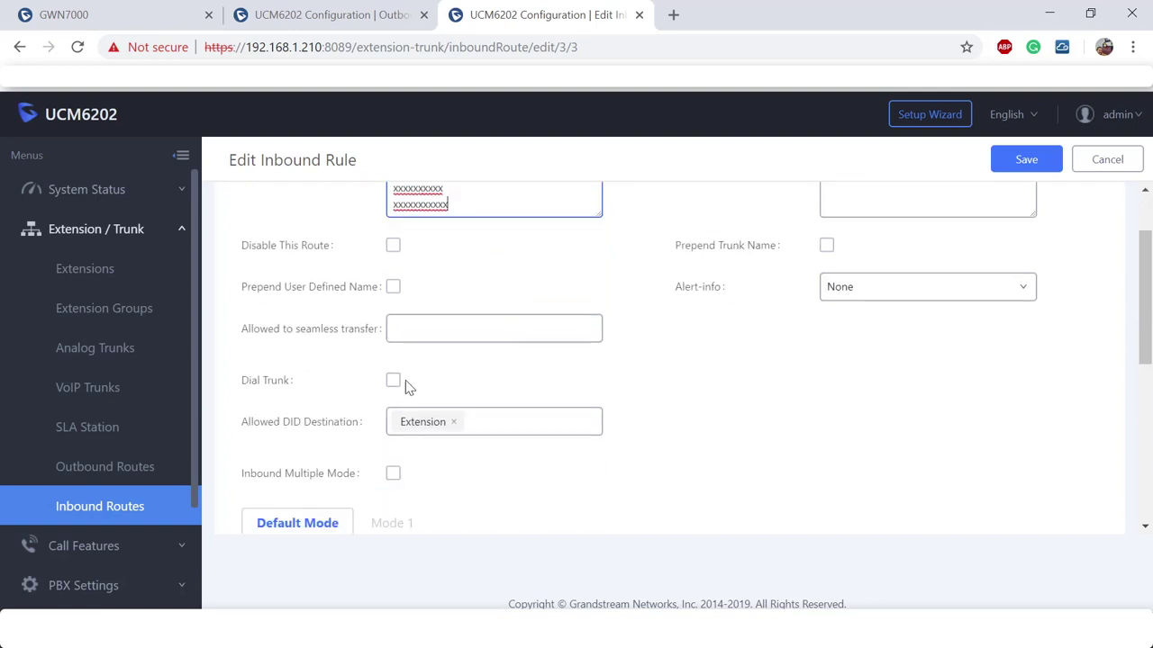
pyautogui.moveTo(317, 382); pyautogui.dragTo(241, 383)
pyautogui.click(393, 380)
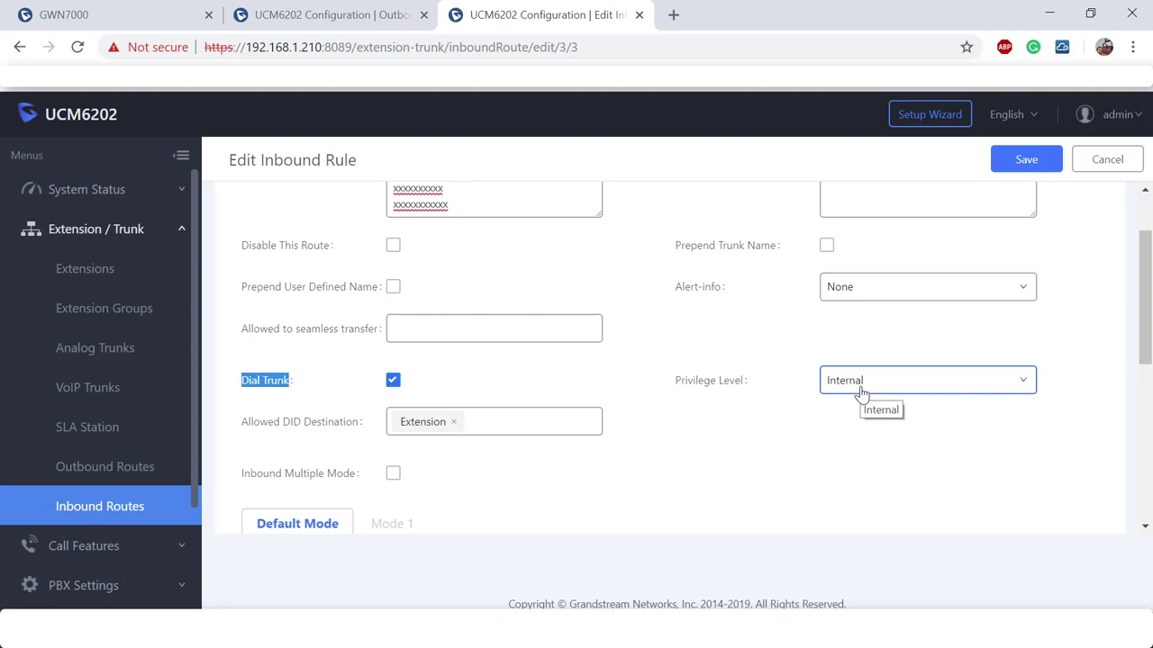
pyautogui.click(862, 395)
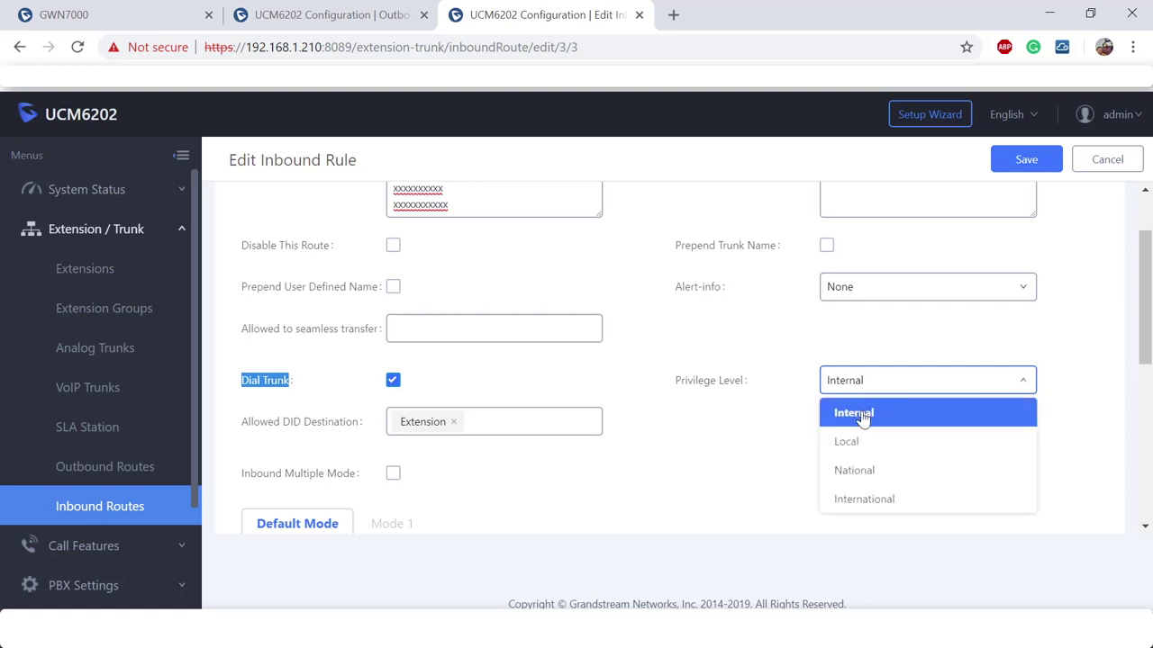
pyautogui.click(861, 418)
# - Save the UCM_A inbound rule with its Dial Trunk setting and apply the changes
pyautogui.click(1024, 159)
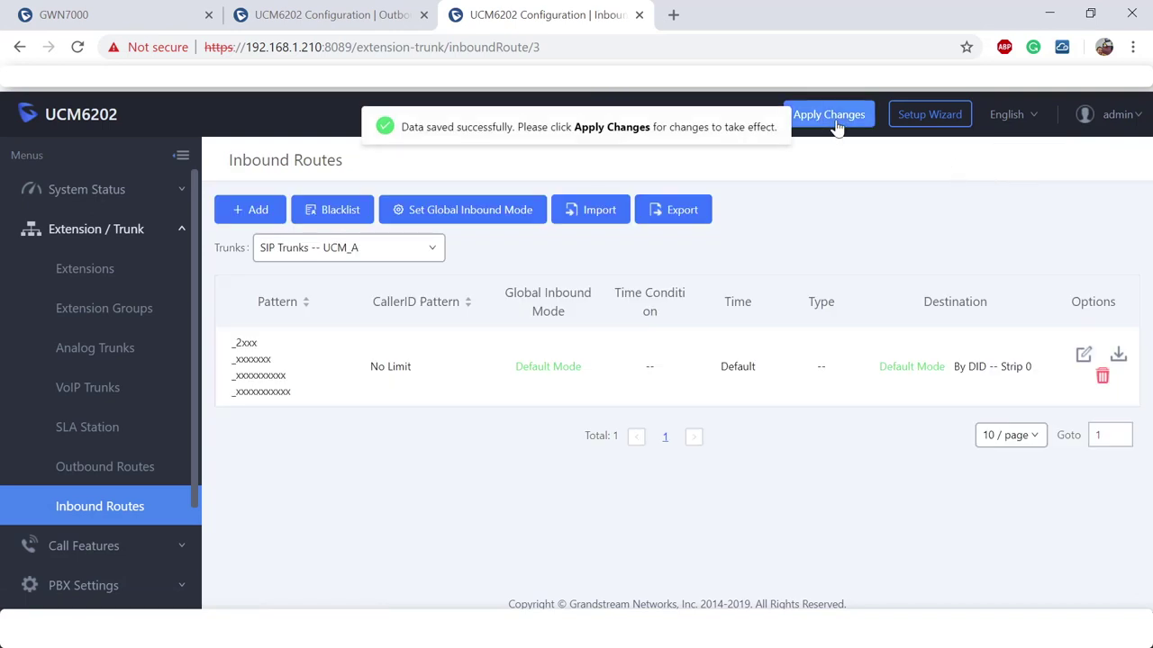
pyautogui.click(829, 116)
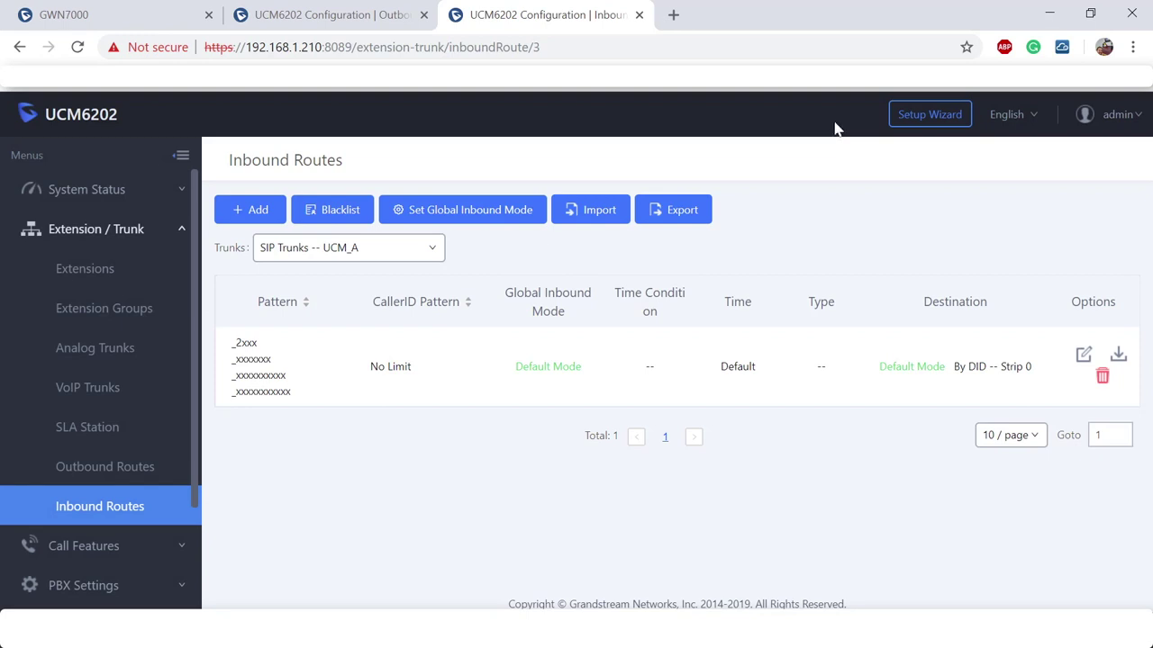
# - Check the privilege level of the VOIPtrunk rule in the second PBX's outbound routes
pyautogui.click(104, 469)
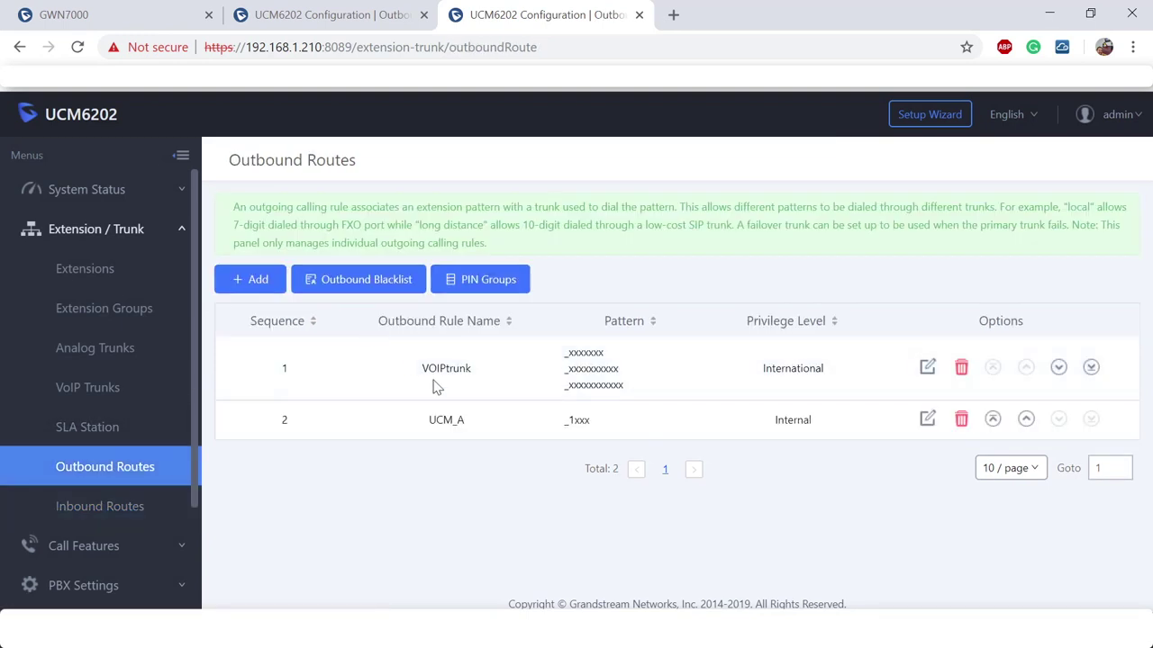
pyautogui.moveTo(489, 363); pyautogui.dragTo(411, 367)
pyautogui.moveTo(763, 367); pyautogui.dragTo(853, 371)
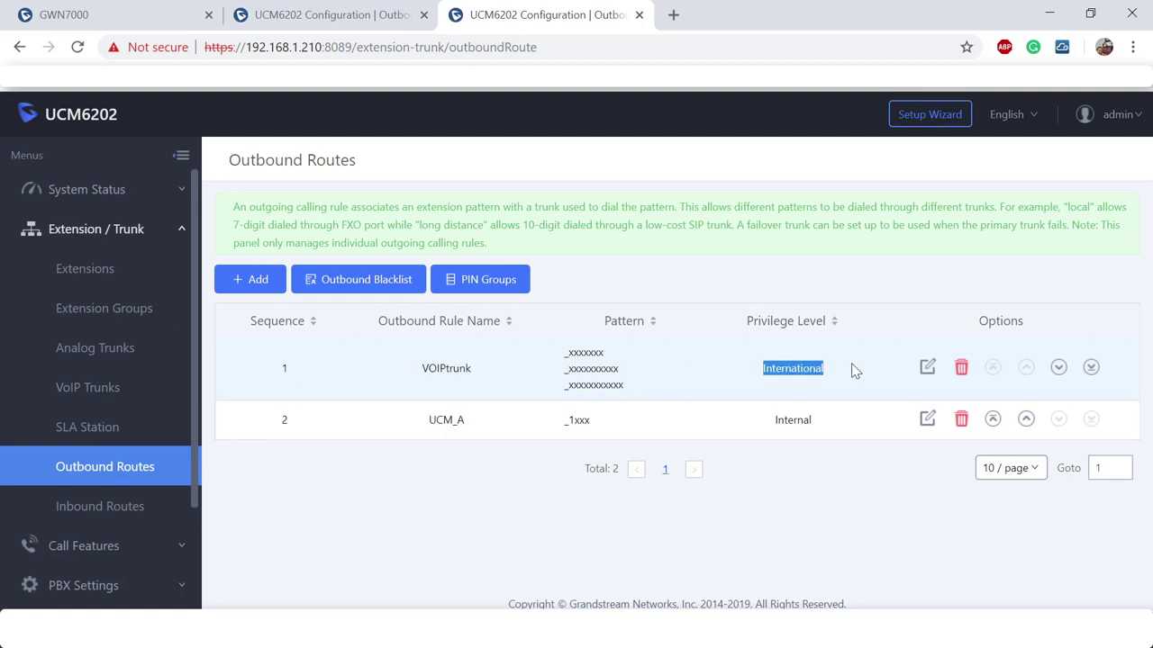
# - Reopen the UCM_A trunk's inbound rule and set its Dial Trunk privilege level to International
pyautogui.click(69, 504)
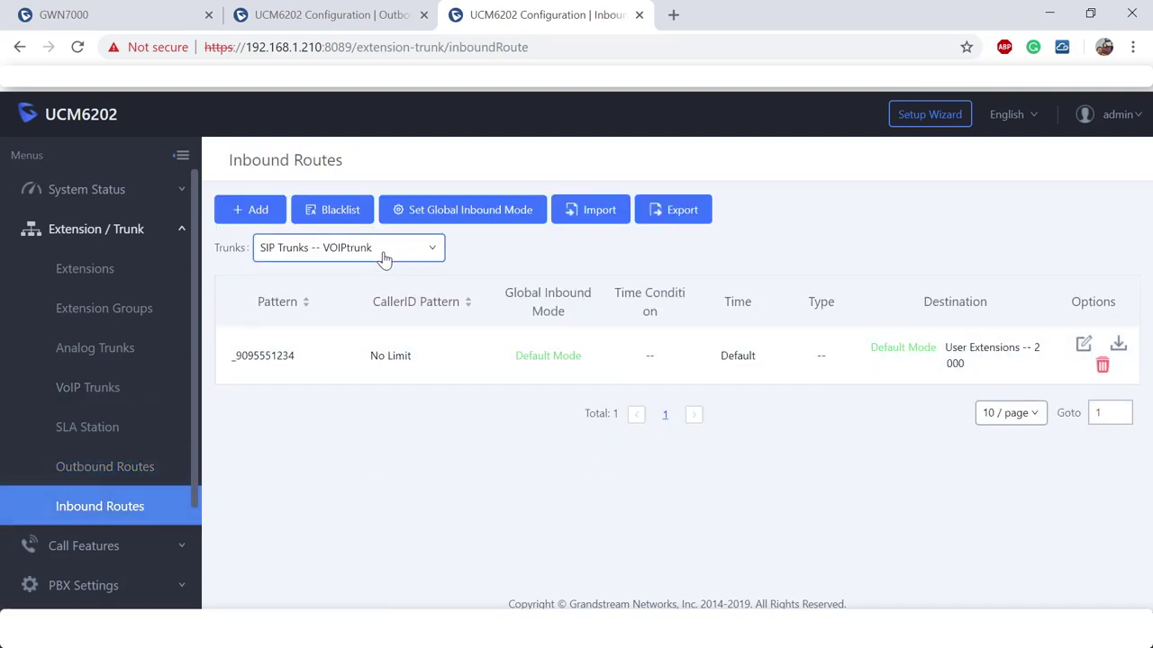
pyautogui.click(382, 256)
pyautogui.click(361, 311)
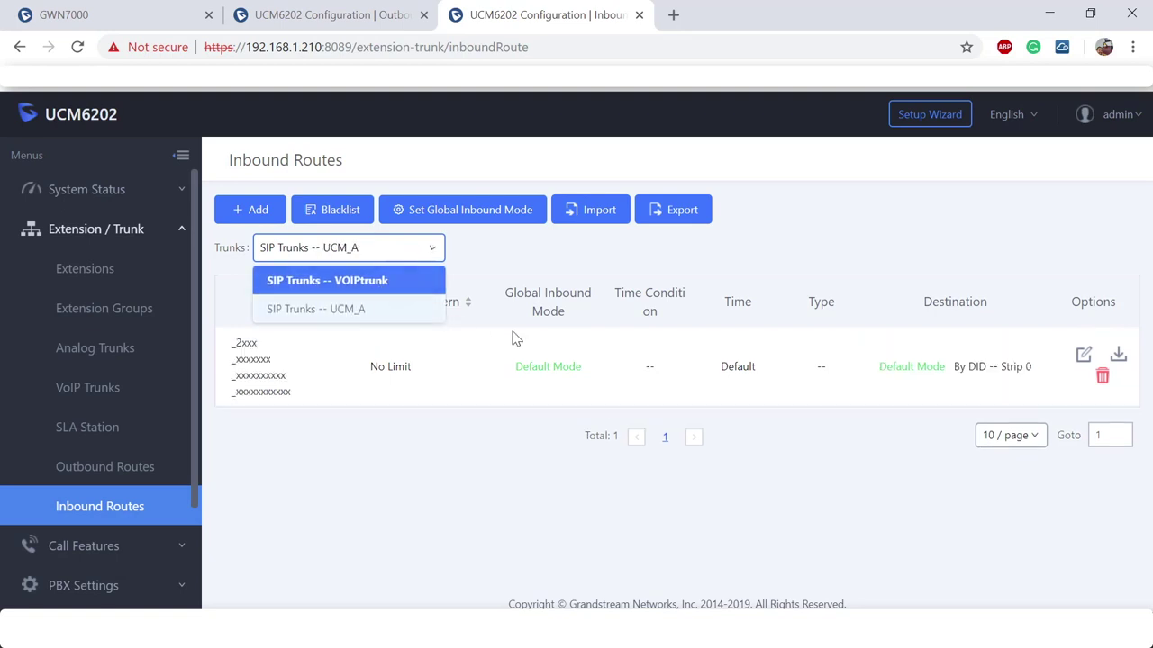
pyautogui.click(1083, 354)
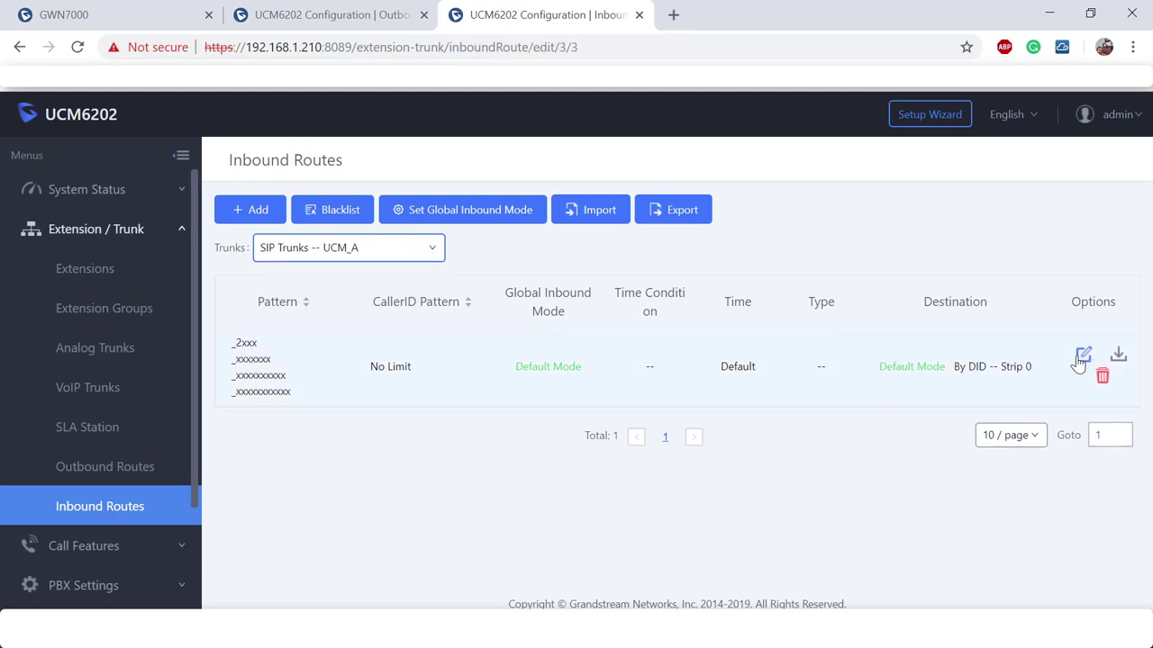
pyautogui.scroll(-2, 636, 419)
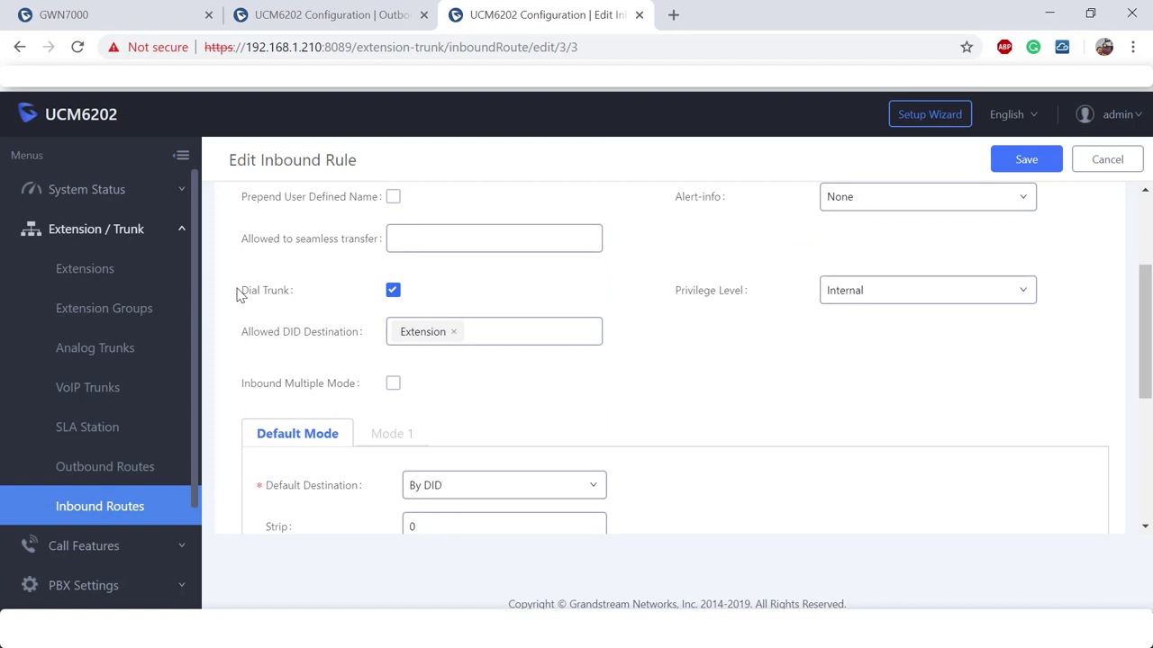
pyautogui.moveTo(239, 290); pyautogui.dragTo(309, 294)
pyautogui.click(936, 291)
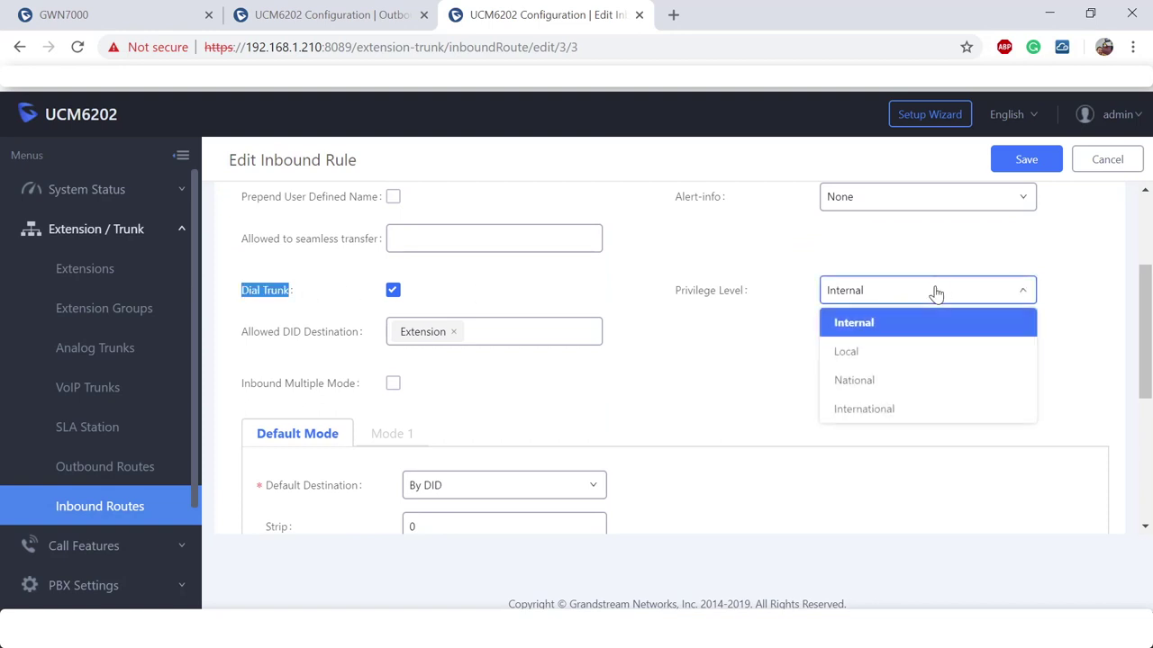
pyautogui.click(894, 411)
# - Save the inbound rule, accepting the caution about toll calls, and apply the changes on the second PBX
pyautogui.click(1027, 160)
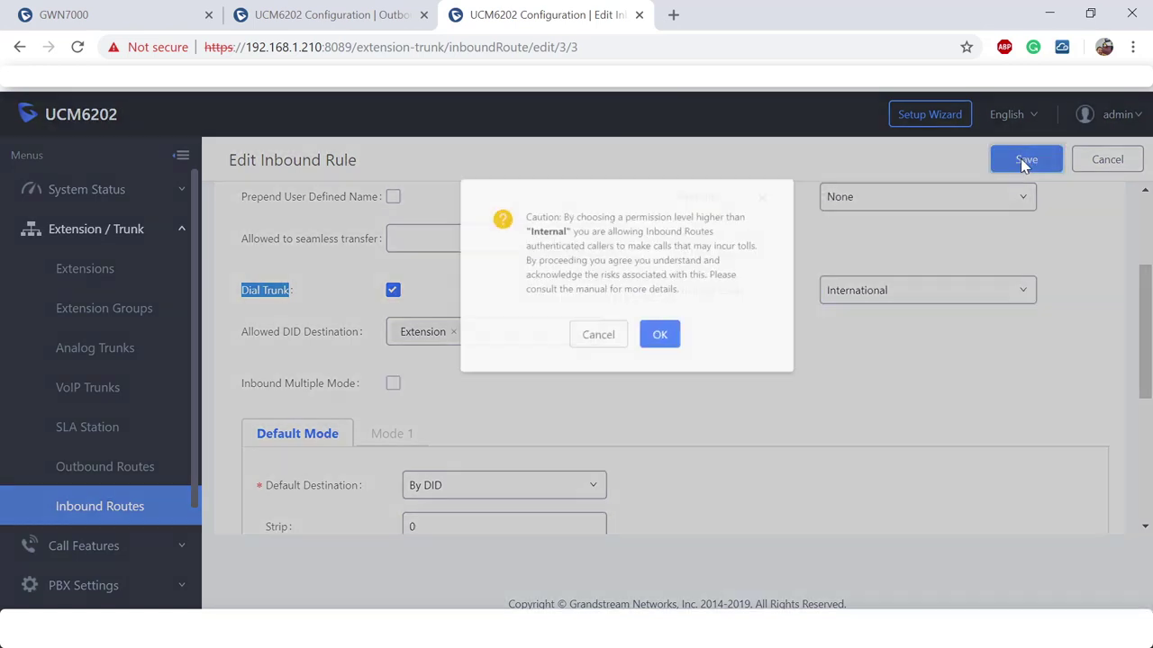
pyautogui.click(618, 355)
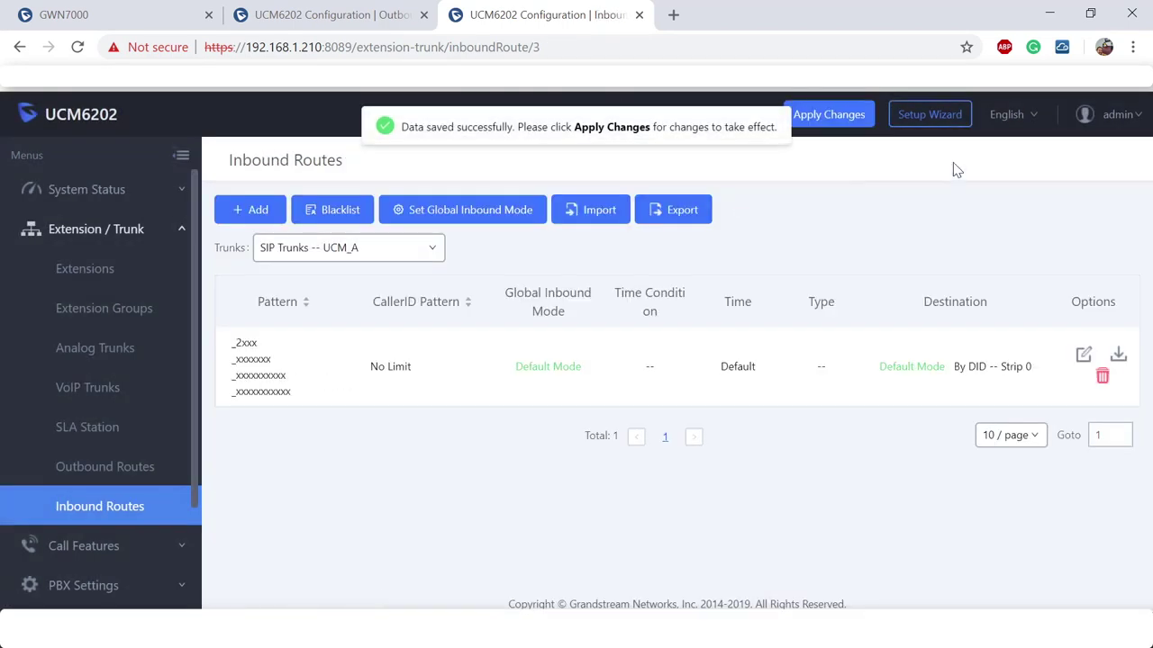
pyautogui.click(838, 117)
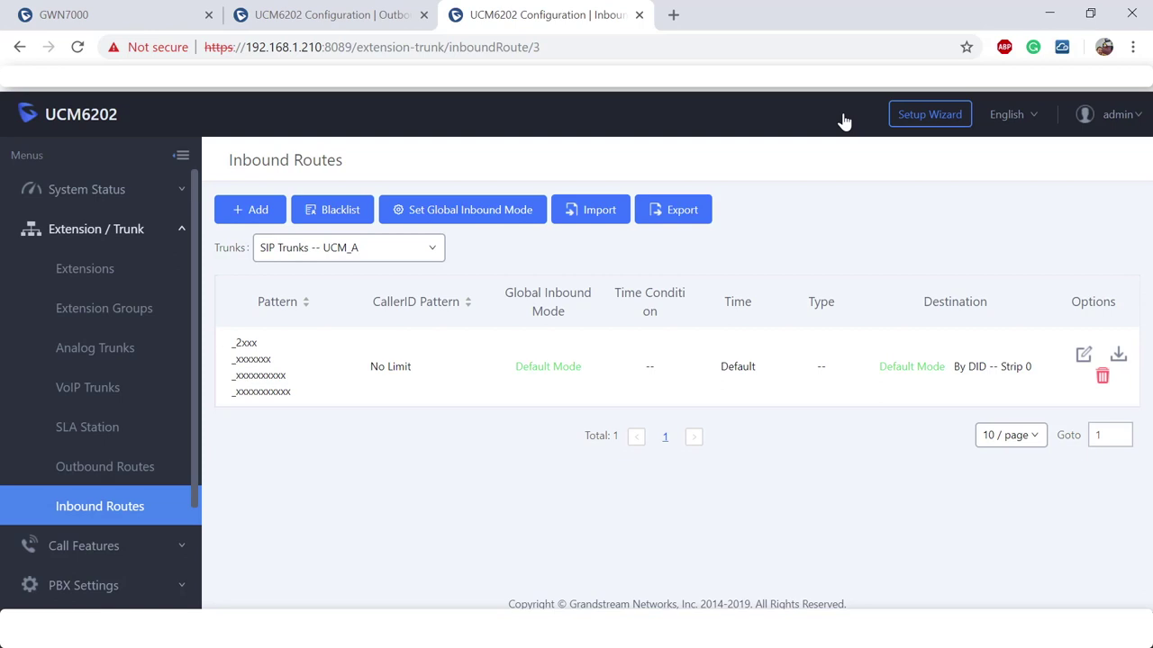
# - On the first PBX, add SIPTrunks -- UCM_B as failover trunk of the VOIPtrunk outbound rule, save, and apply the changes
pyautogui.click(305, 27)
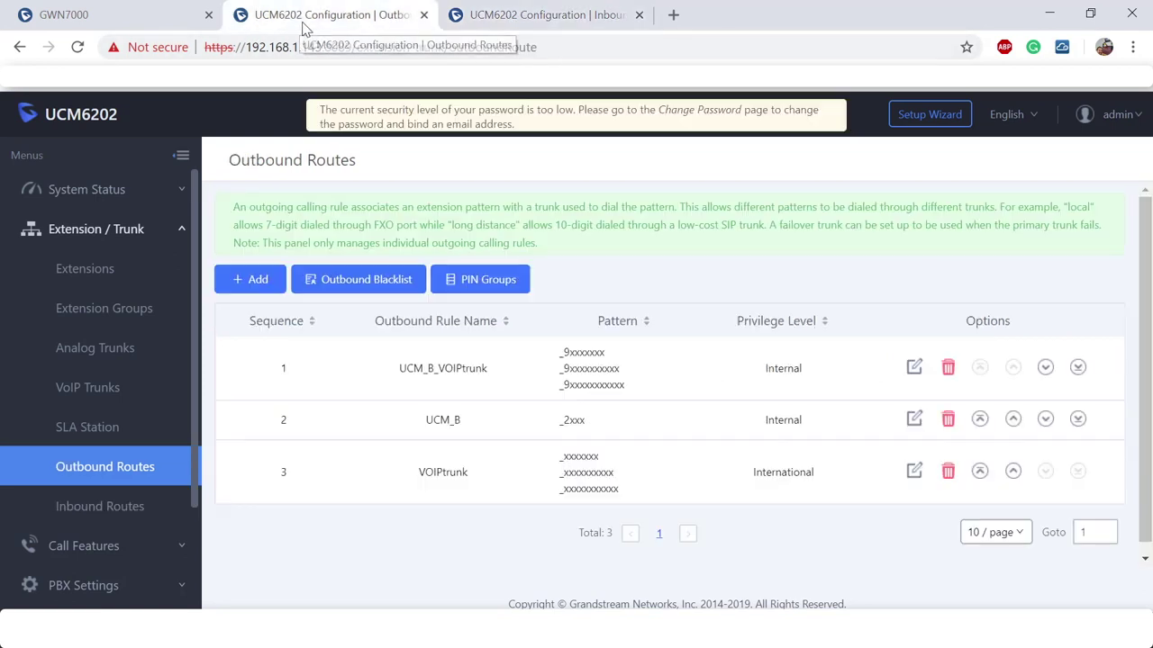
pyautogui.moveTo(560, 346); pyautogui.dragTo(637, 384)
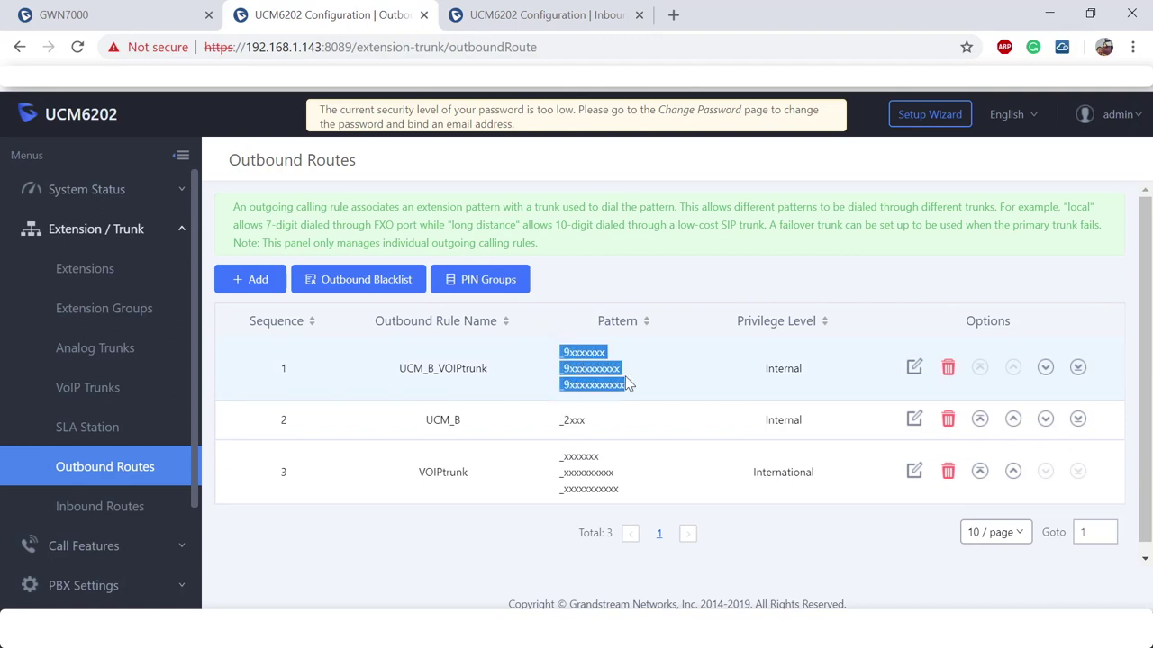
pyautogui.click(914, 471)
pyautogui.scroll(-5, 710, 396)
pyautogui.scroll(1, 330, 252)
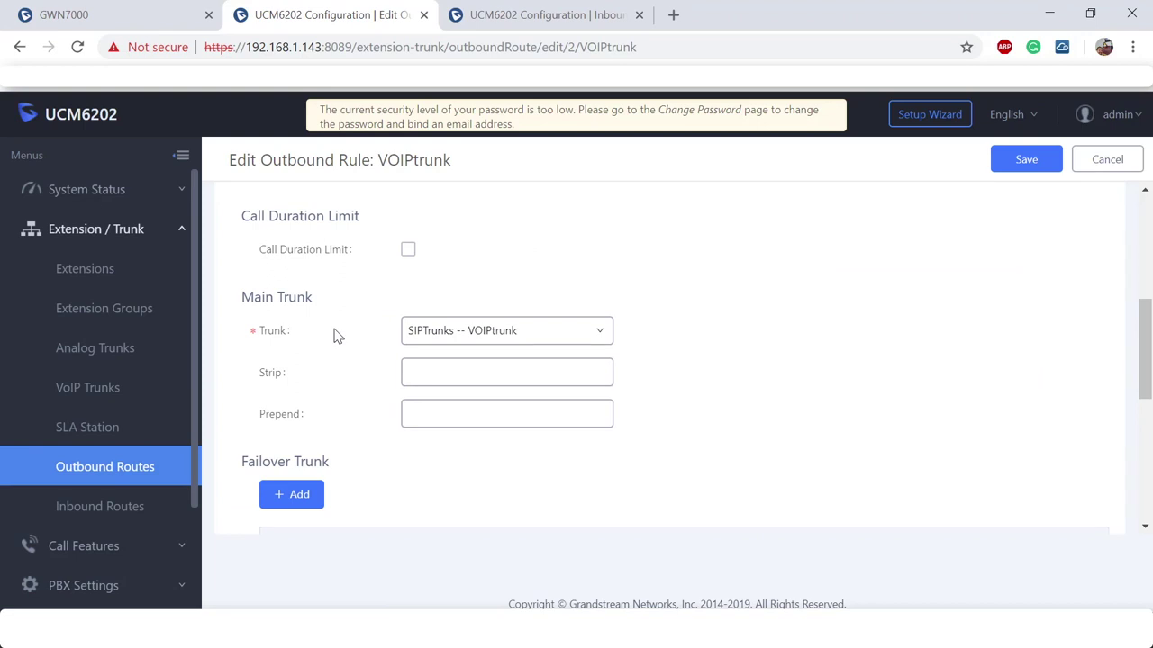
pyautogui.scroll(-2, 333, 336)
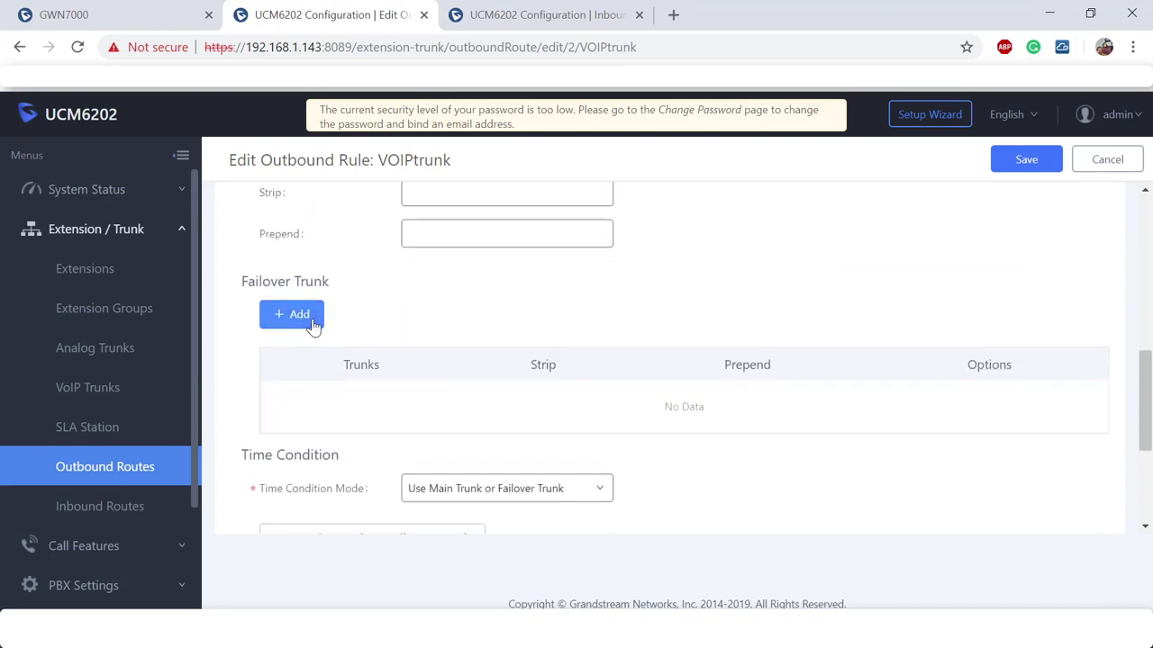
pyautogui.click(311, 317)
pyautogui.click(510, 317)
pyautogui.click(501, 379)
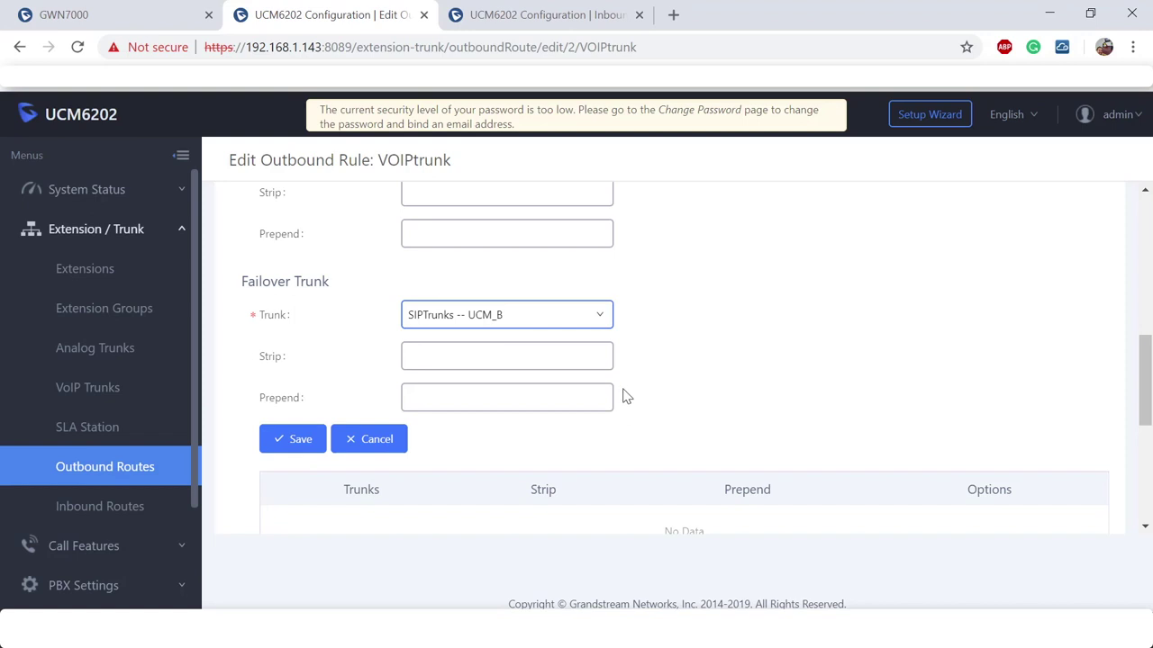
pyautogui.click(296, 440)
pyautogui.click(1030, 170)
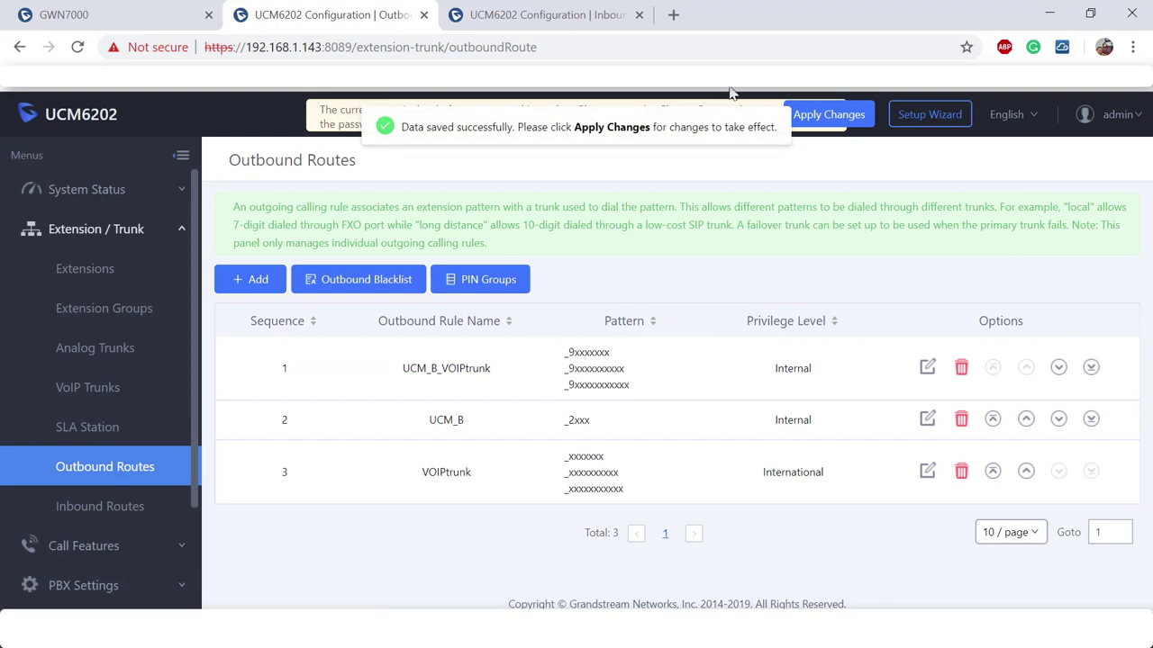
pyautogui.click(864, 123)
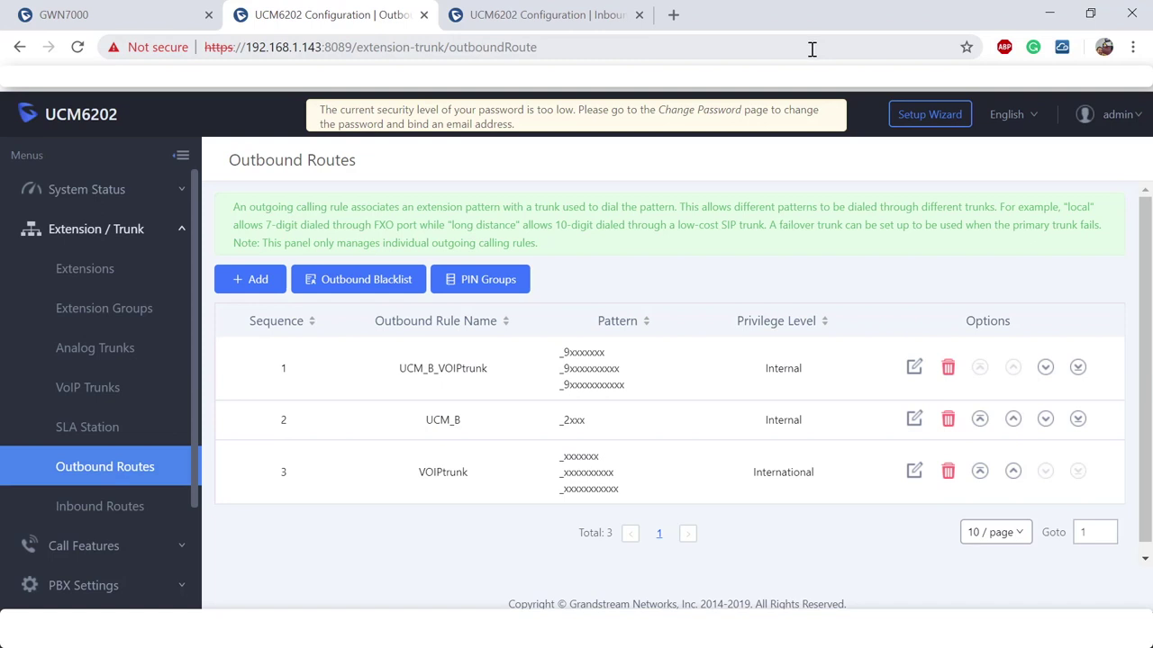
# - On the second PBX, start a new outbound rule with the patterns 9xxxxxxx, 9xxxxxxxxxx and 9xxxxxxxxxxx
pyautogui.click(586, 16)
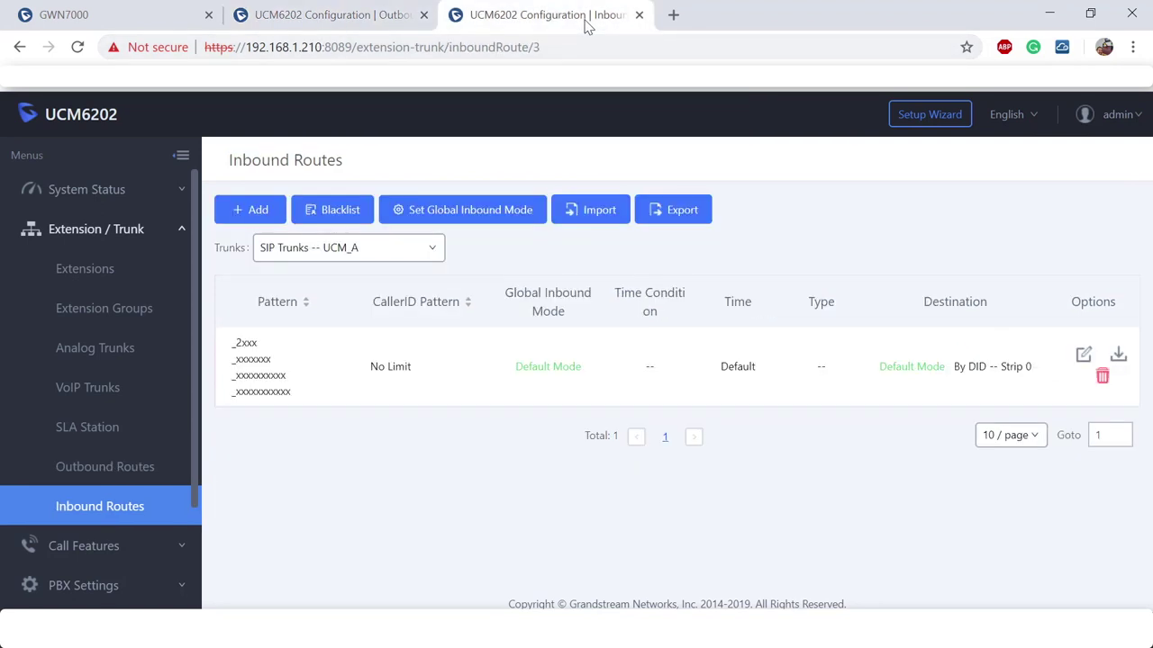
pyautogui.click(373, 259)
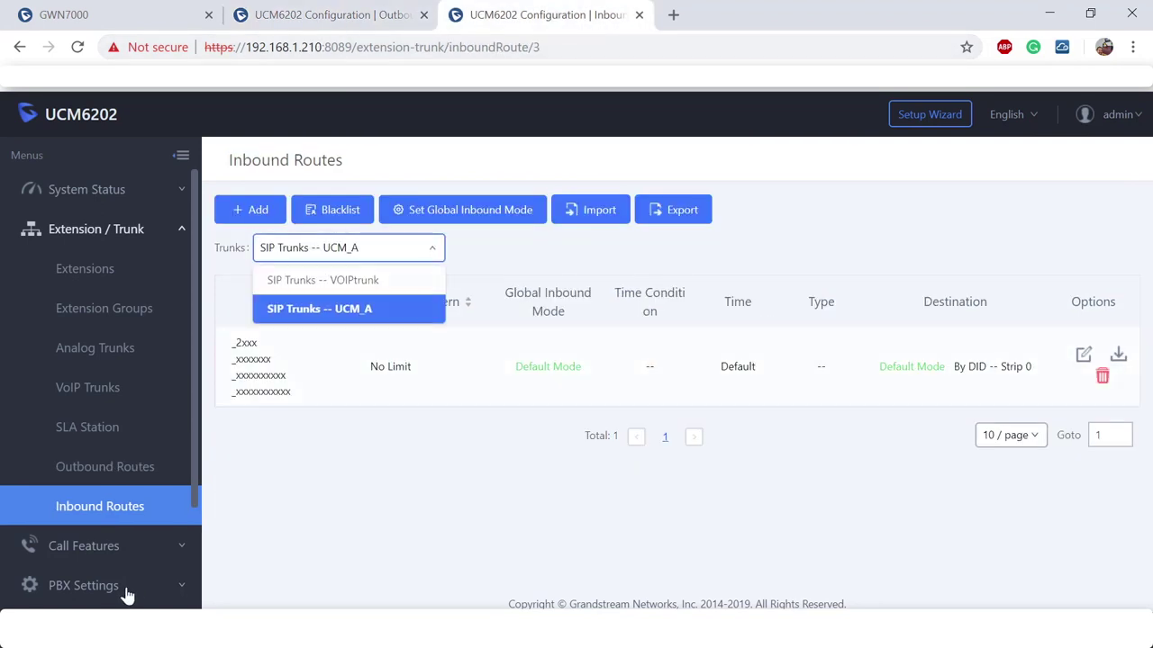
pyautogui.click(133, 466)
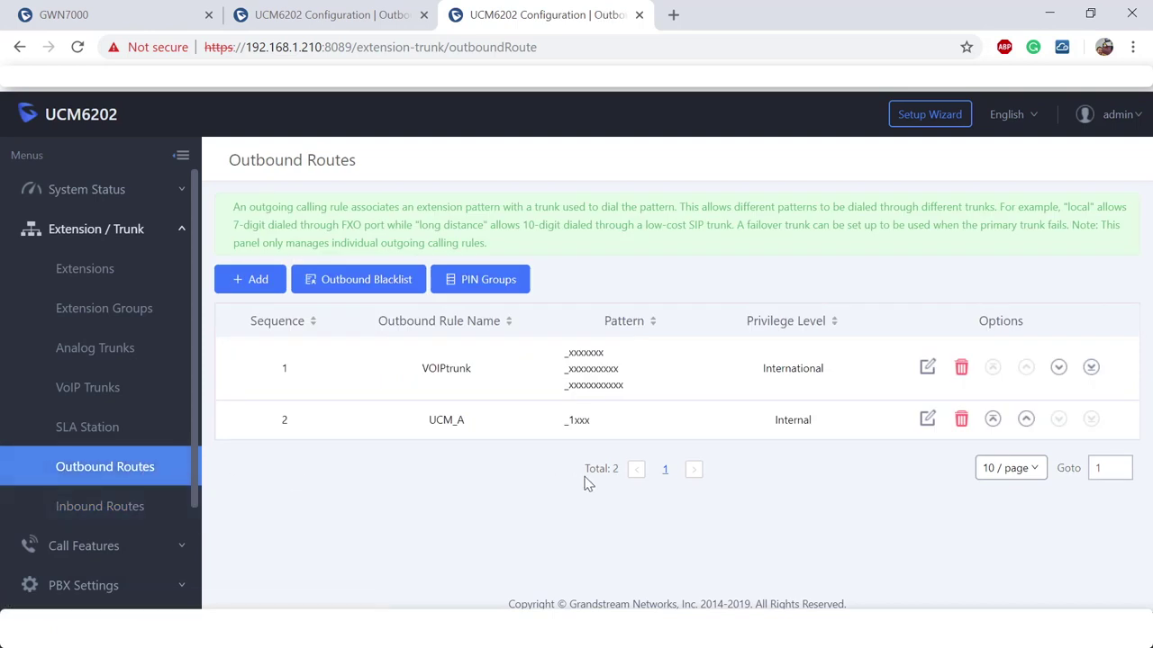
pyautogui.click(241, 286)
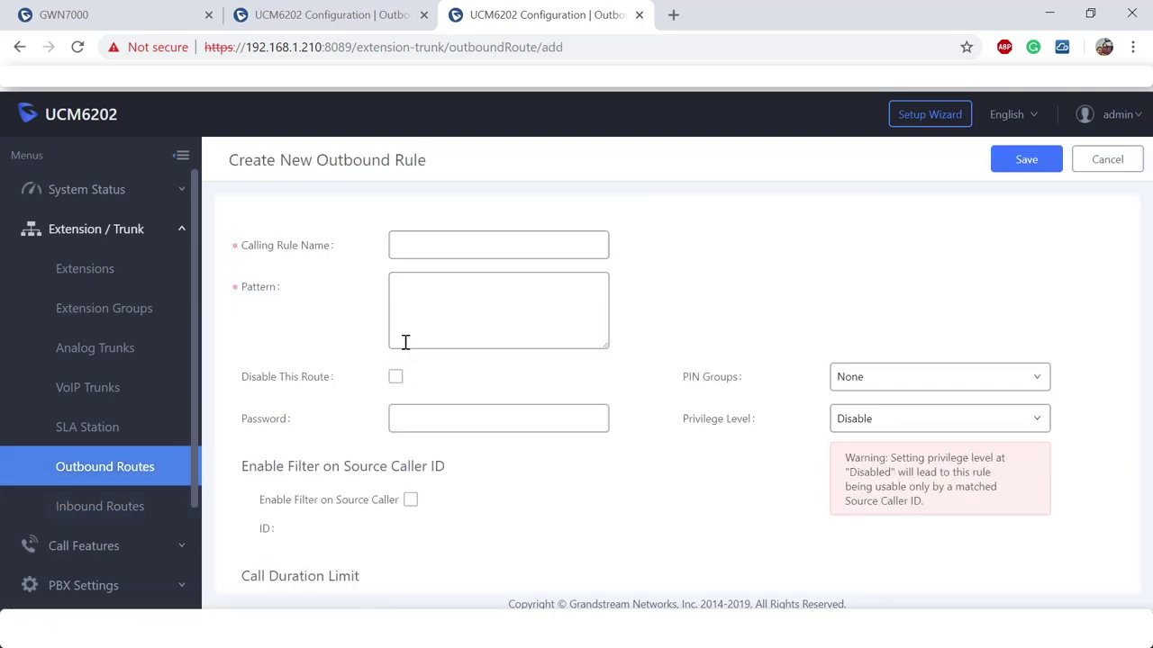
pyautogui.click(431, 302)
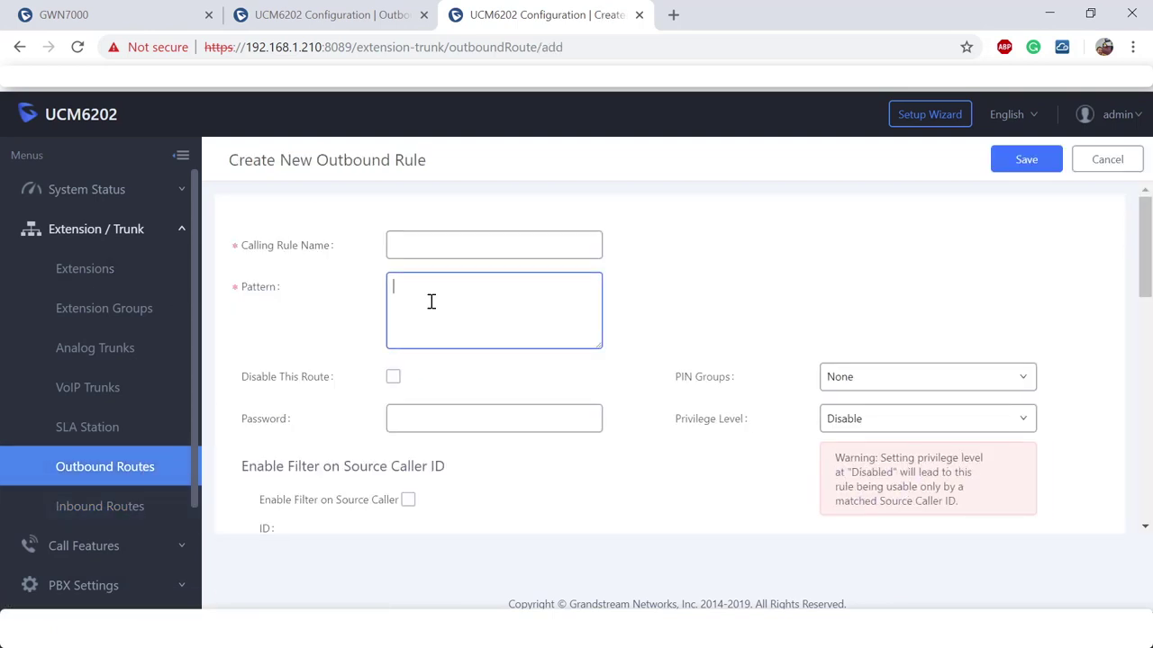
pyautogui.write('9xxxxxxx')
pyautogui.press('Return')
pyautogui.write('9xxxxxxxxxx ')
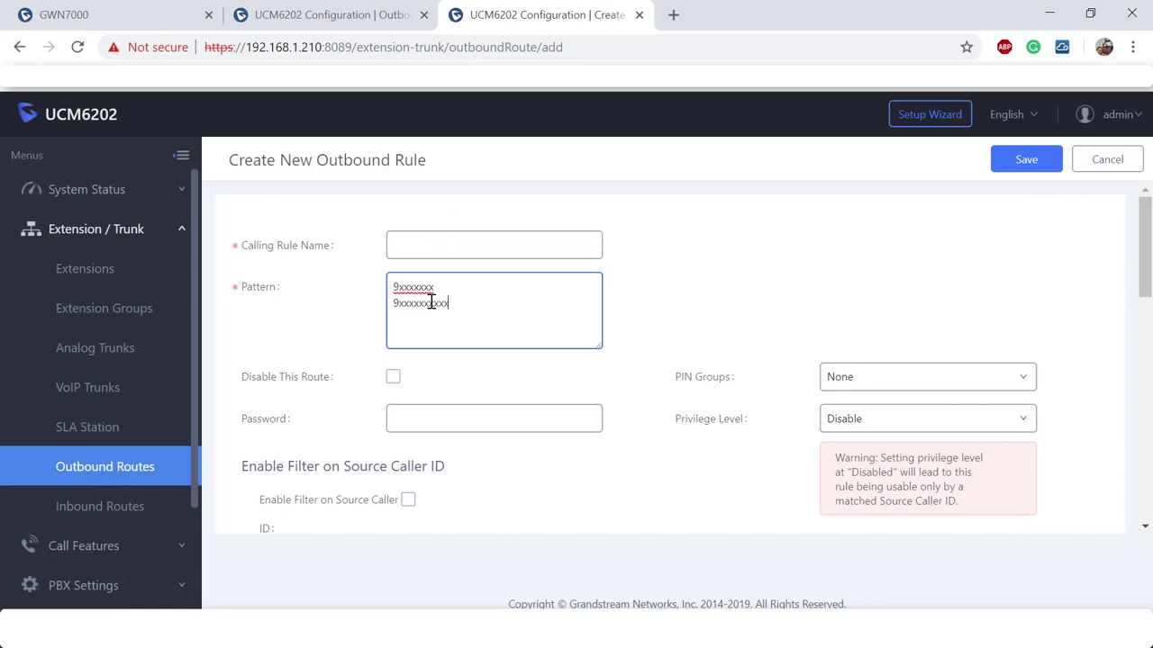
pyautogui.write('9xxxxxxx')
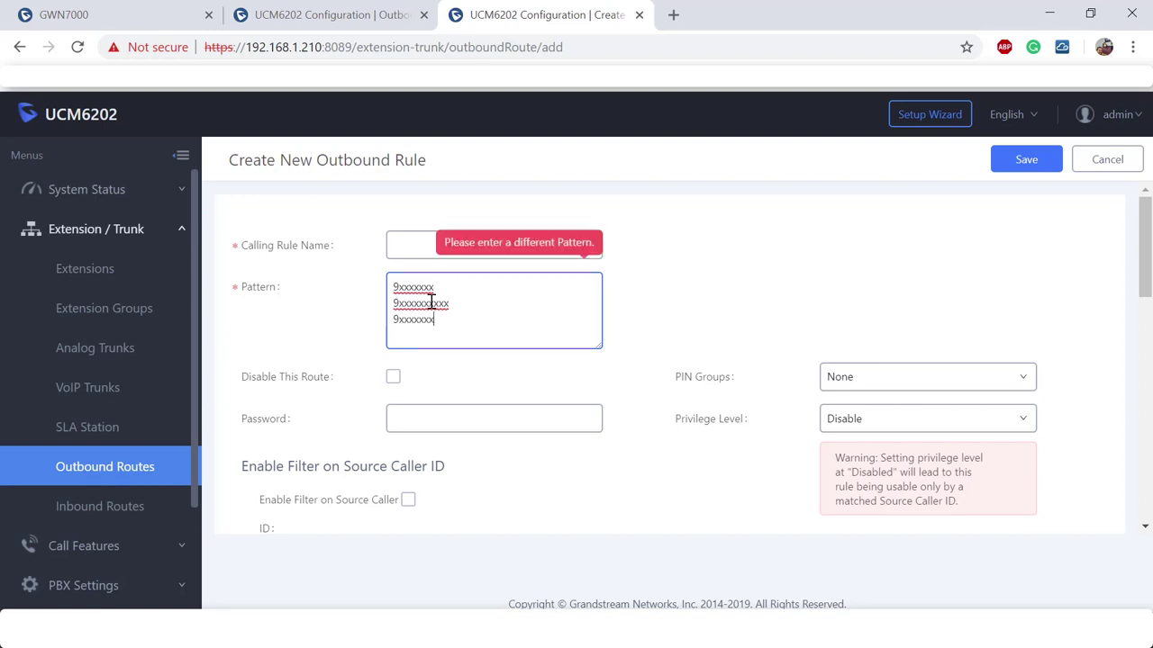
pyautogui.write('xxxx')
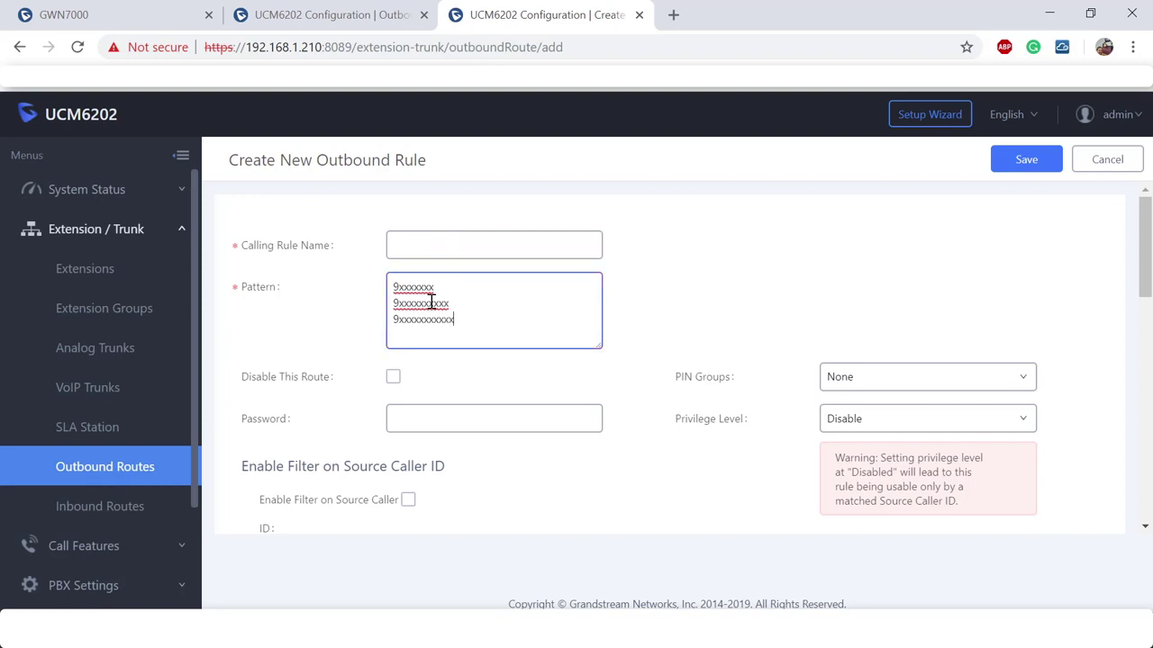
# - Name the new outbound calling rule UCM_A_VOIPtrunk
pyautogui.click(455, 252)
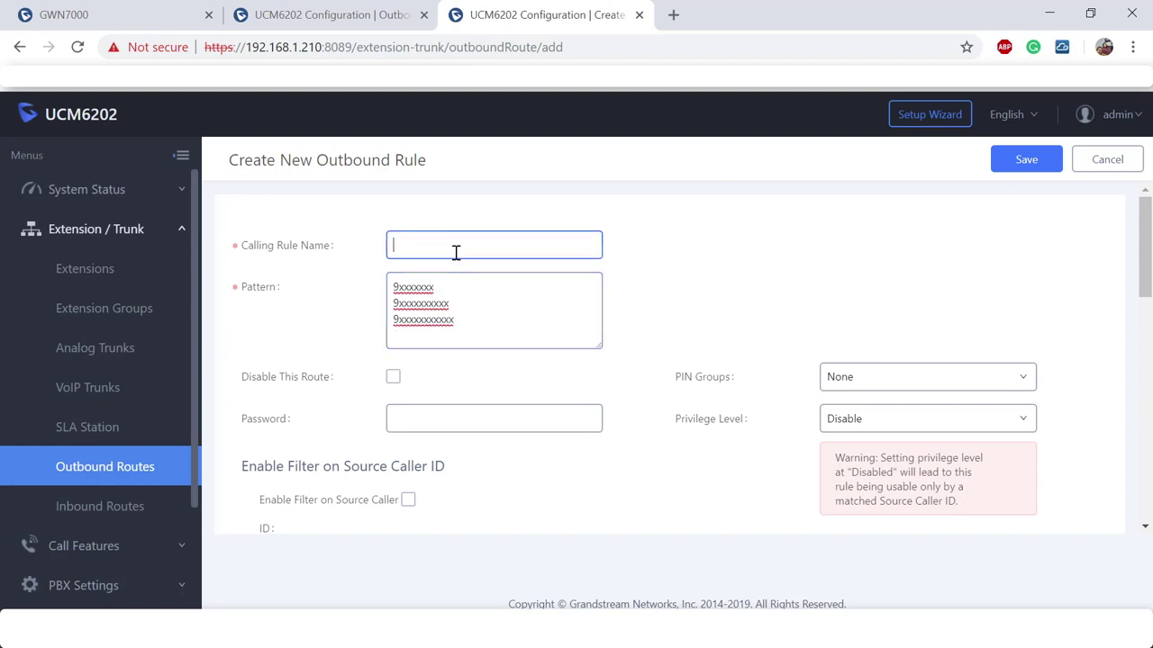
pyautogui.write('UCM')
pyautogui.write('A')
pyautogui.write('A')
pyautogui.write('_VOIPtrun')
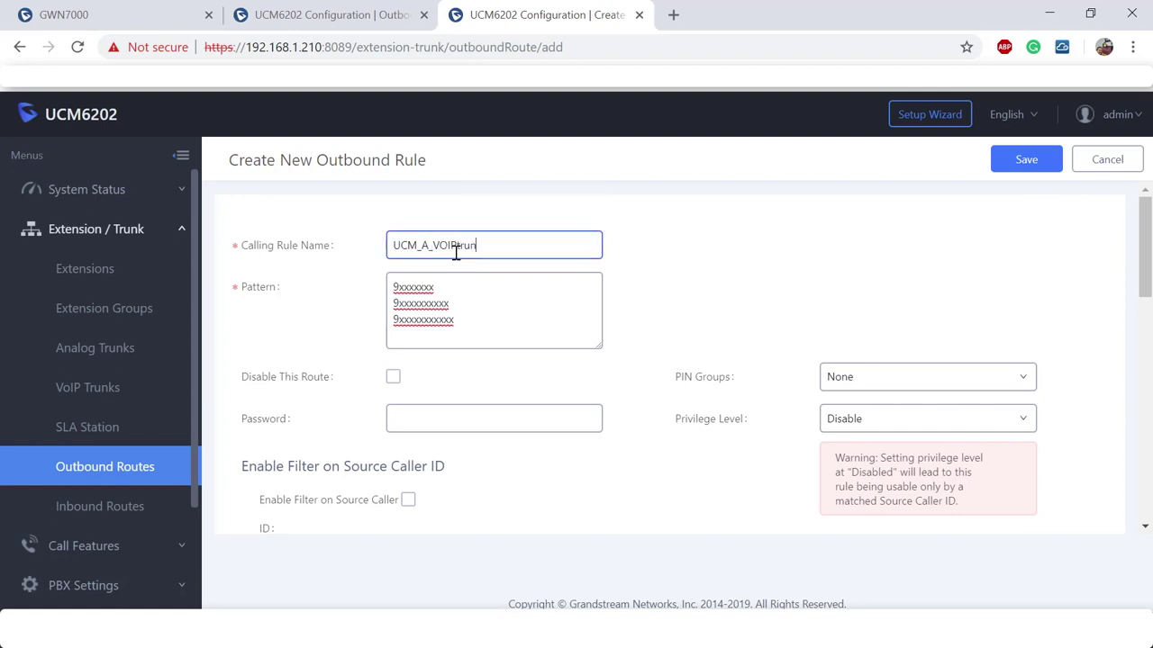
pyautogui.write('k')
# - Set the new outbound rule's privilege level to Internal
pyautogui.click(847, 422)
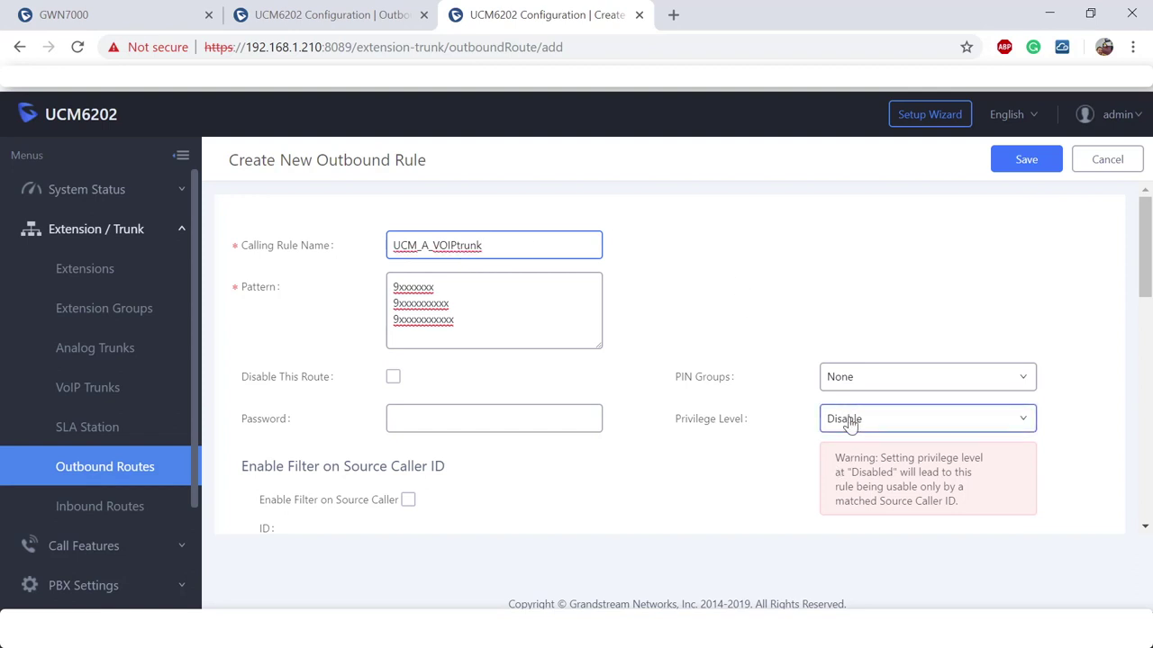
pyautogui.click(866, 565)
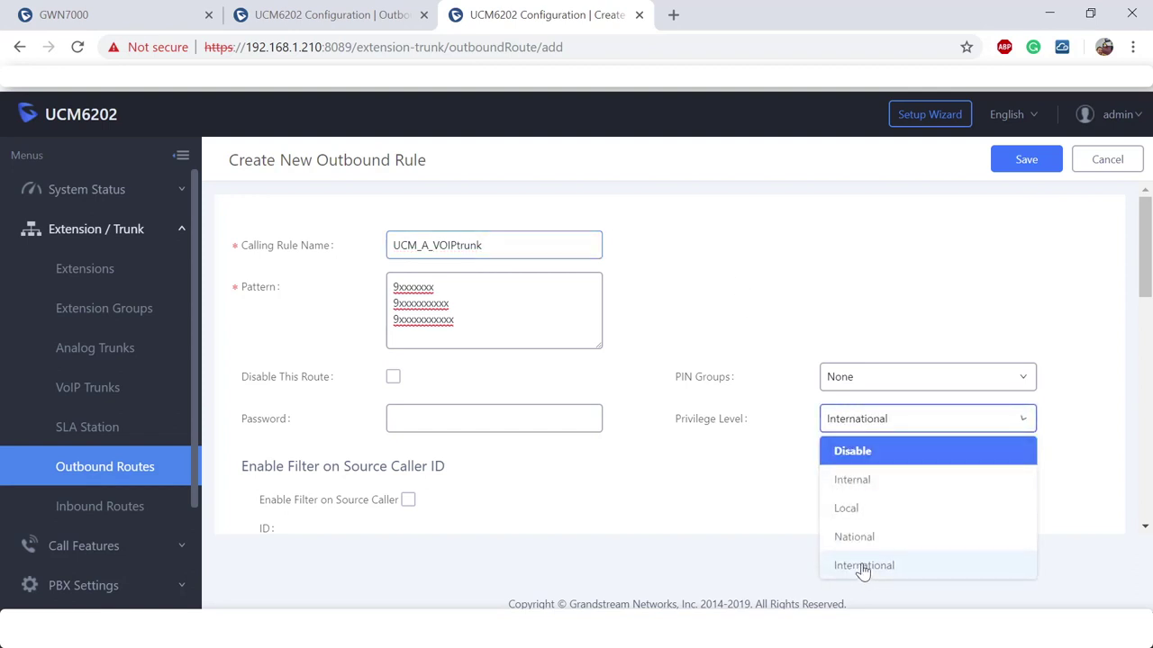
pyautogui.click(886, 426)
pyautogui.click(852, 480)
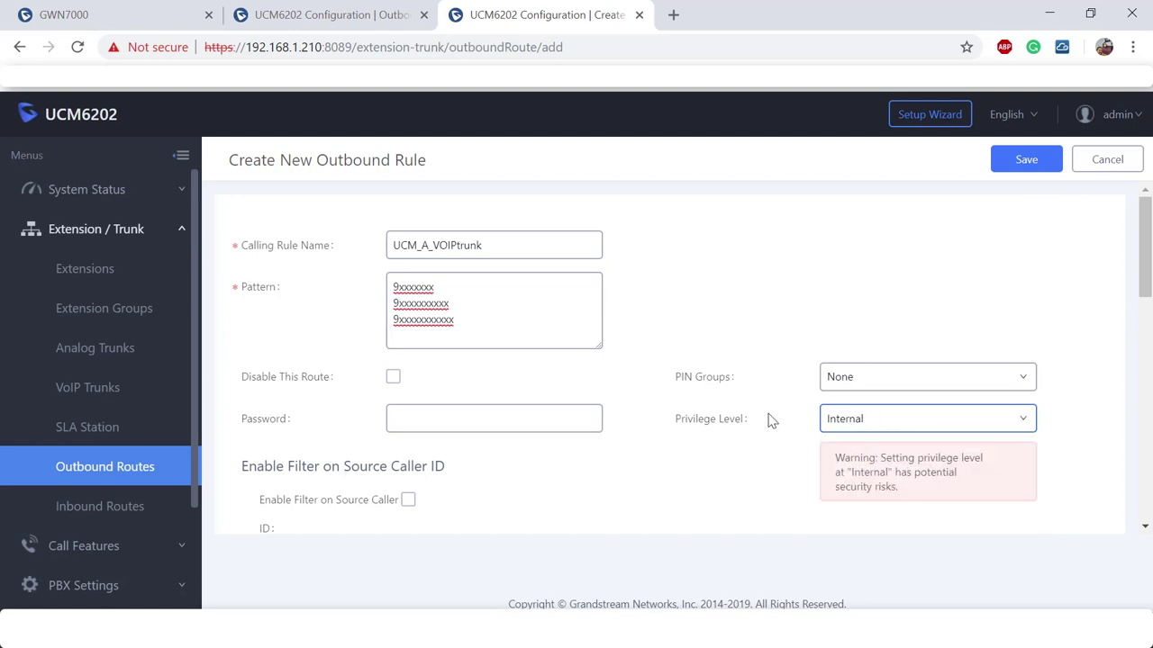
pyautogui.moveTo(755, 420); pyautogui.dragTo(669, 423)
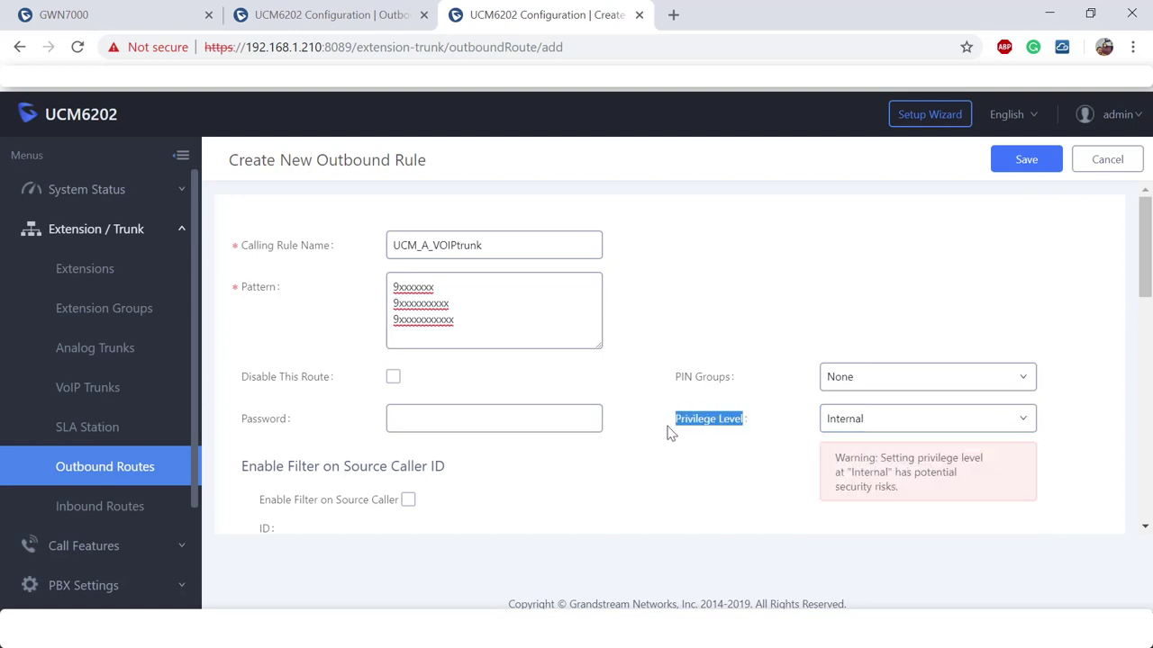
pyautogui.click(717, 458)
# - Set the outbound rule's main trunk to SIPTrunks -- UCM_A and strip 1 digit
pyautogui.scroll(-1, 616, 462)
pyautogui.scroll(-3, 616, 463)
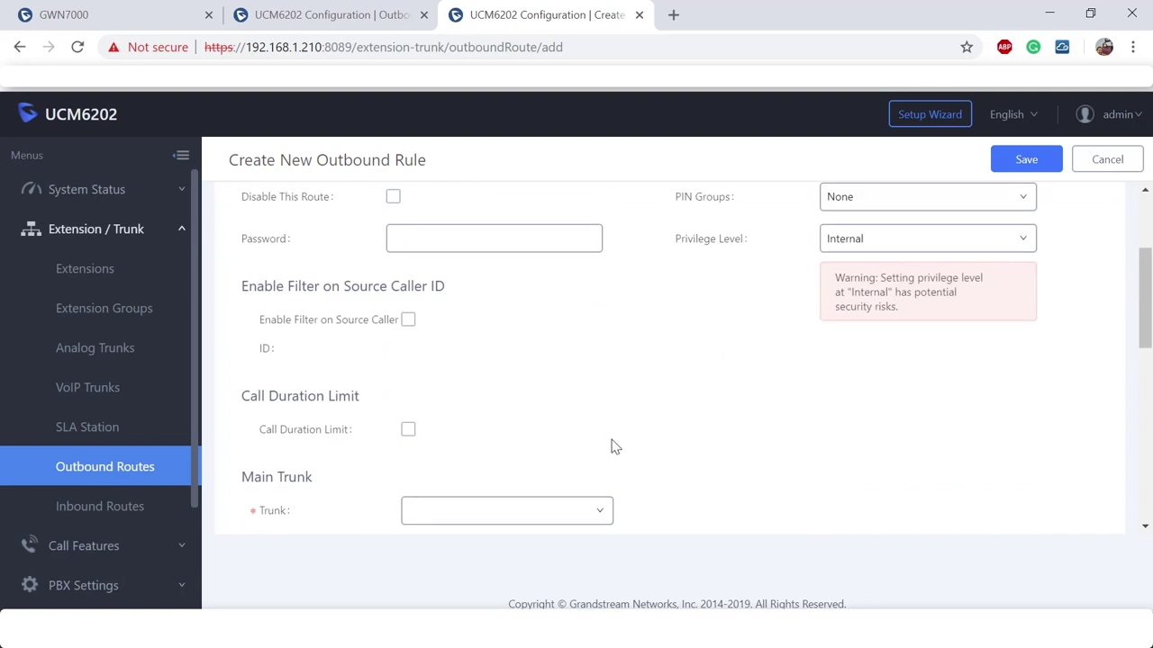
pyautogui.click(555, 429)
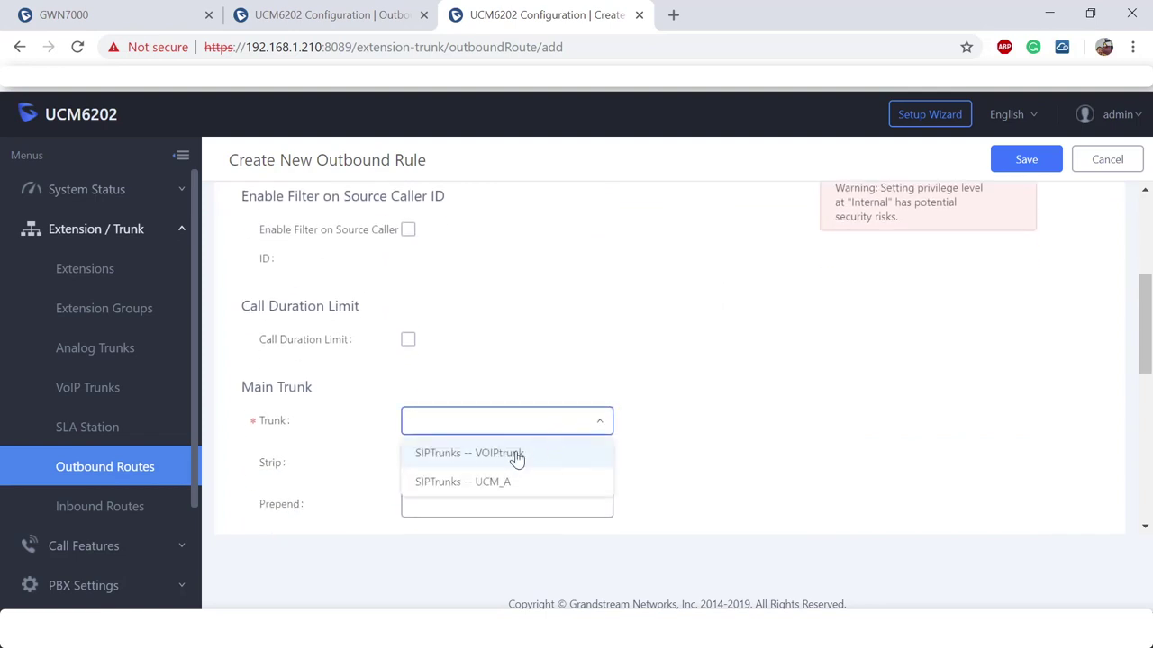
pyautogui.click(500, 483)
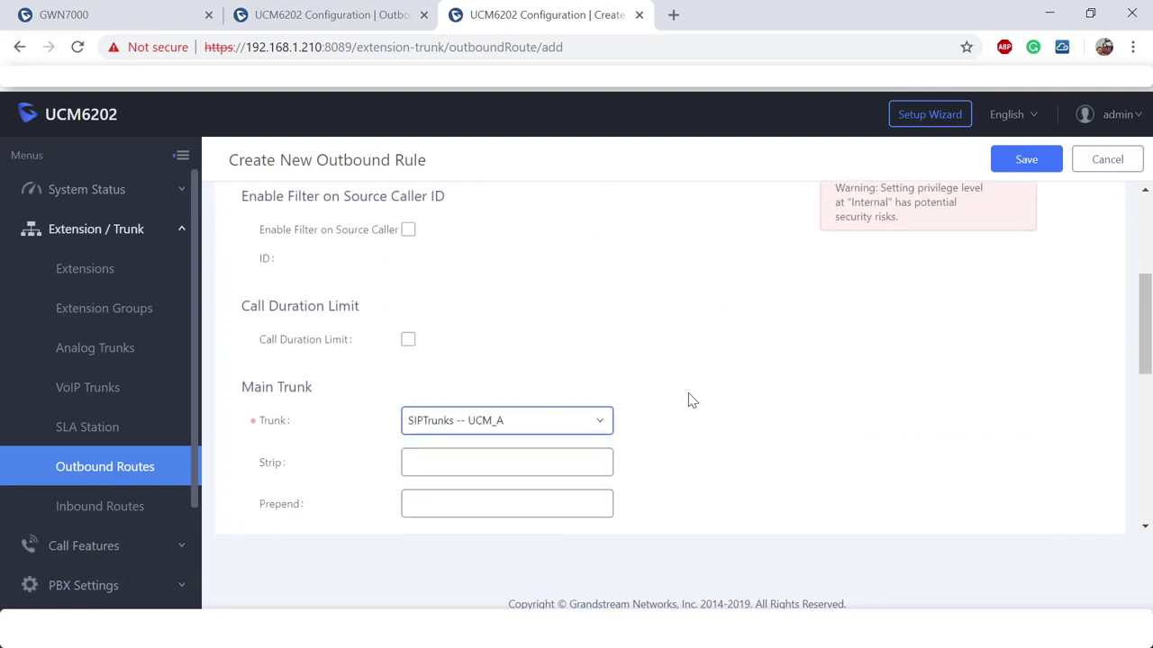
pyautogui.scroll(-2, 689, 400)
pyautogui.click(453, 283)
pyautogui.write('1')
pyautogui.scroll(5, 783, 269)
pyautogui.scroll(-6, 613, 325)
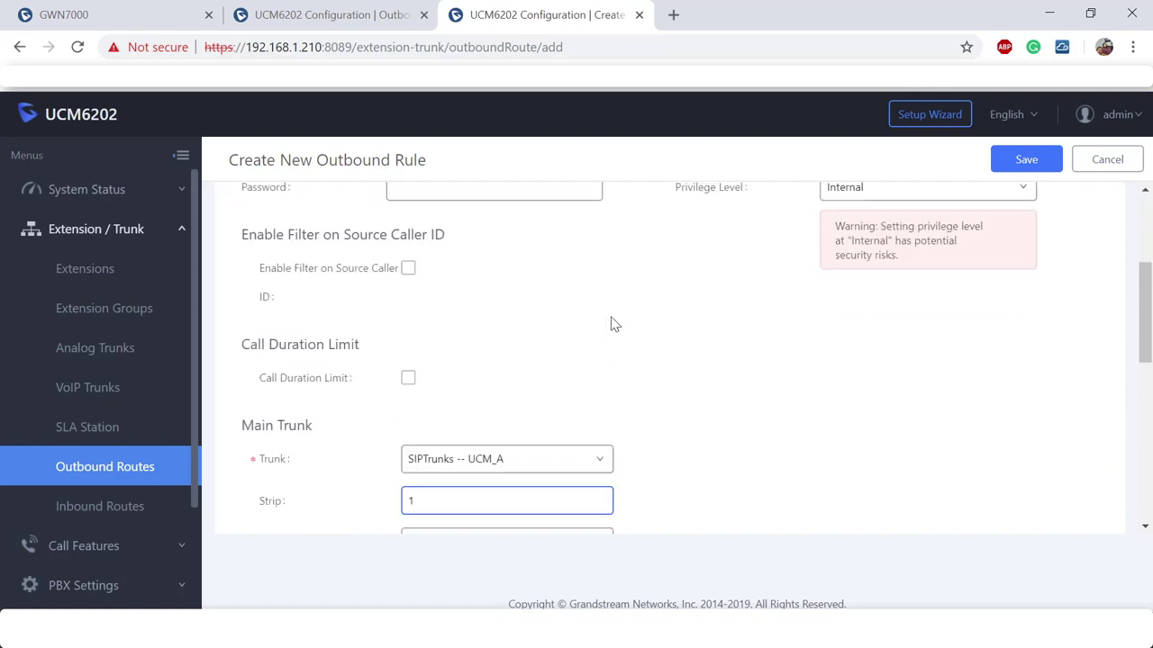
# - Save the new outbound rule, accepting the caution, then move UCM_A_VOIPtrunk to the top of the sequence and apply the changes
pyautogui.scroll(-3, 620, 324)
pyautogui.click(1023, 162)
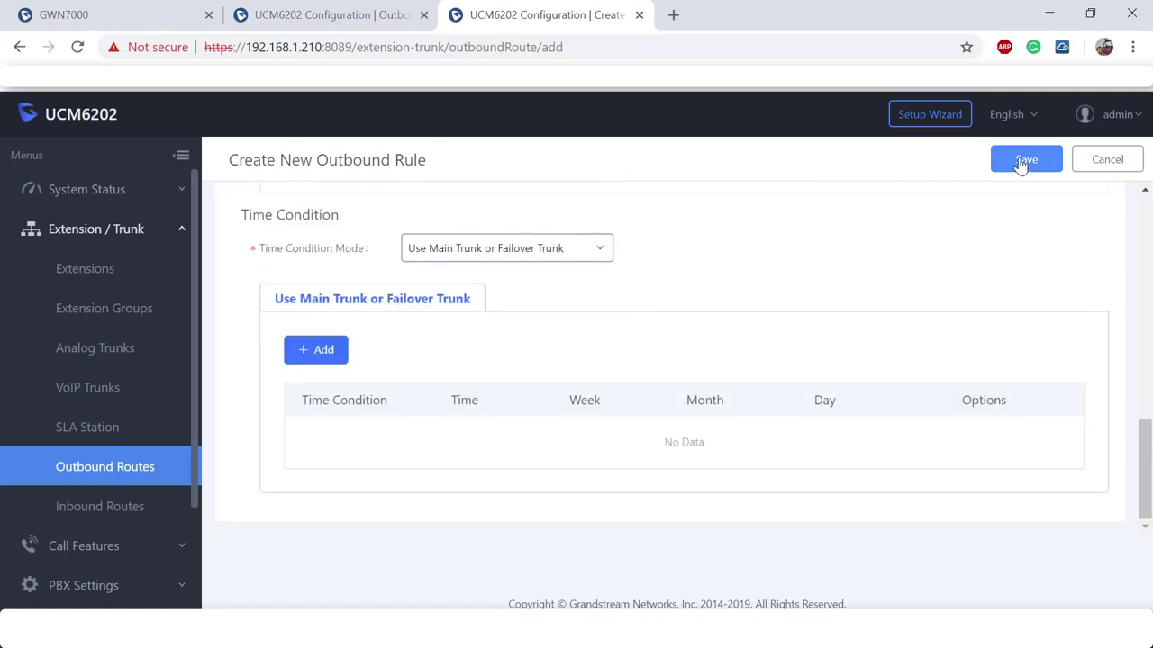
pyautogui.click(612, 339)
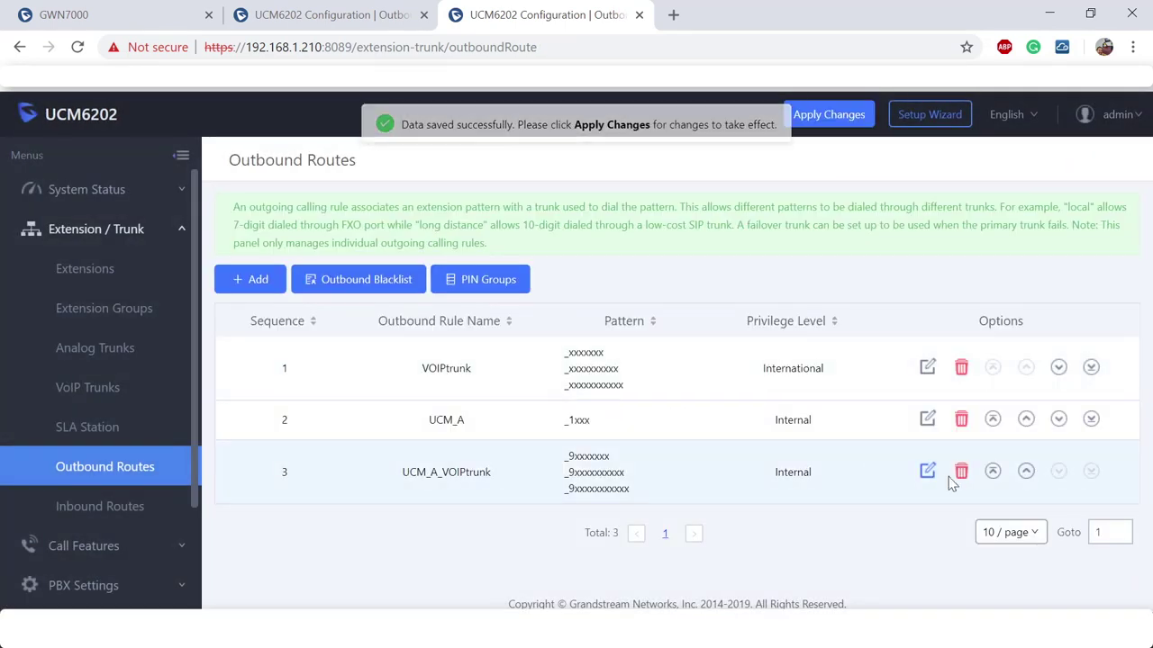
pyautogui.click(992, 472)
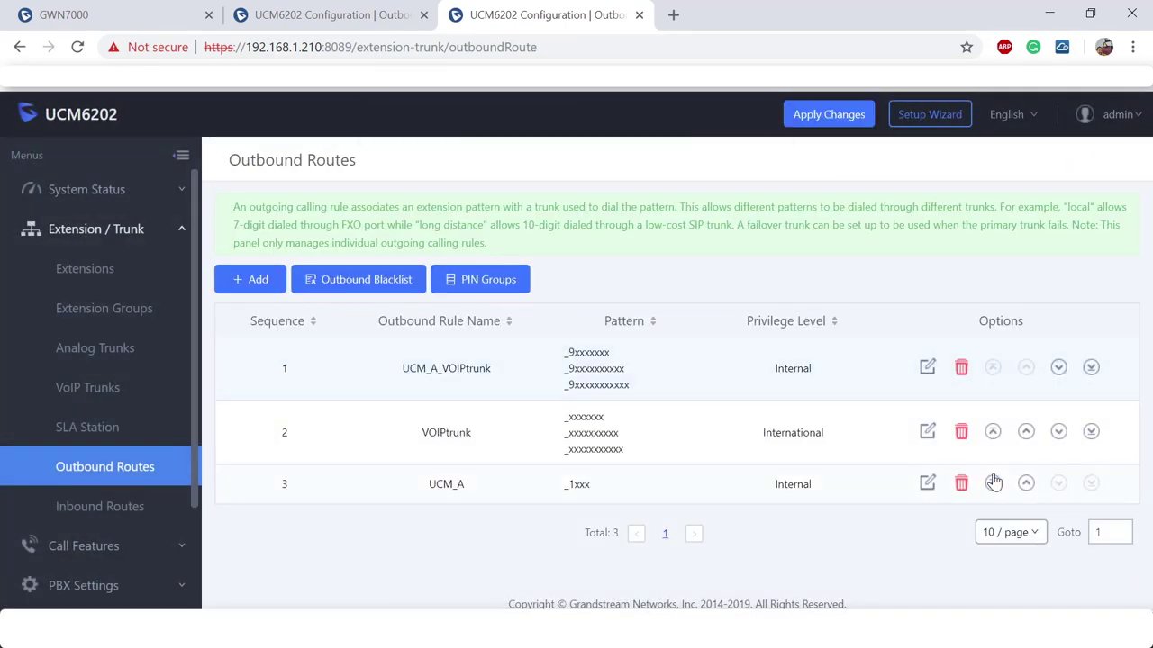
pyautogui.click(813, 120)
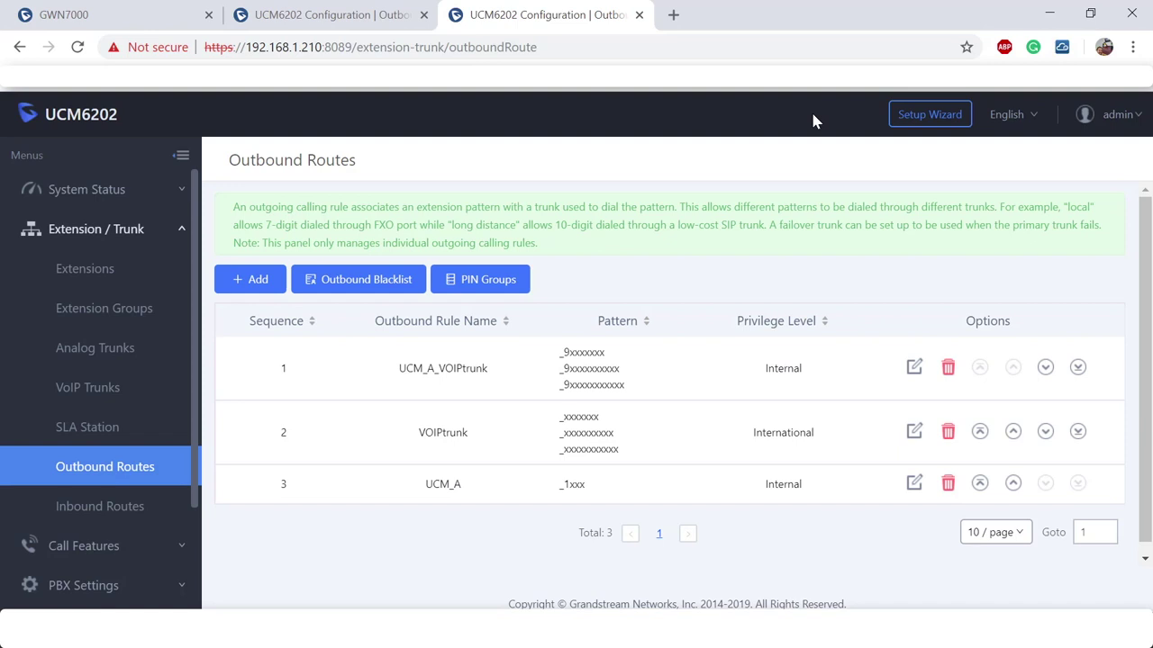
# - On the first PBX, edit the UCM_B trunk's inbound rule and add the patterns xxxxxxx, xxxxxxxxxx and xxxxxxxxxxx
pyautogui.click(331, 18)
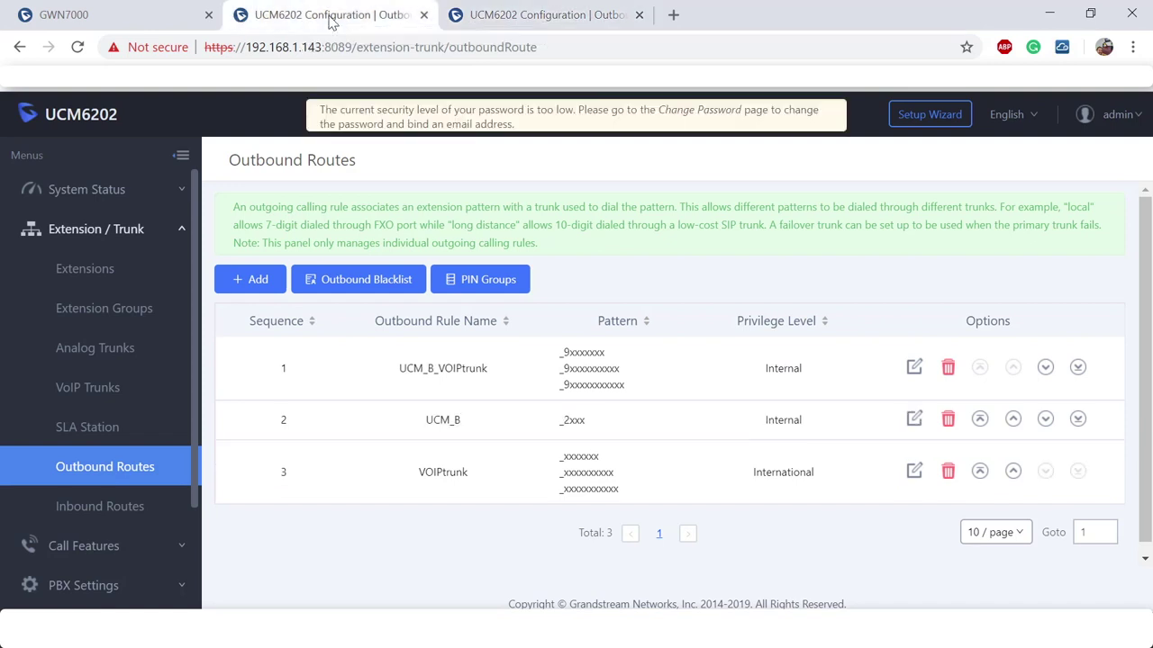
pyautogui.click(109, 508)
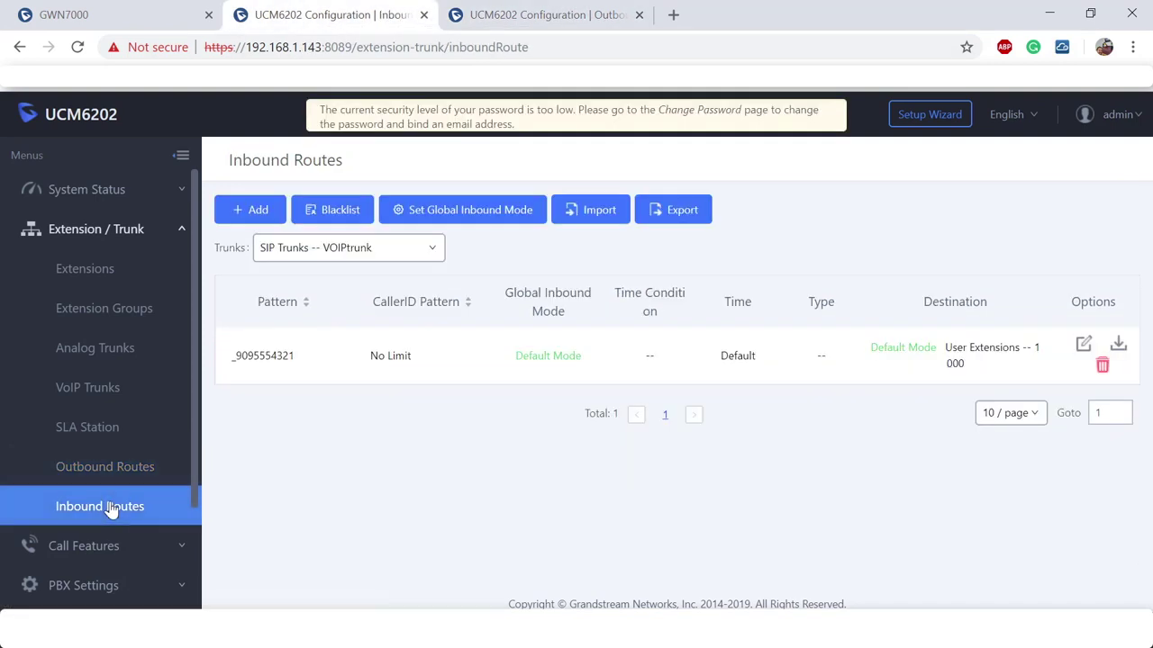
pyautogui.click(415, 253)
pyautogui.click(349, 311)
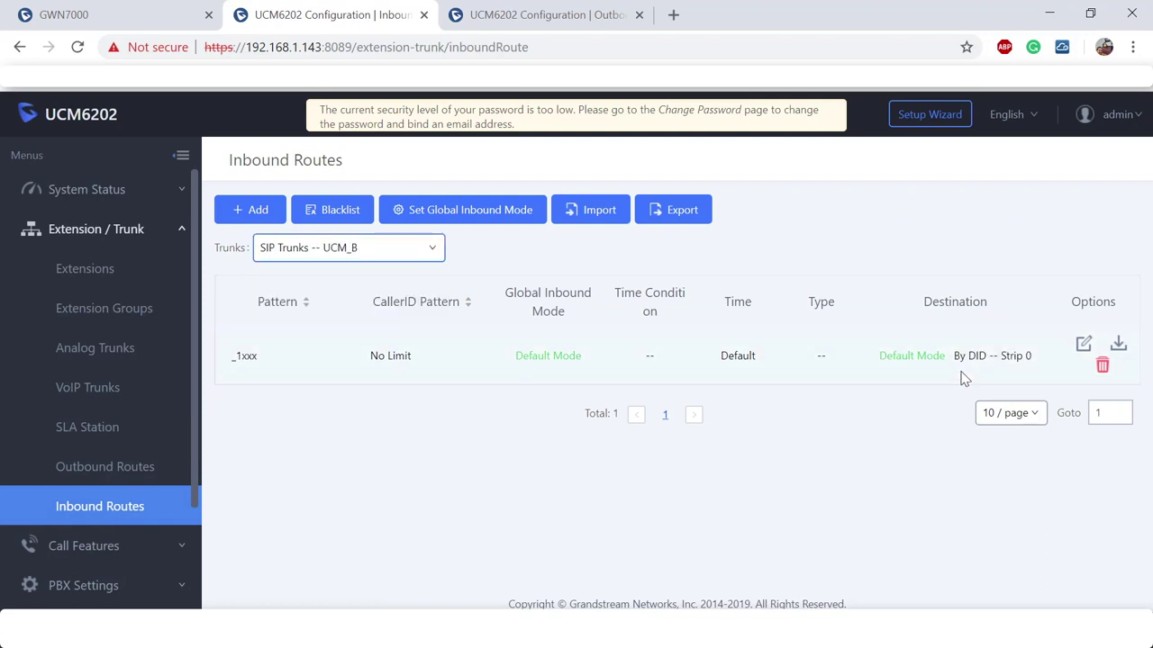
pyautogui.click(1083, 345)
pyautogui.click(502, 279)
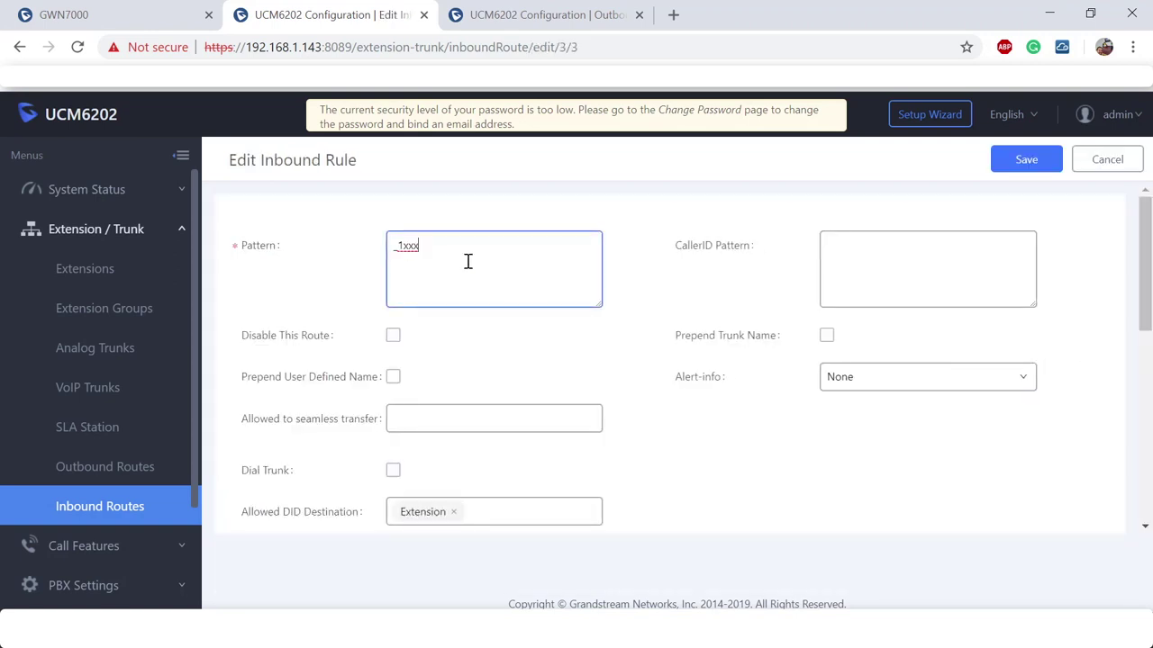
pyautogui.write('xxxxxxx xxxxxxxxxx')
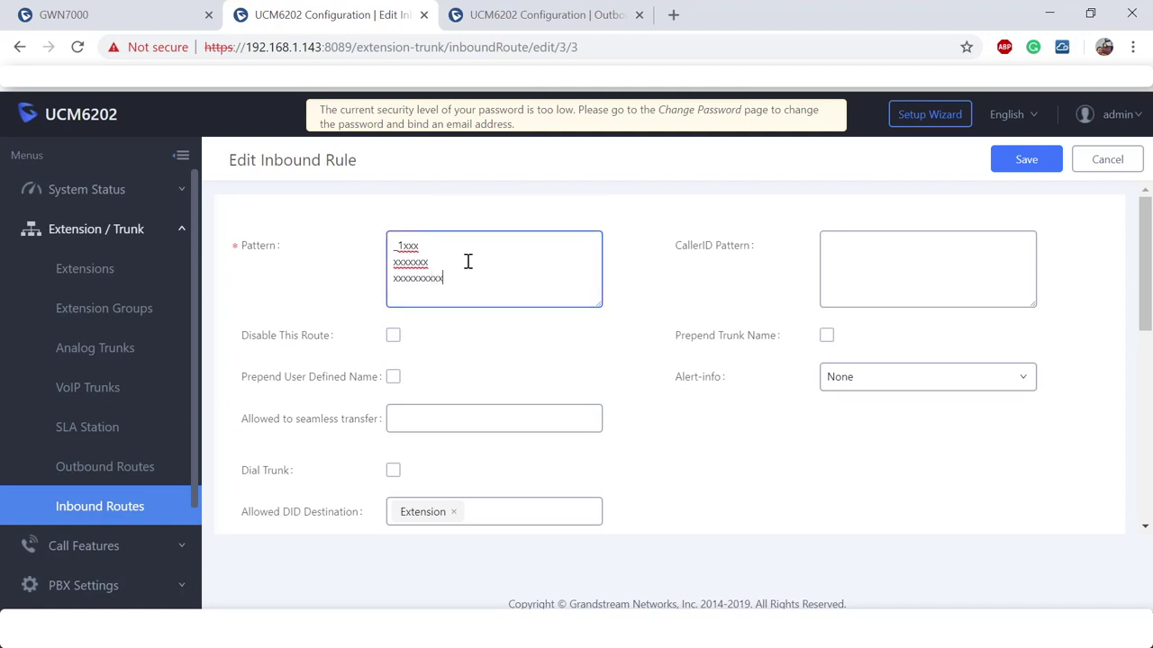
pyautogui.press('Return')
pyautogui.write('xxxxxxxxxxxx')
# - Enable Dial Trunk on the UCM_B inbound rule and set its privilege level to International
pyautogui.scroll(-3, 694, 336)
pyautogui.scroll(2, 695, 337)
pyautogui.click(394, 380)
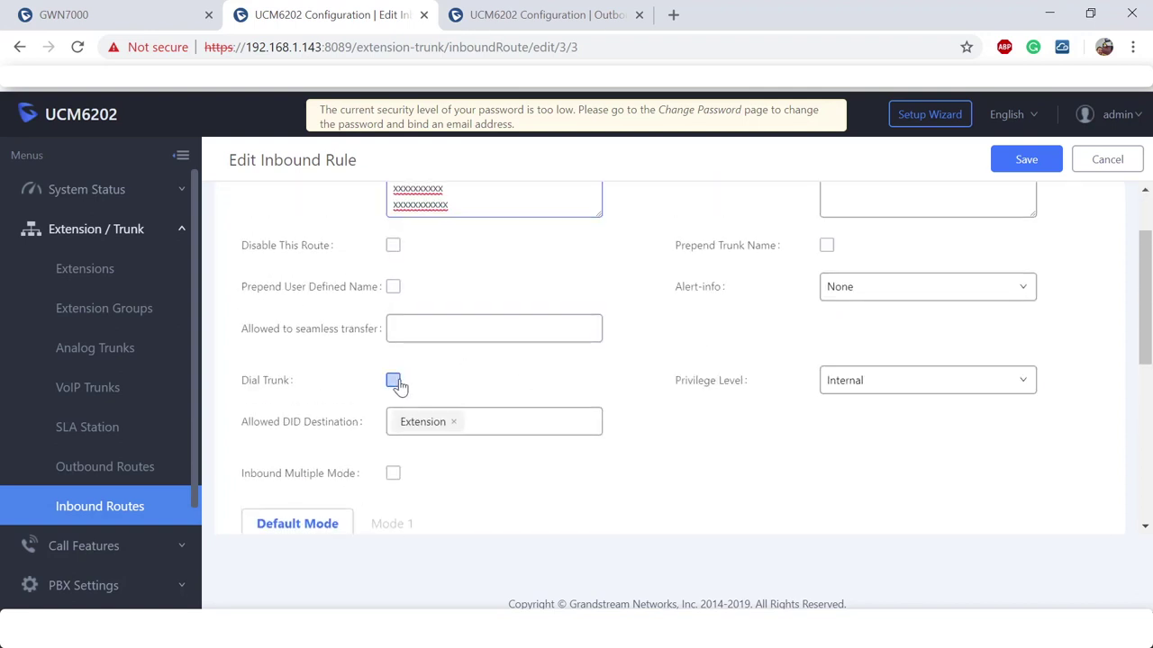
pyautogui.click(882, 393)
pyautogui.click(871, 499)
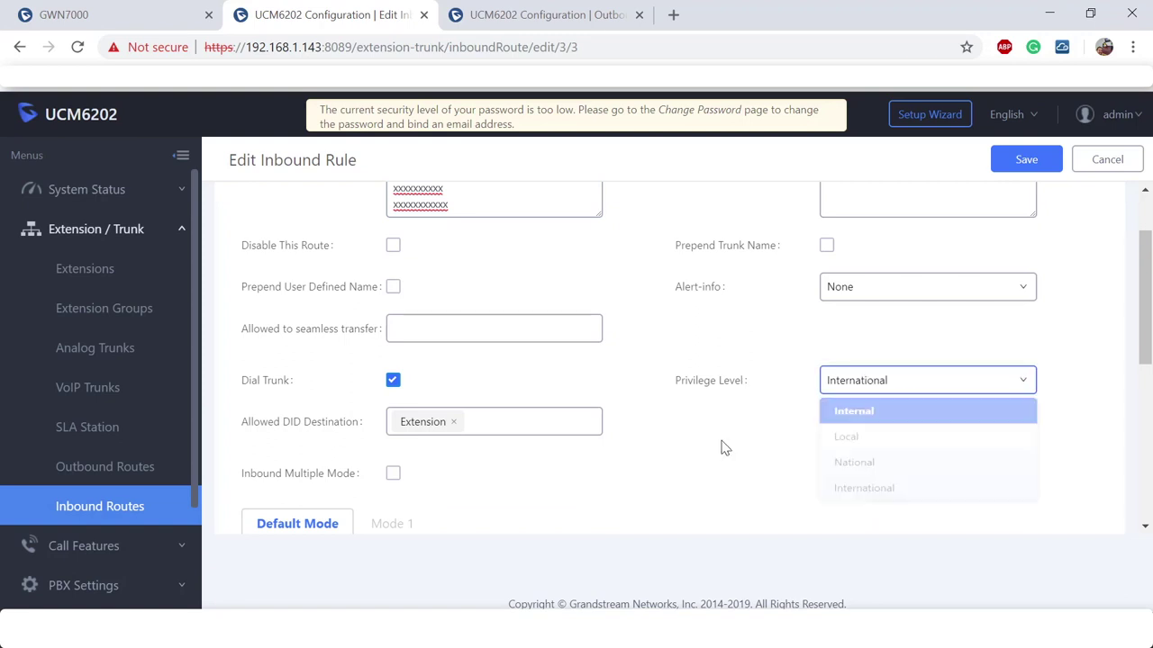
# - Save the UCM_B inbound rule, accepting the toll caution, and apply the changes
pyautogui.scroll(-2, 743, 442)
pyautogui.click(1023, 162)
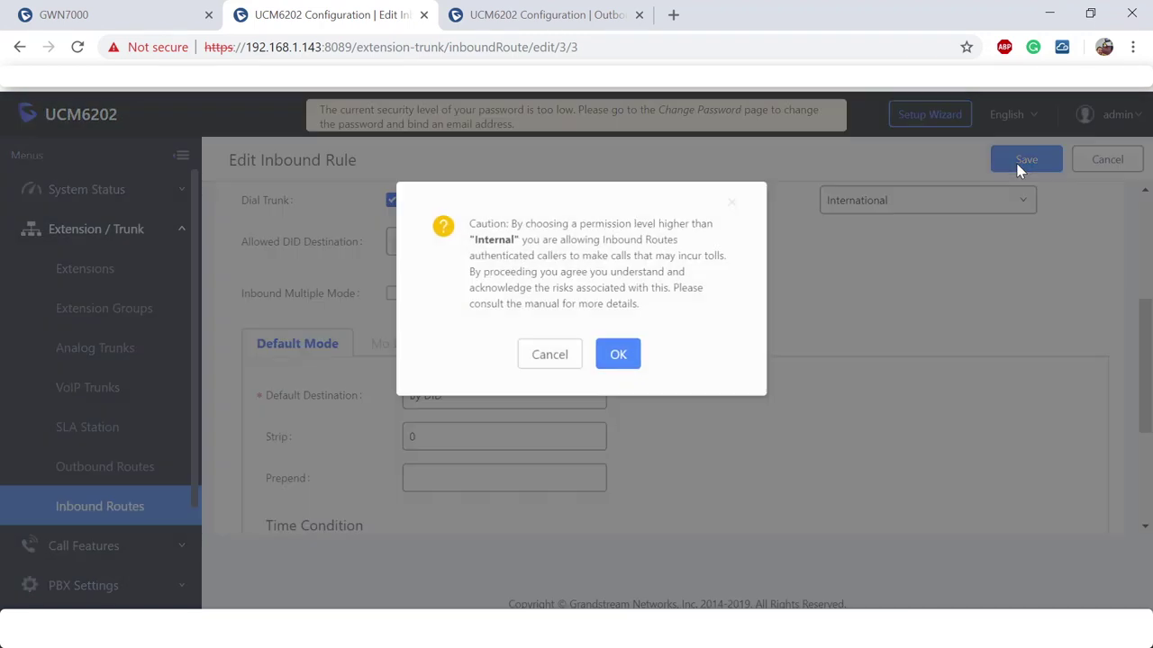
pyautogui.click(621, 356)
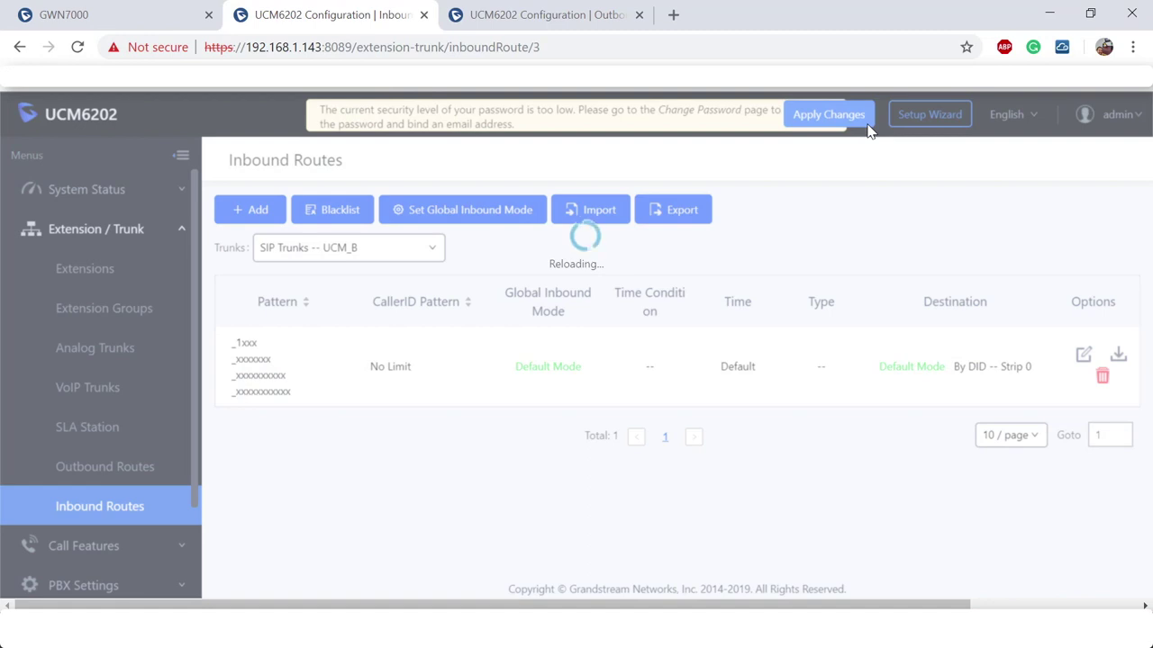
pyautogui.click(868, 126)
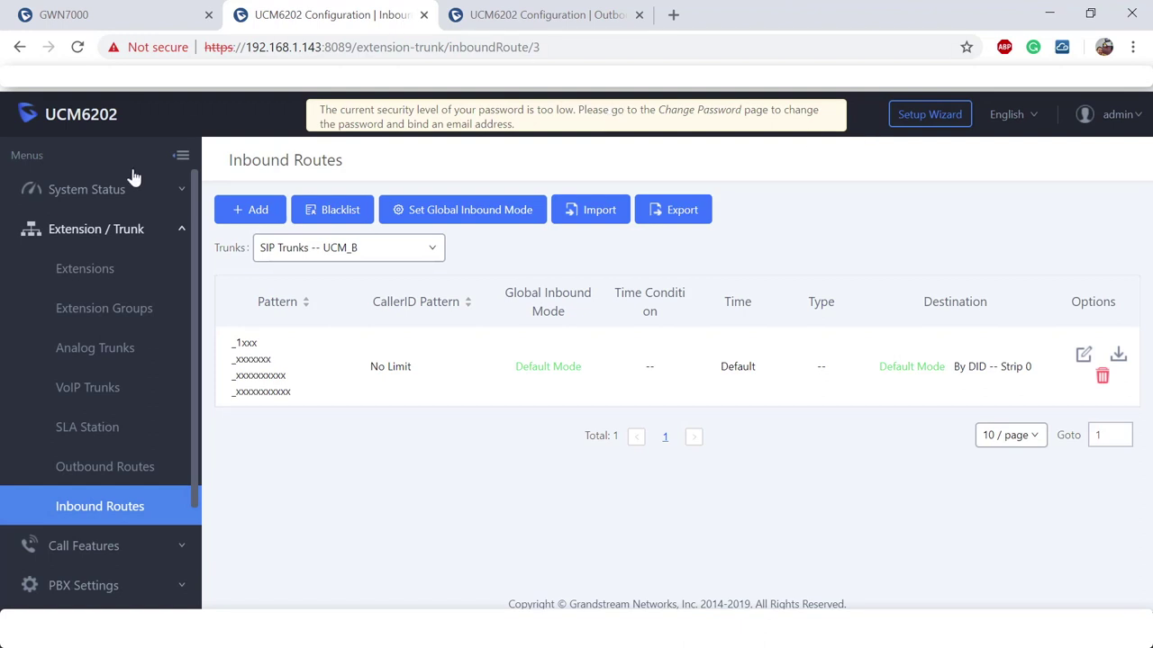
# - Check the permission setting of extension 1000 on the first PBX and leave its settings without saving
pyautogui.click(102, 277)
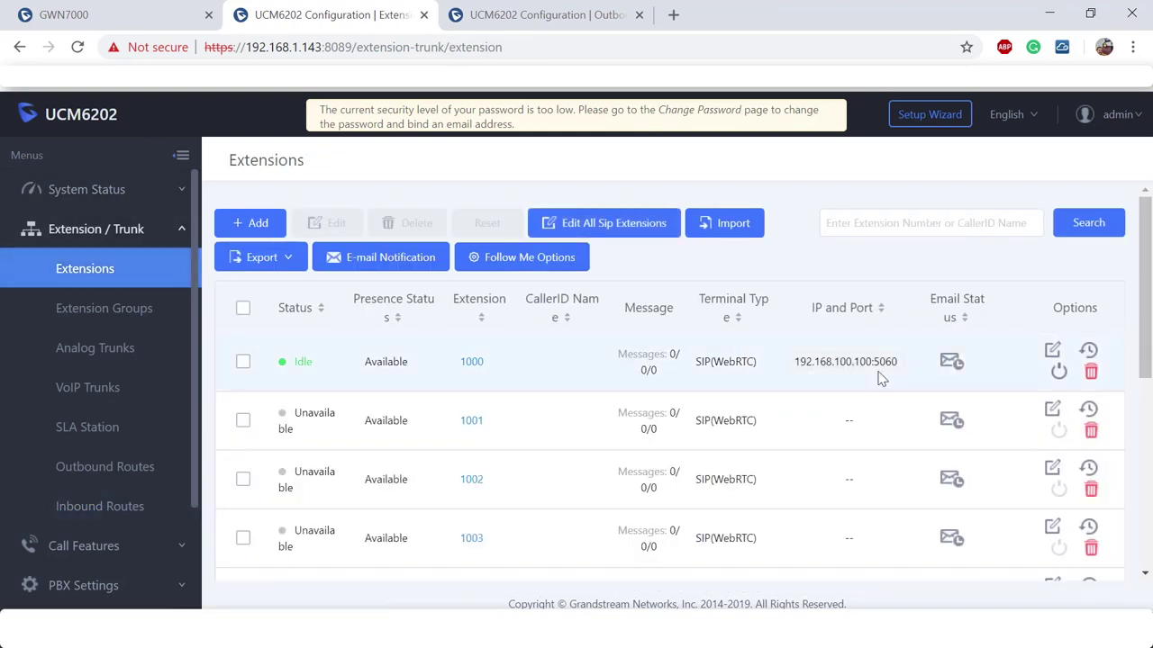
pyautogui.click(1054, 352)
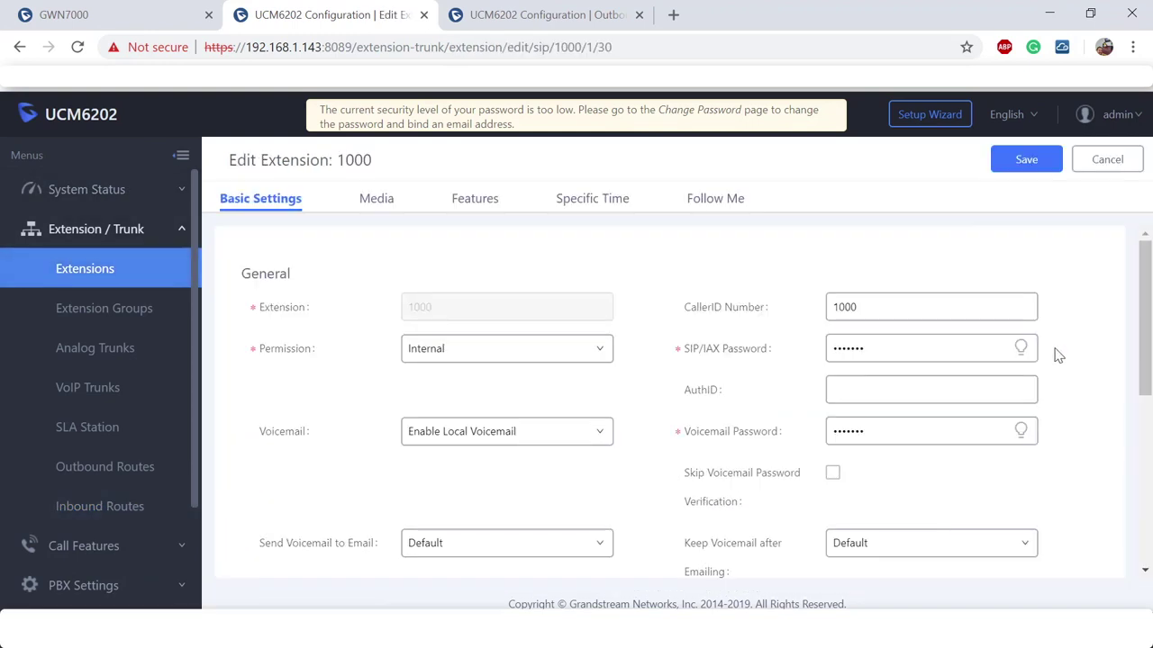
pyautogui.moveTo(330, 355); pyautogui.dragTo(257, 354)
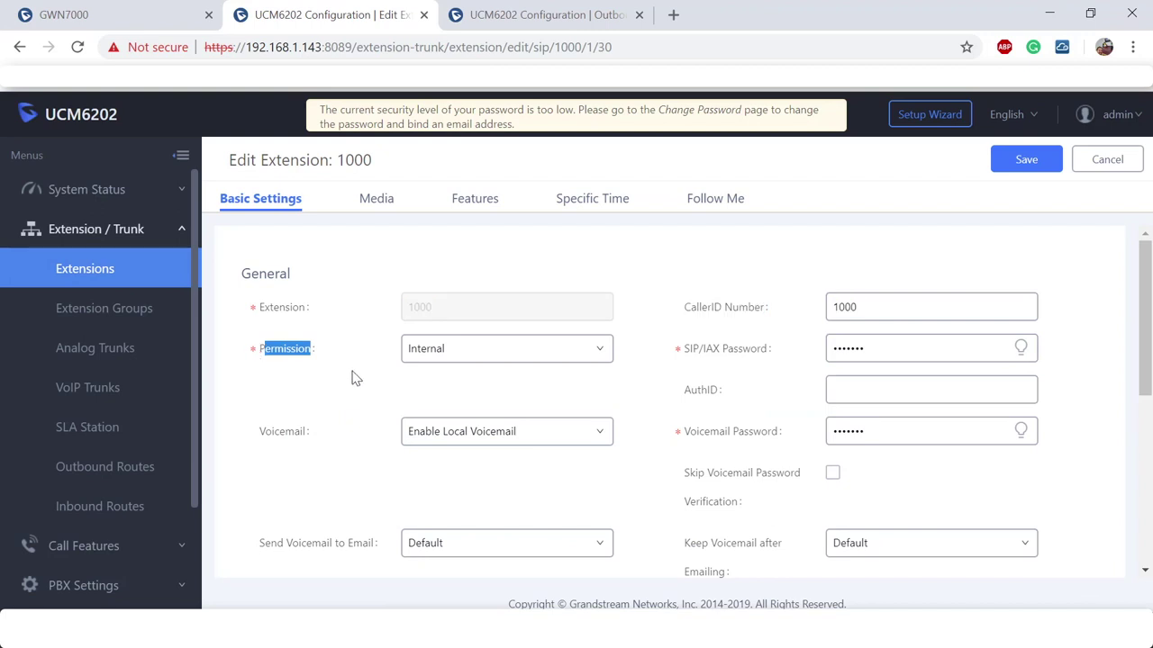
pyautogui.click(1109, 160)
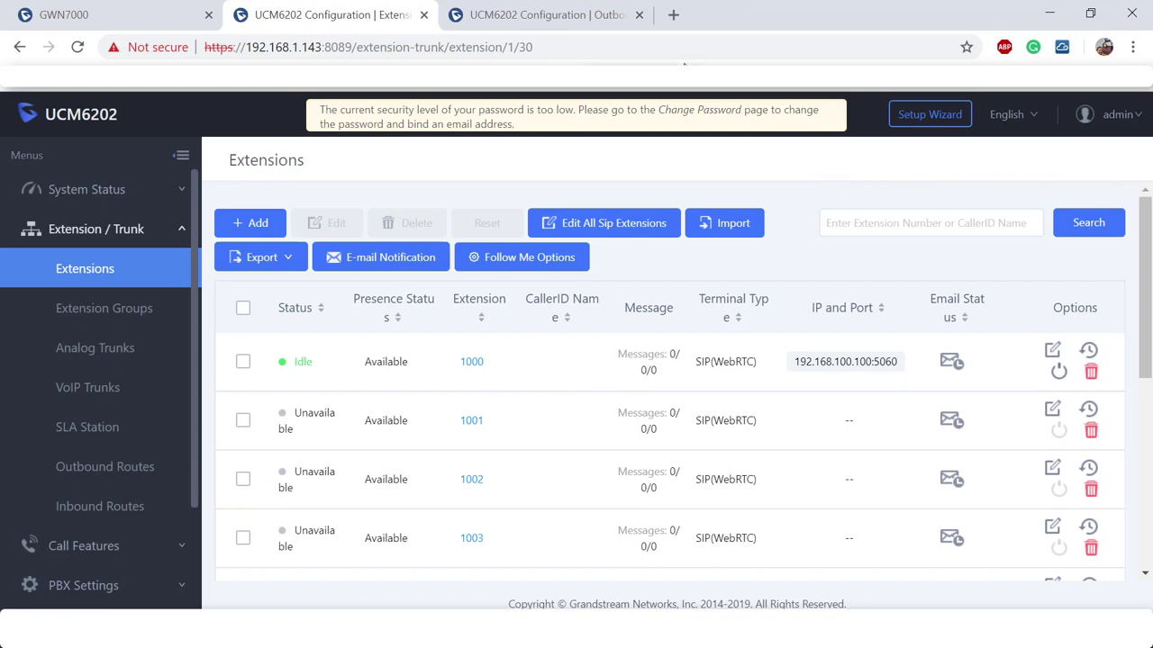
# - On the second PBX, edit the VOIPtrunk outbound rule and add a failover trunk entry using SIPTrunks -- UCM_A
pyautogui.click(546, 15)
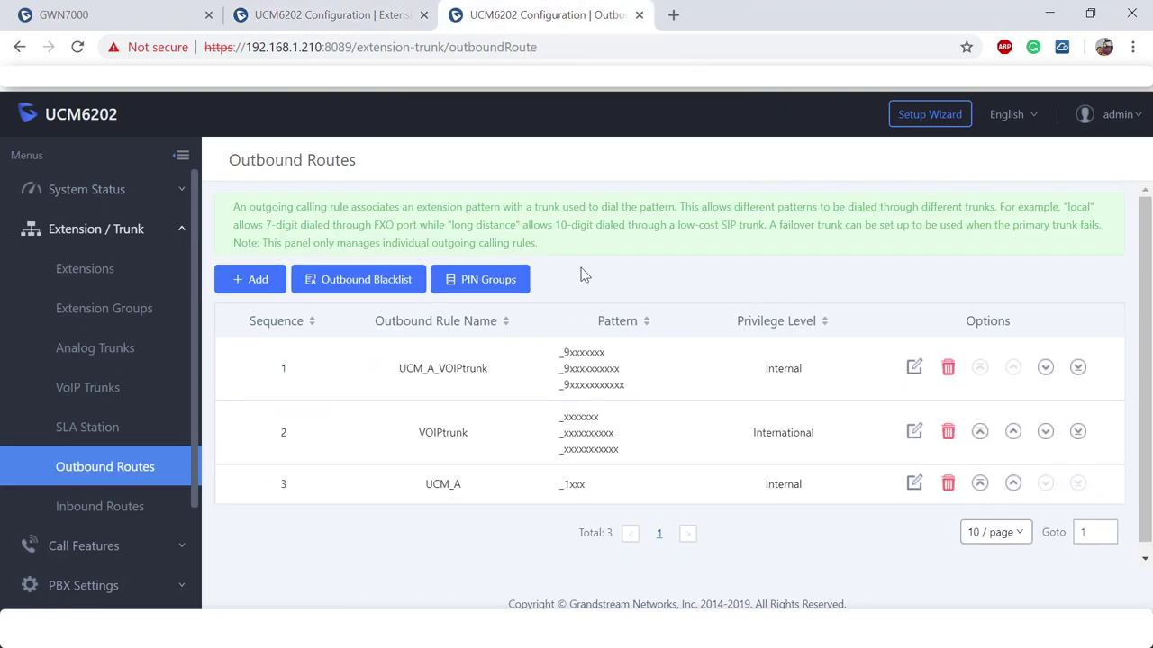
pyautogui.click(913, 435)
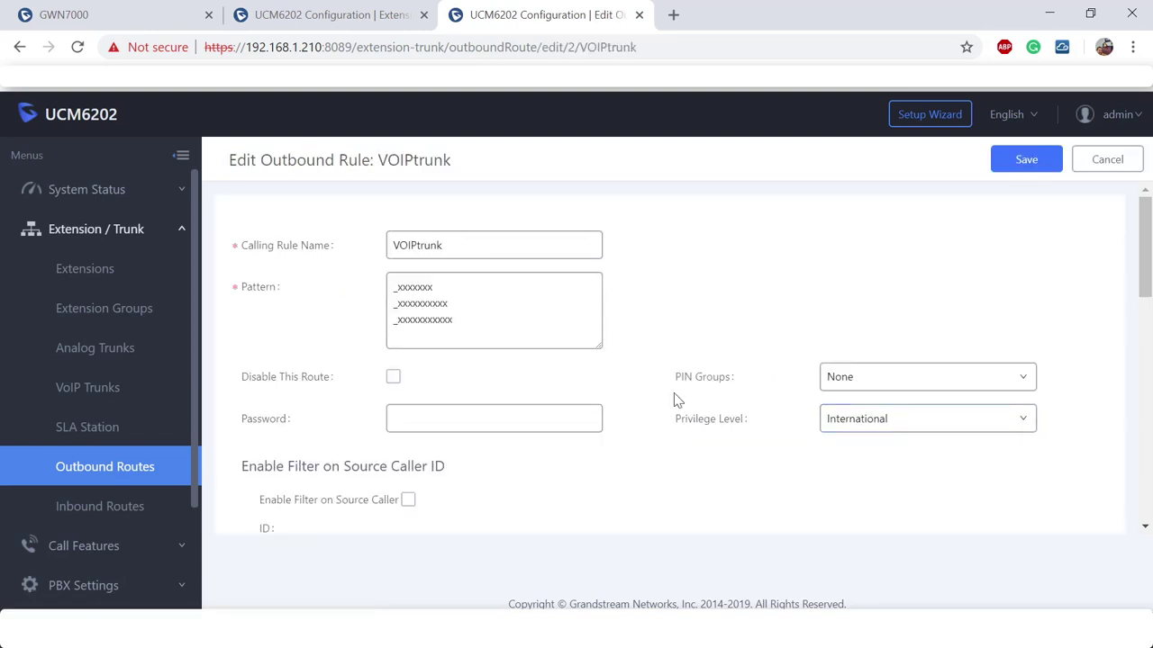
pyautogui.scroll(-4, 675, 400)
pyautogui.scroll(-2, 677, 400)
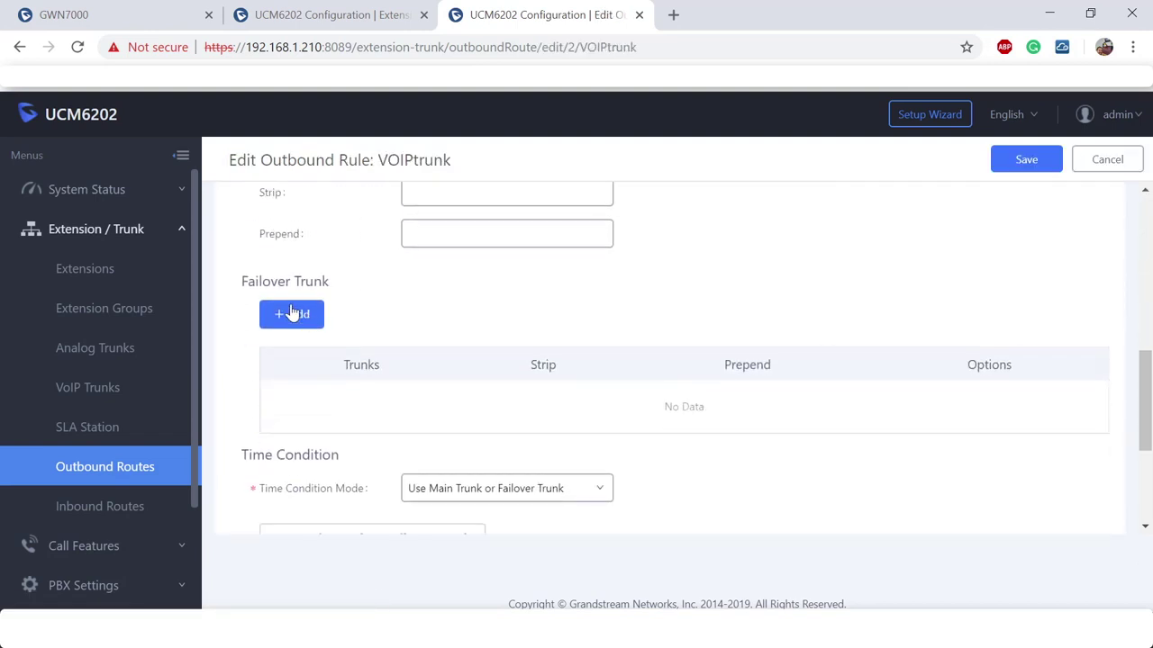
pyautogui.click(301, 314)
pyautogui.click(530, 319)
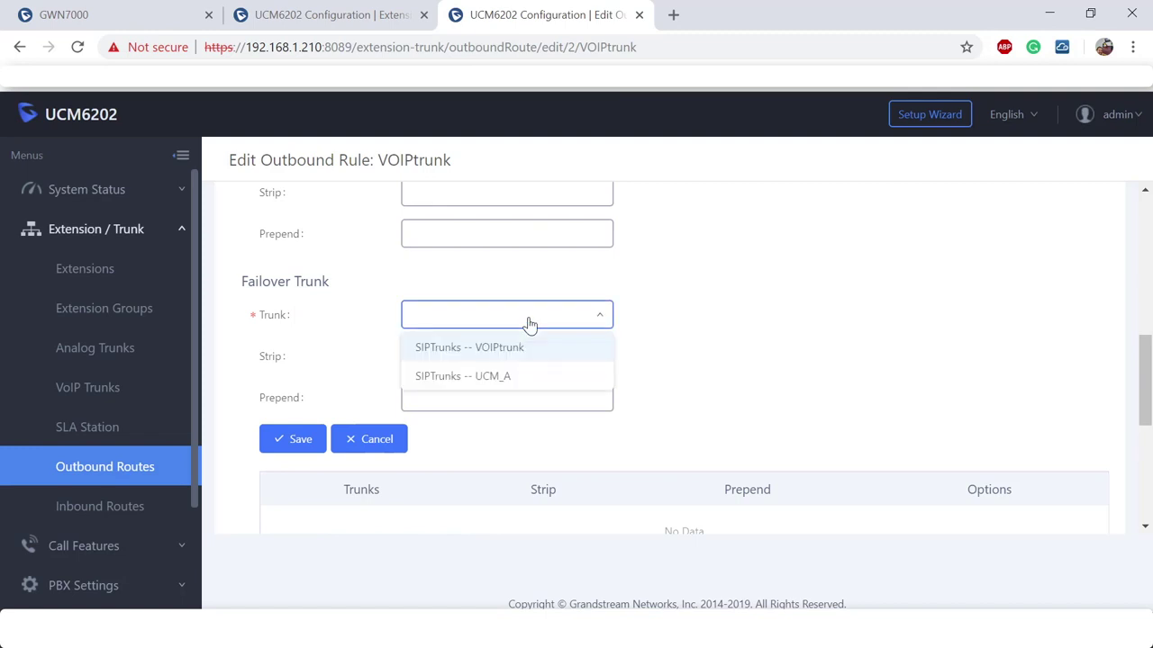
pyautogui.click(490, 374)
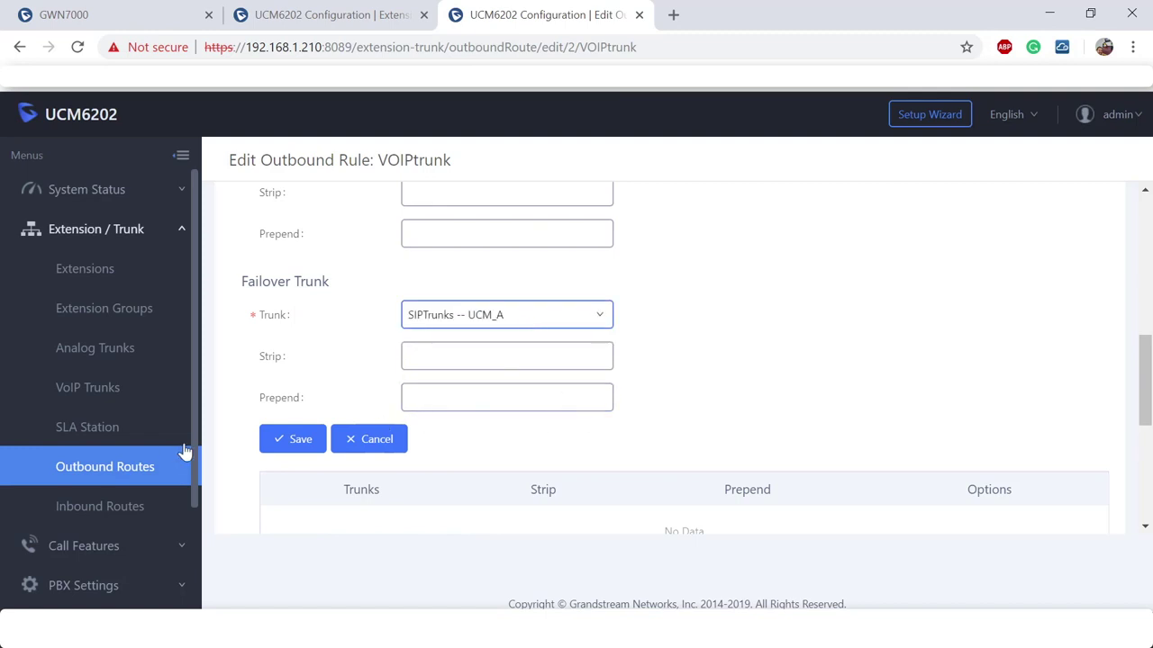
# - Save the failover trunk entry and the VOIPtrunk outbound rule, and apply the changes
pyautogui.click(308, 441)
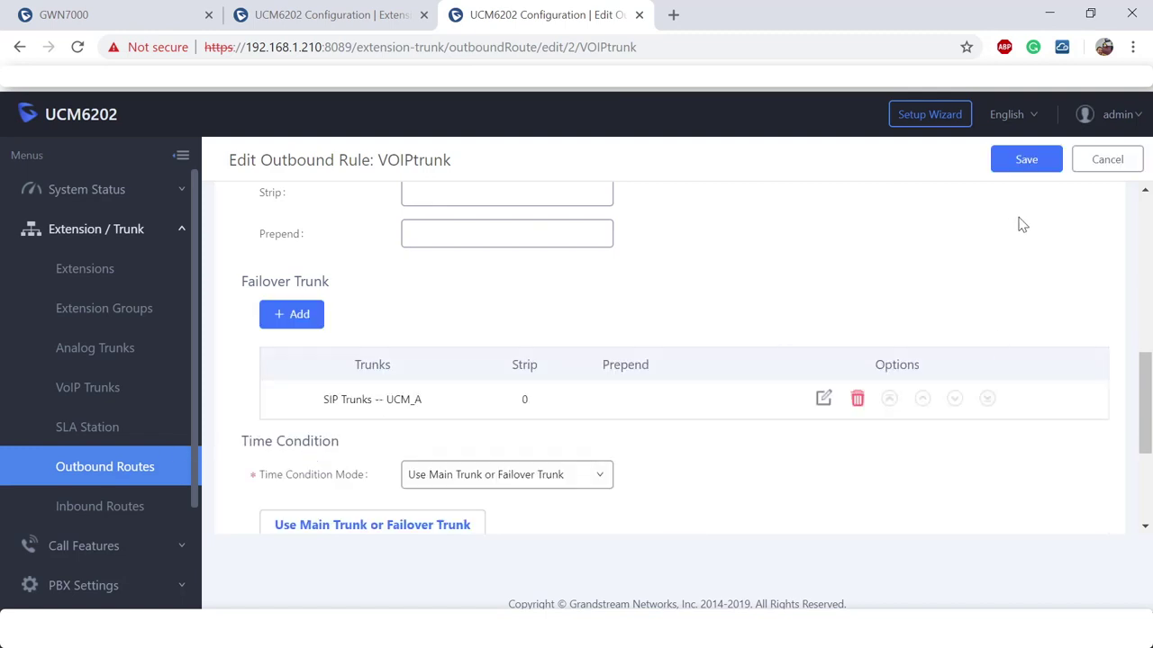
pyautogui.click(1022, 162)
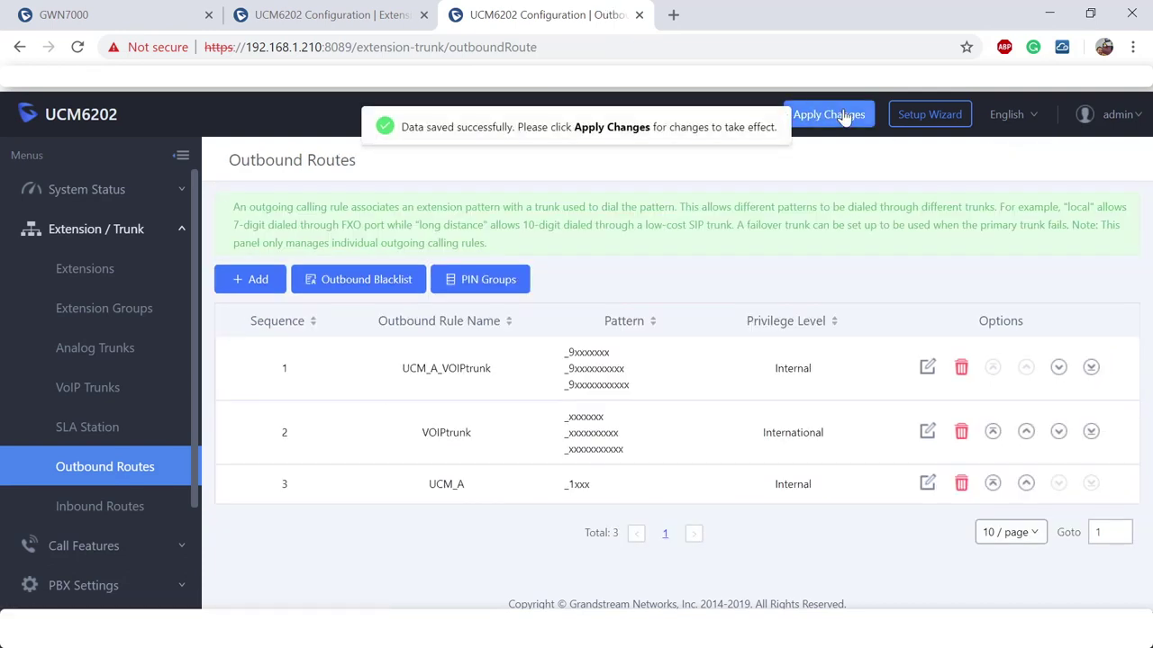
pyautogui.click(843, 116)
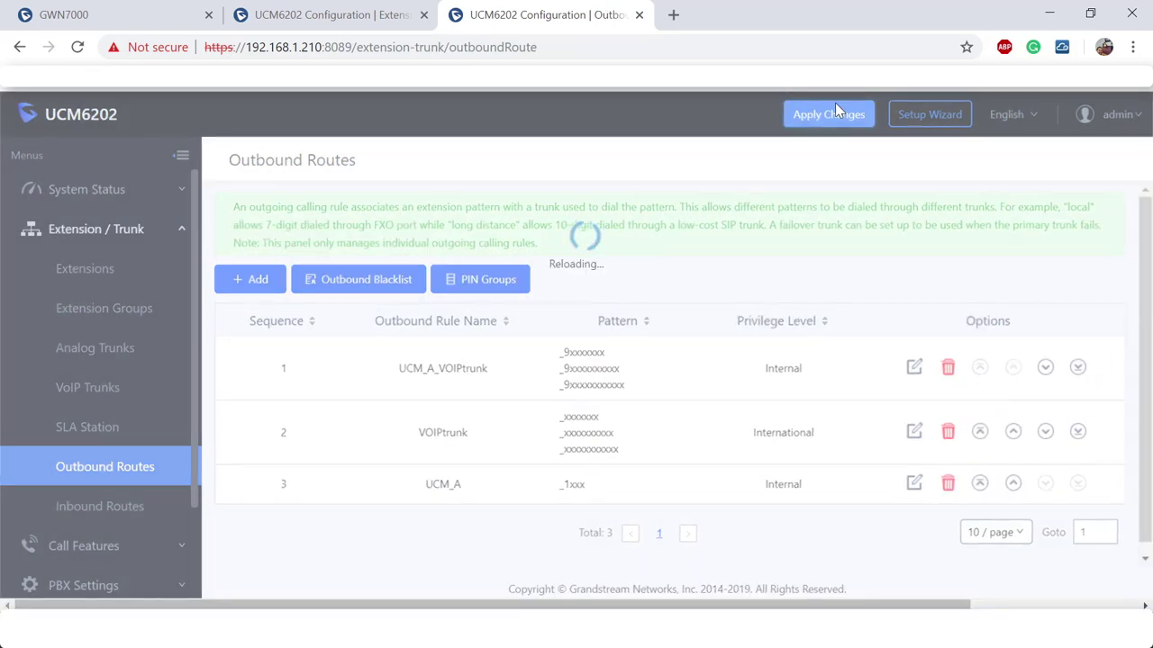